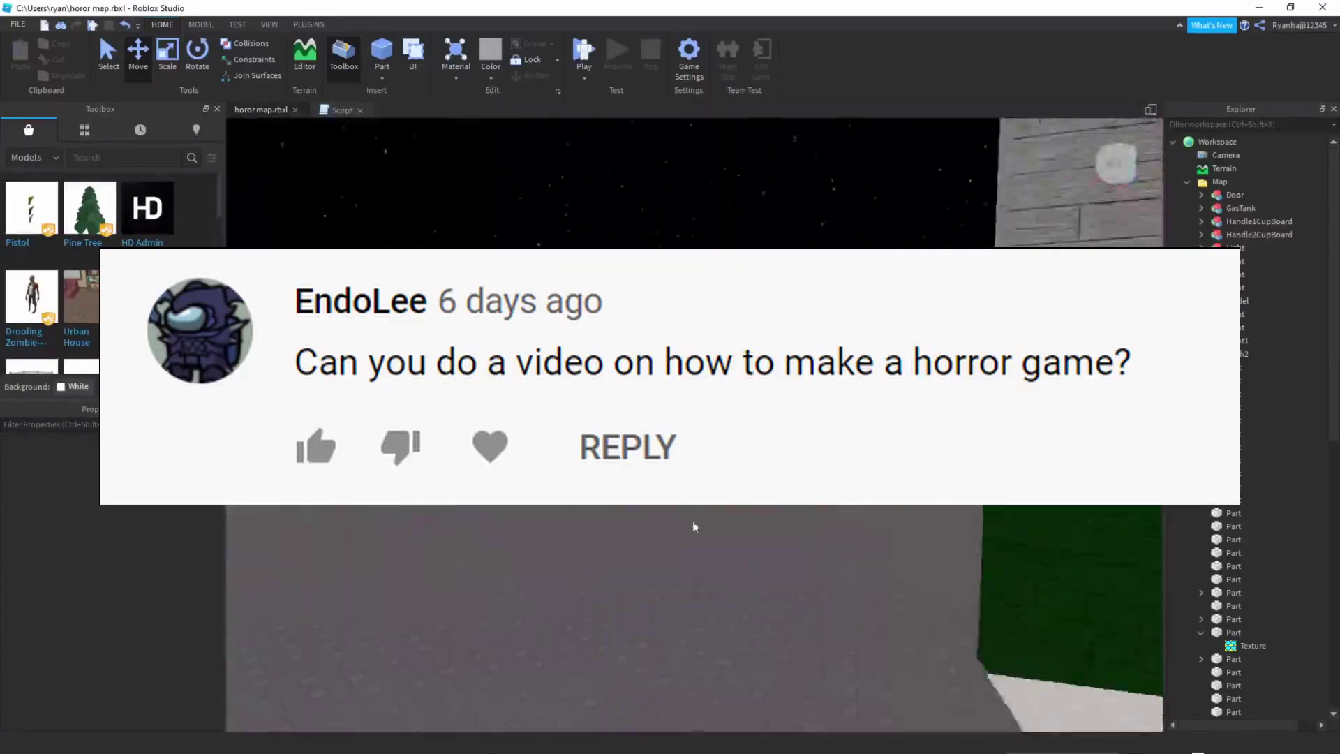
# Examine the hallway of the horror map, from its entrance along the walls, ceiling lights, wall writing and furniture
pyautogui.moveTo(693, 527)
pyautogui.mouseDown(button='right')
pyautogui.moveTo(643, 502)
pyautogui.moveTo(663, 522)
pyautogui.moveTo(698, 513)
pyautogui.mouseUp(button='right')
pyautogui.press('w')
pyautogui.press('w')
pyautogui.press('s')
pyautogui.press('w')
pyautogui.moveTo(816, 522); pyautogui.dragTo(835, 476, button='right')
pyautogui.press('s')
pyautogui.press('w')
pyautogui.press('s')
pyautogui.press('w')
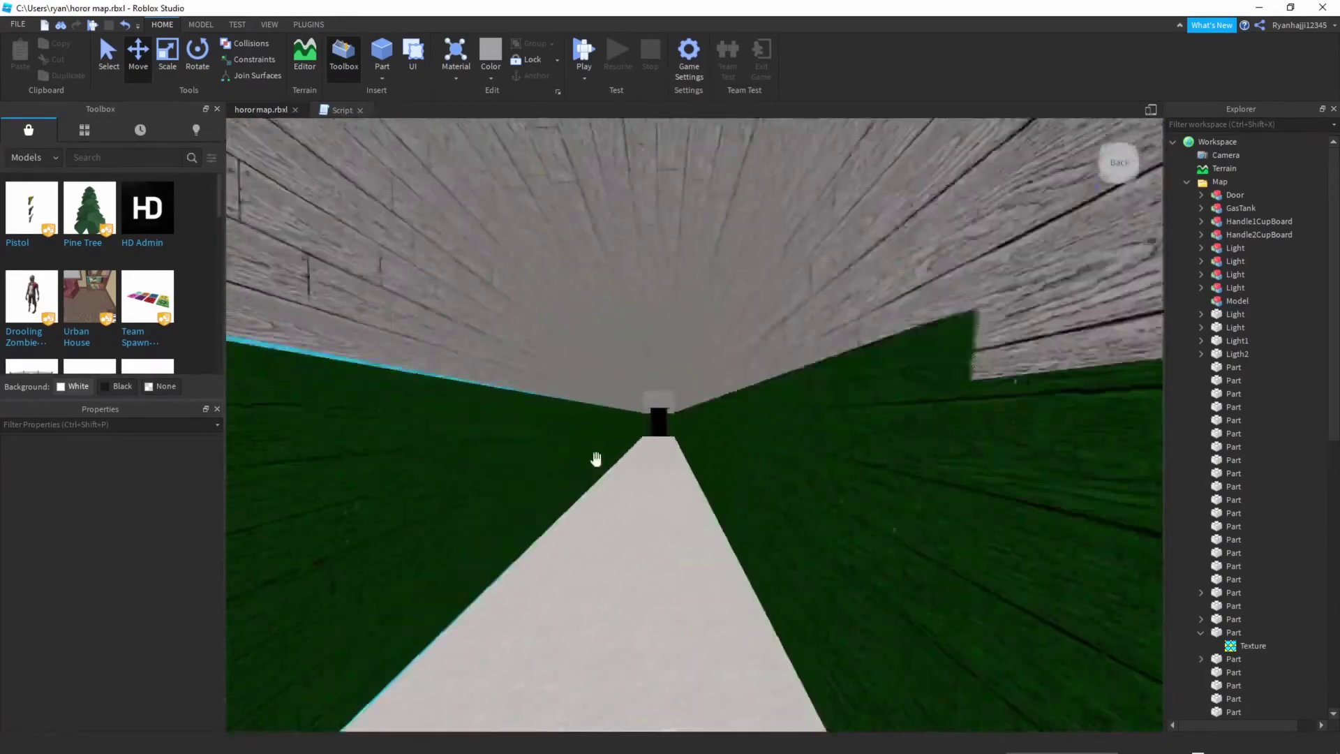
pyautogui.press('w')
pyautogui.moveTo(742, 470); pyautogui.dragTo(746, 527, button='right')
pyautogui.press('w')
pyautogui.scroll(-6, 744, 528)
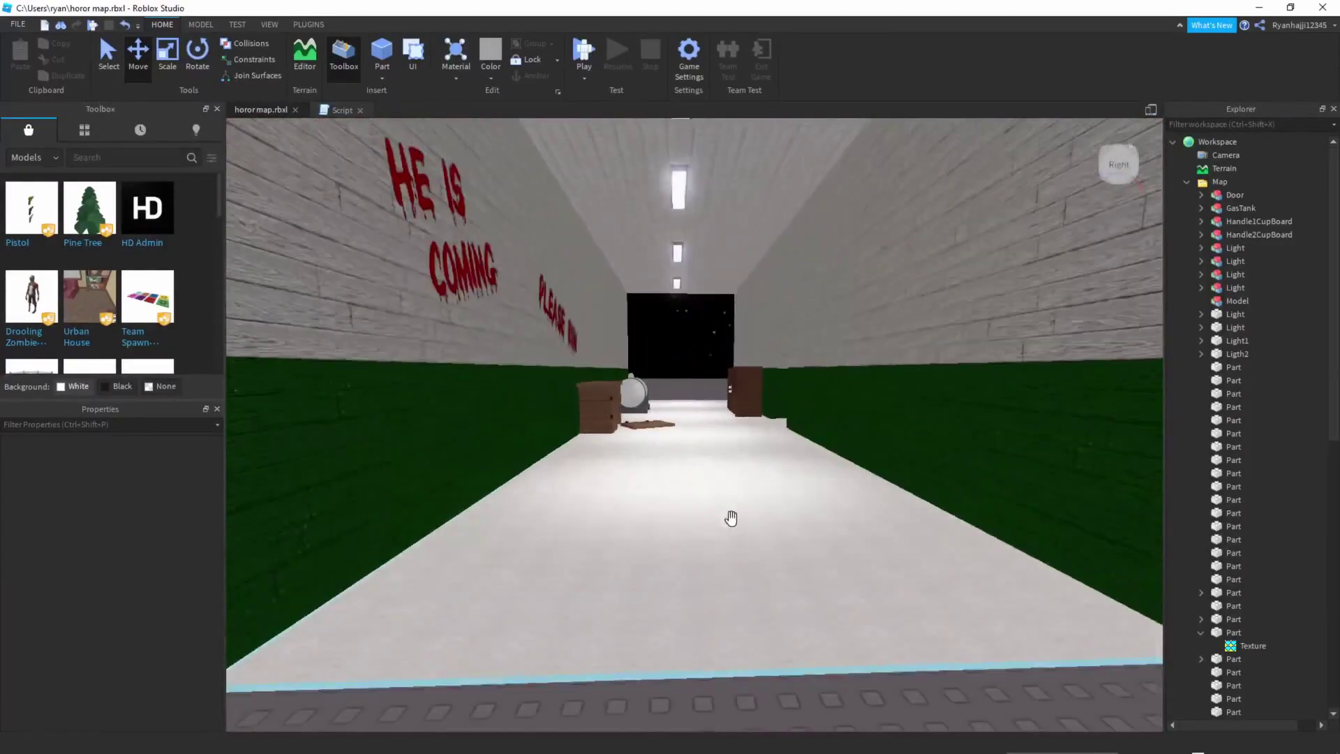
pyautogui.scroll(-5, 731, 518)
pyautogui.scroll(10, 738, 501)
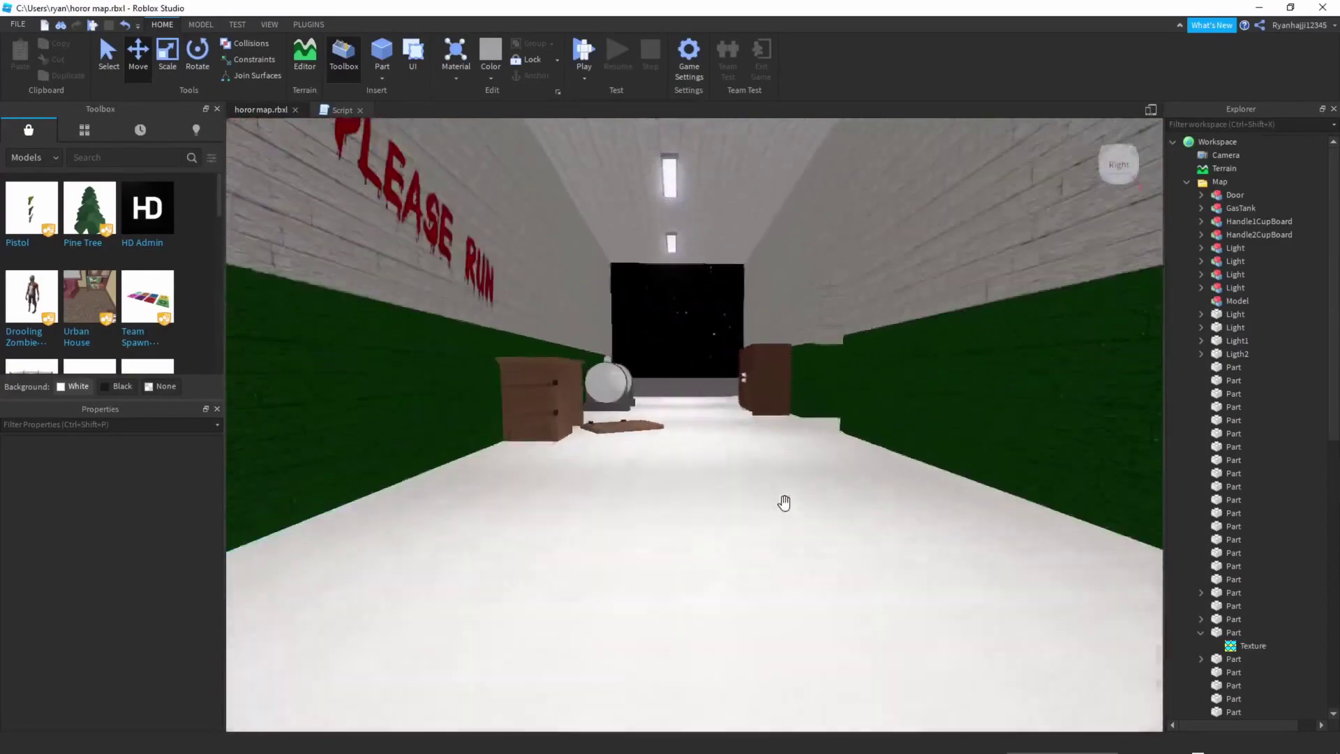
pyautogui.moveTo(784, 502); pyautogui.dragTo(786, 508, button='right')
pyautogui.scroll(-10, 784, 508)
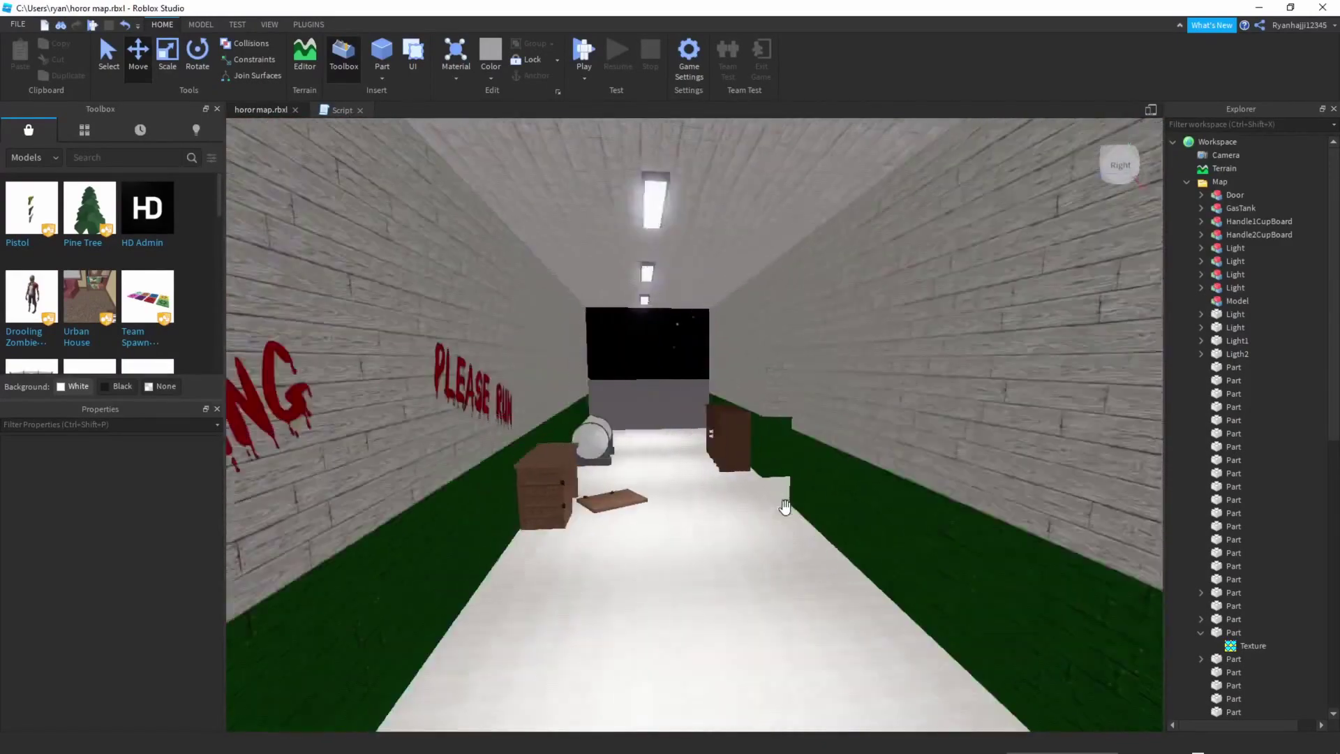
pyautogui.scroll(3, 785, 508)
pyautogui.moveTo(786, 507); pyautogui.dragTo(804, 506, button='right')
pyautogui.press('s')
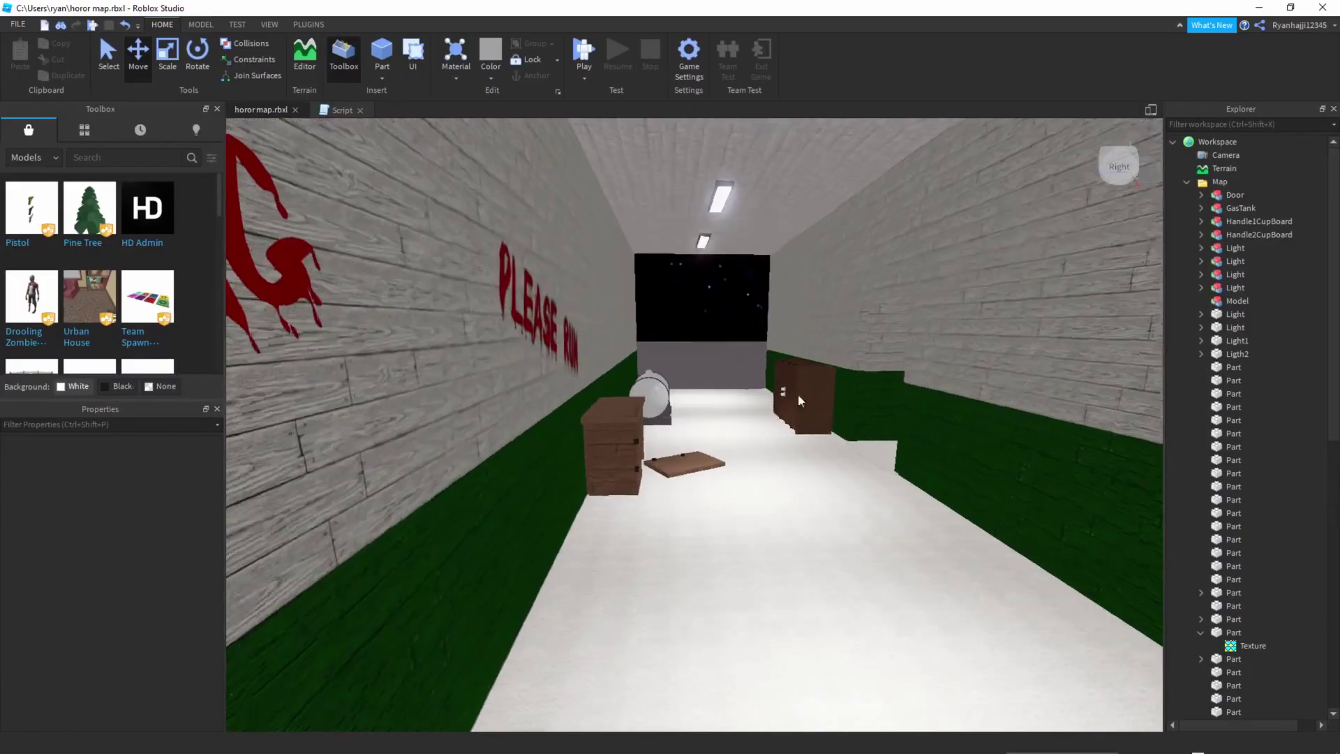
# Inspect the wooden desk with its detached door and the brown cupboard in the hallway up close
pyautogui.scroll(6, 928, 538)
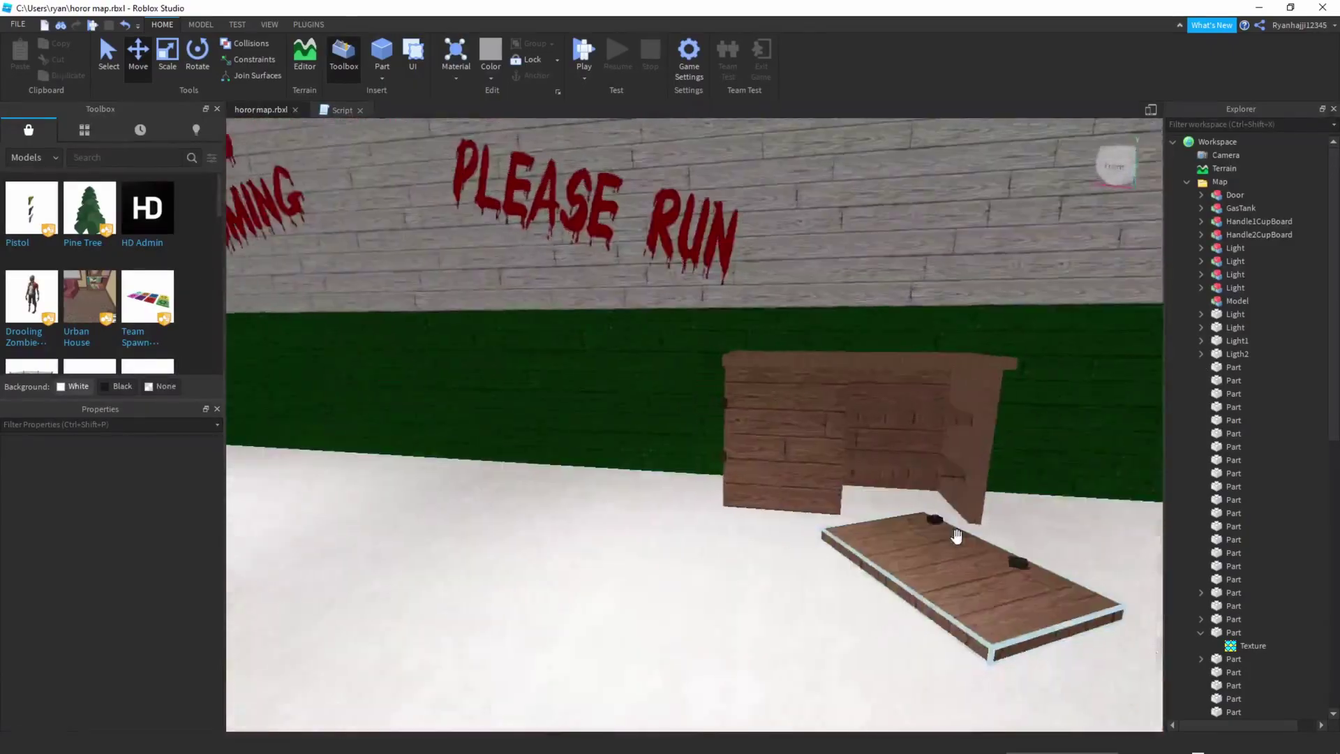
pyautogui.moveTo(956, 537); pyautogui.dragTo(955, 536, button='right')
pyautogui.press('a')
pyautogui.press('w')
pyautogui.moveTo(605, 451); pyautogui.dragTo(682, 469, button='right')
pyautogui.press('w')
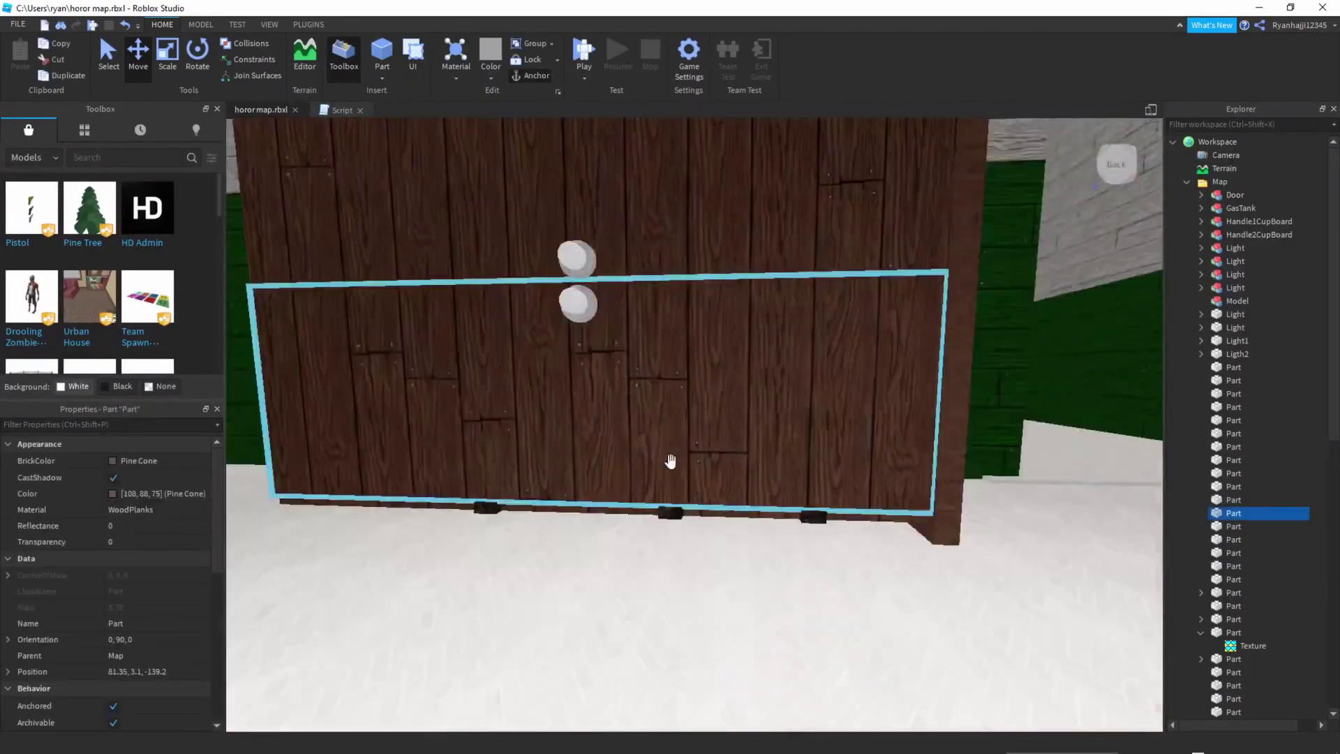
pyautogui.press('s')
pyautogui.click(701, 458)
pyautogui.moveTo(823, 454); pyautogui.dragTo(921, 412, button='right')
pyautogui.press('w')
pyautogui.click(853, 392)
pyautogui.press('w')
pyautogui.press('s')
pyautogui.scroll(-7, 856, 410)
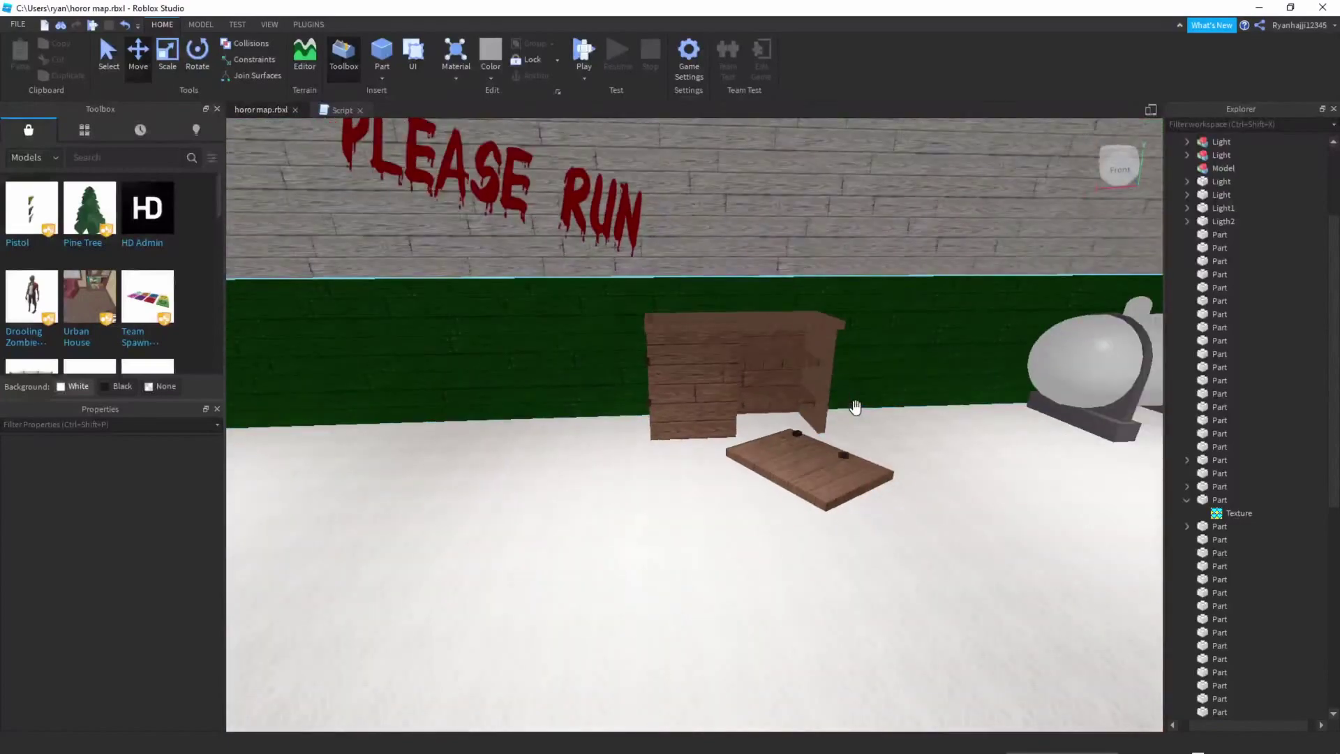
pyautogui.scroll(1, 877, 398)
pyautogui.scroll(-1, 877, 398)
pyautogui.scroll(3, 877, 397)
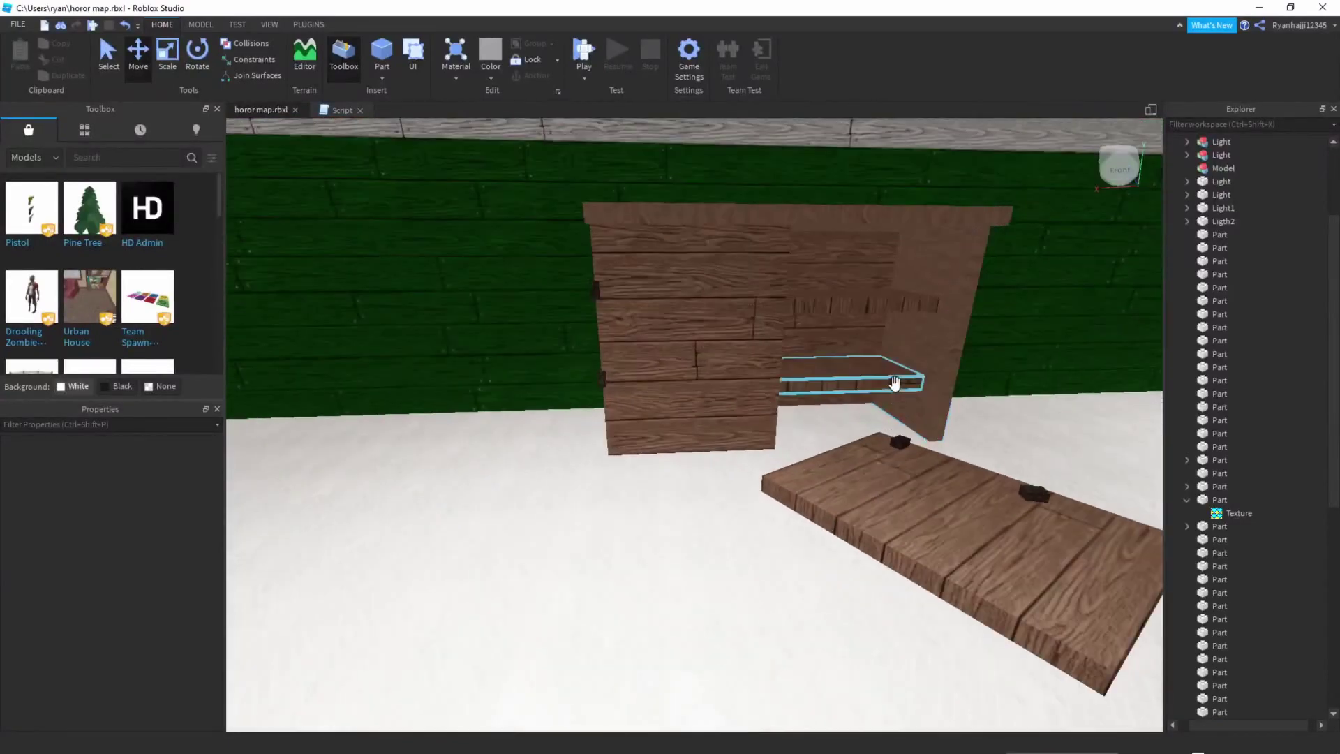
pyautogui.scroll(-3, 919, 440)
pyautogui.scroll(6, 918, 440)
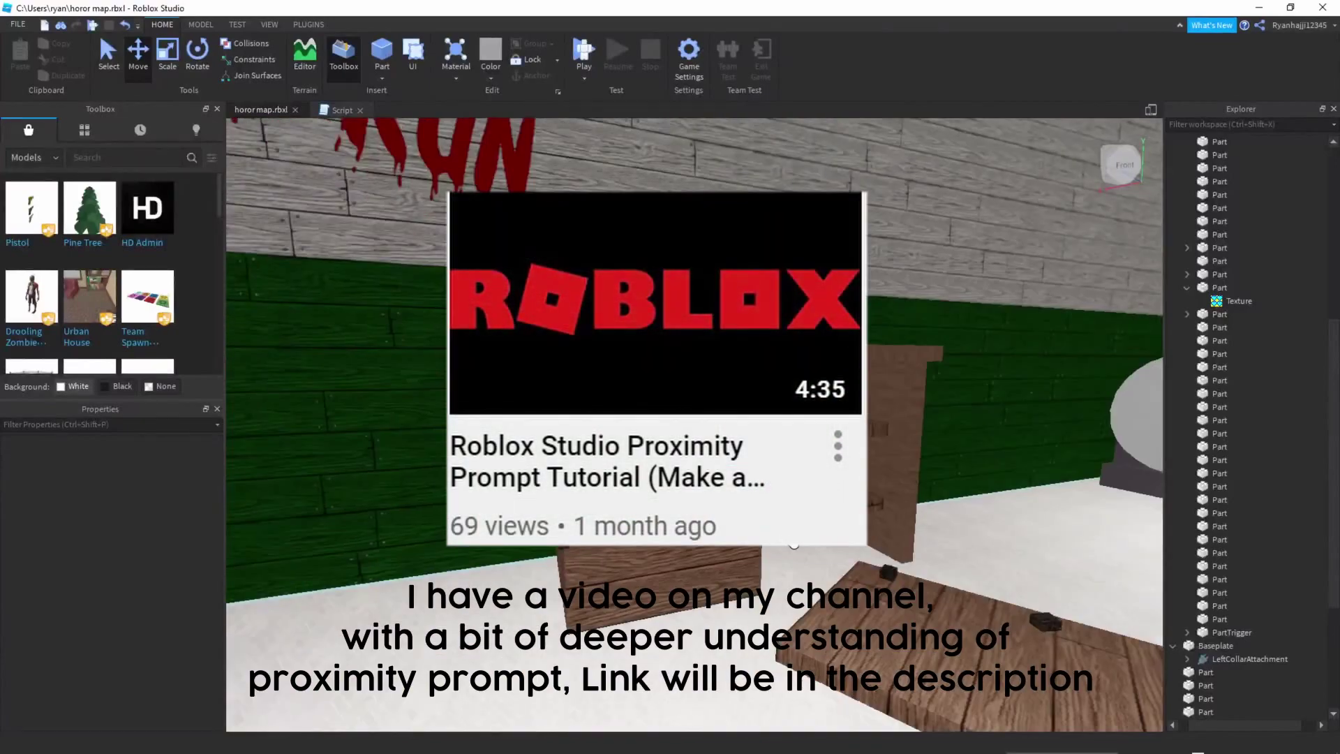
# Rename the desk's attached door part as ClosedDoor
pyautogui.moveTo(792, 536)
pyautogui.mouseDown(button='right')
pyautogui.moveTo(791, 548)
pyautogui.moveTo(790, 538)
pyautogui.mouseUp(button='right')
pyautogui.scroll(3, 791, 546)
pyautogui.click(736, 386)
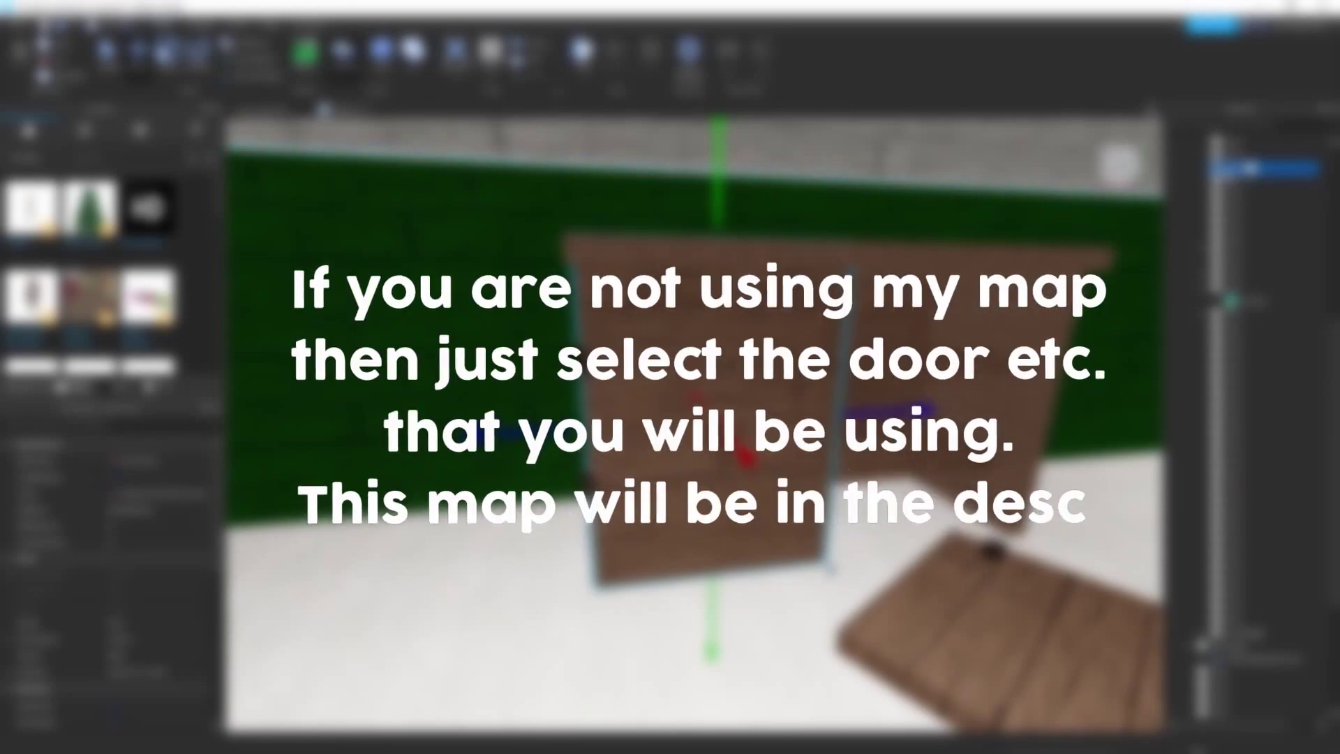
pyautogui.rightClick(1251, 169)
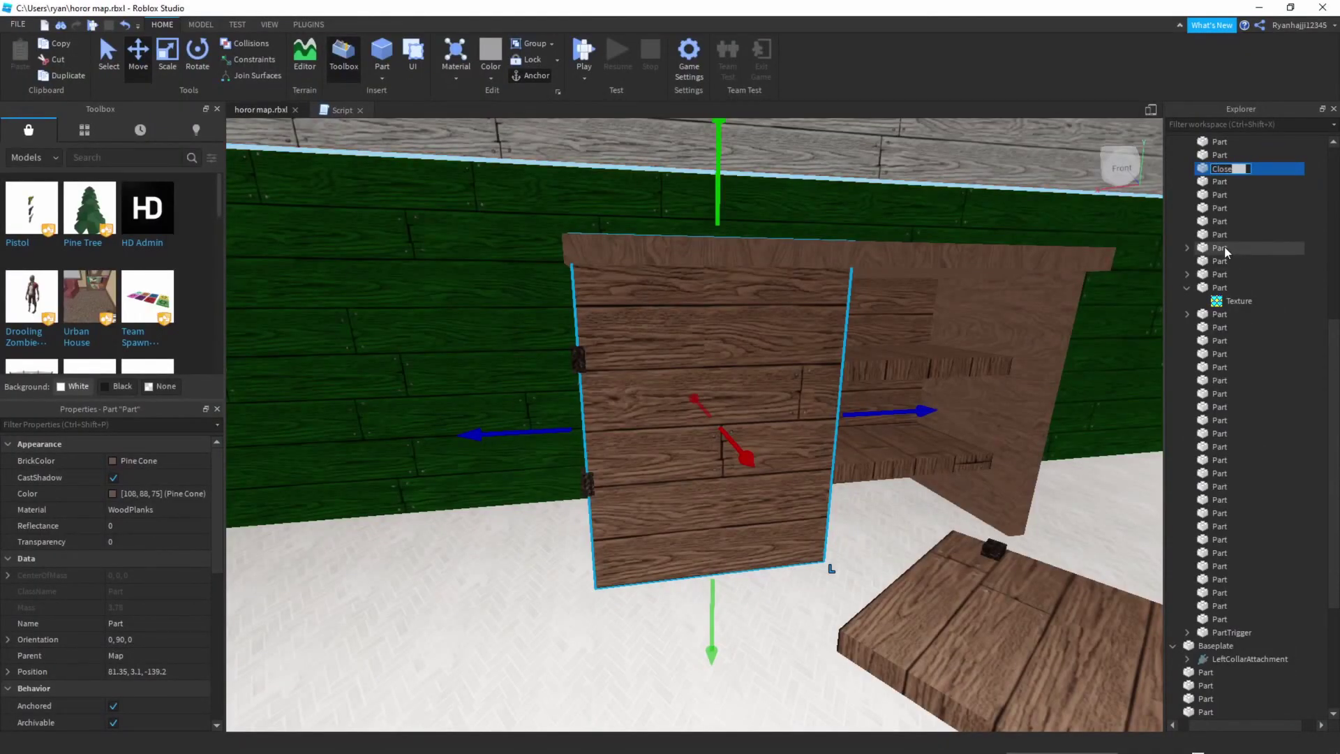
pyautogui.press('Return')
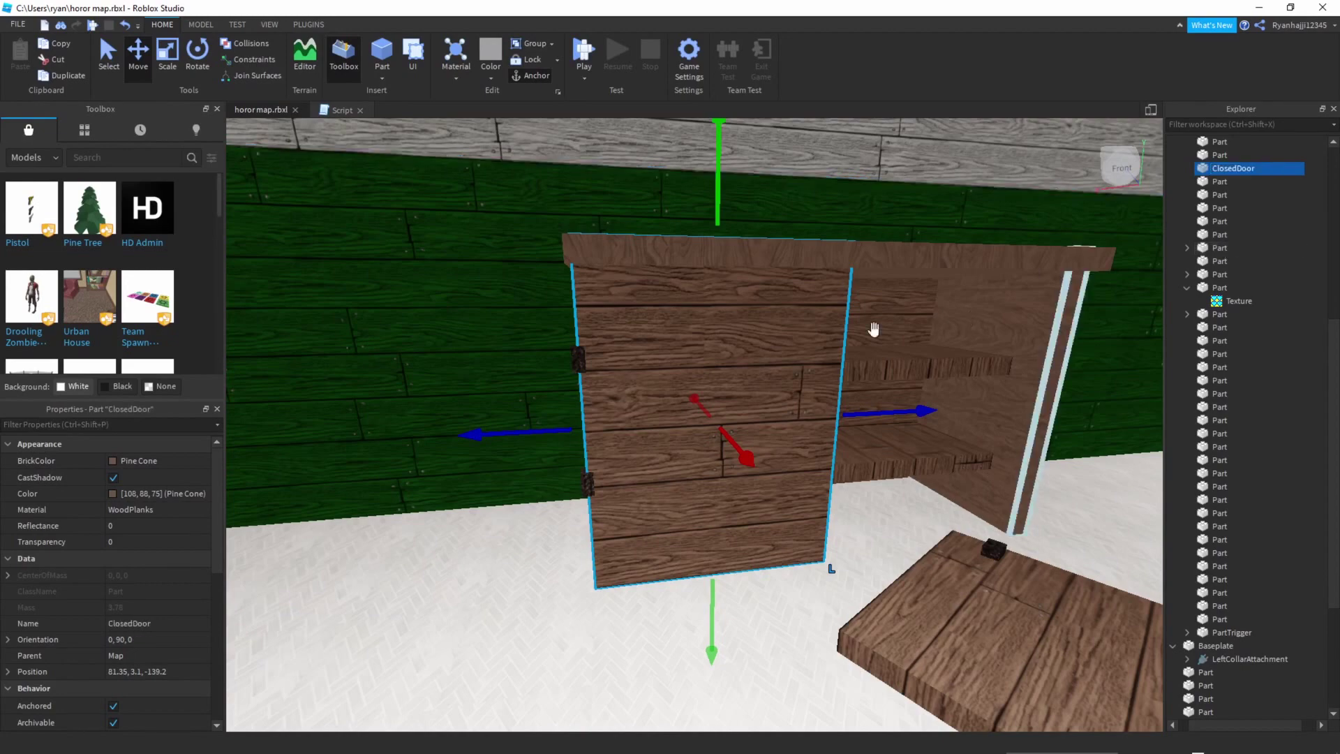
# Duplicate the ClosedDoor part and rotate the copy about its vertical axis to orientation 0, 0, 0
pyautogui.press('a')
pyautogui.moveTo(841, 383); pyautogui.dragTo(840, 384, button='right')
pyautogui.click(416, 281)
pyautogui.moveTo(698, 339); pyautogui.dragTo(599, 328, button='right')
pyautogui.press('w')
pyautogui.press('s')
pyautogui.press('w')
pyautogui.press('s')
pyautogui.scroll(3, 691, 351)
pyautogui.scroll(-5, 694, 350)
pyautogui.click(691, 377)
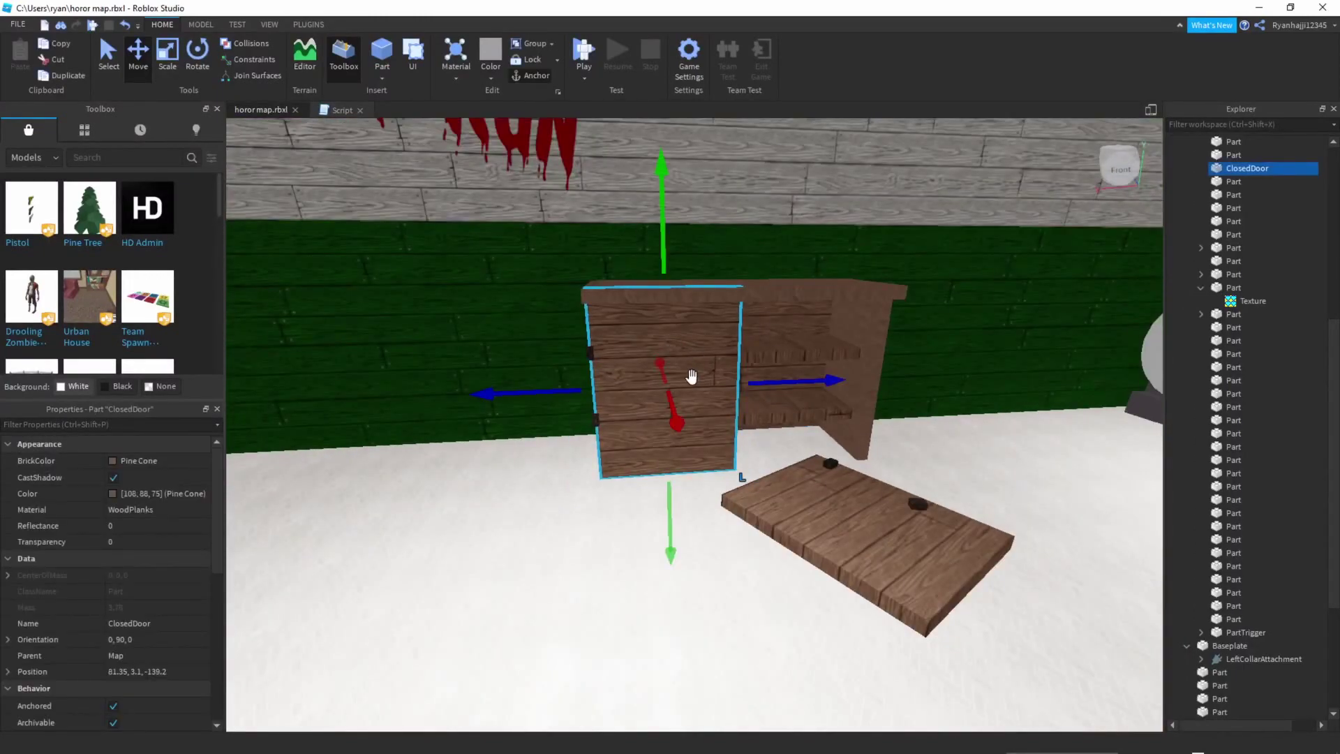
pyautogui.hotkey('ctrl', '4')
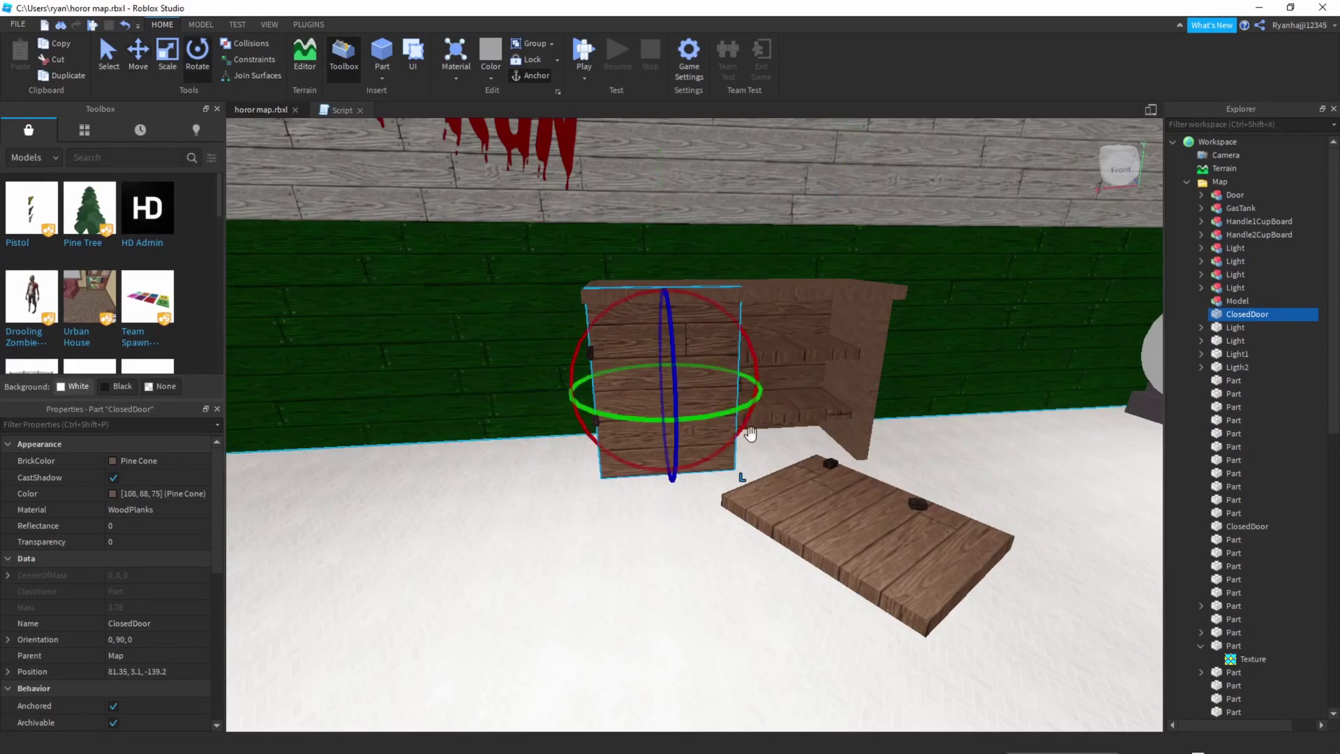
pyautogui.moveTo(557, 412); pyautogui.dragTo(558, 413)
pyautogui.moveTo(802, 472); pyautogui.dragTo(789, 473, button='right')
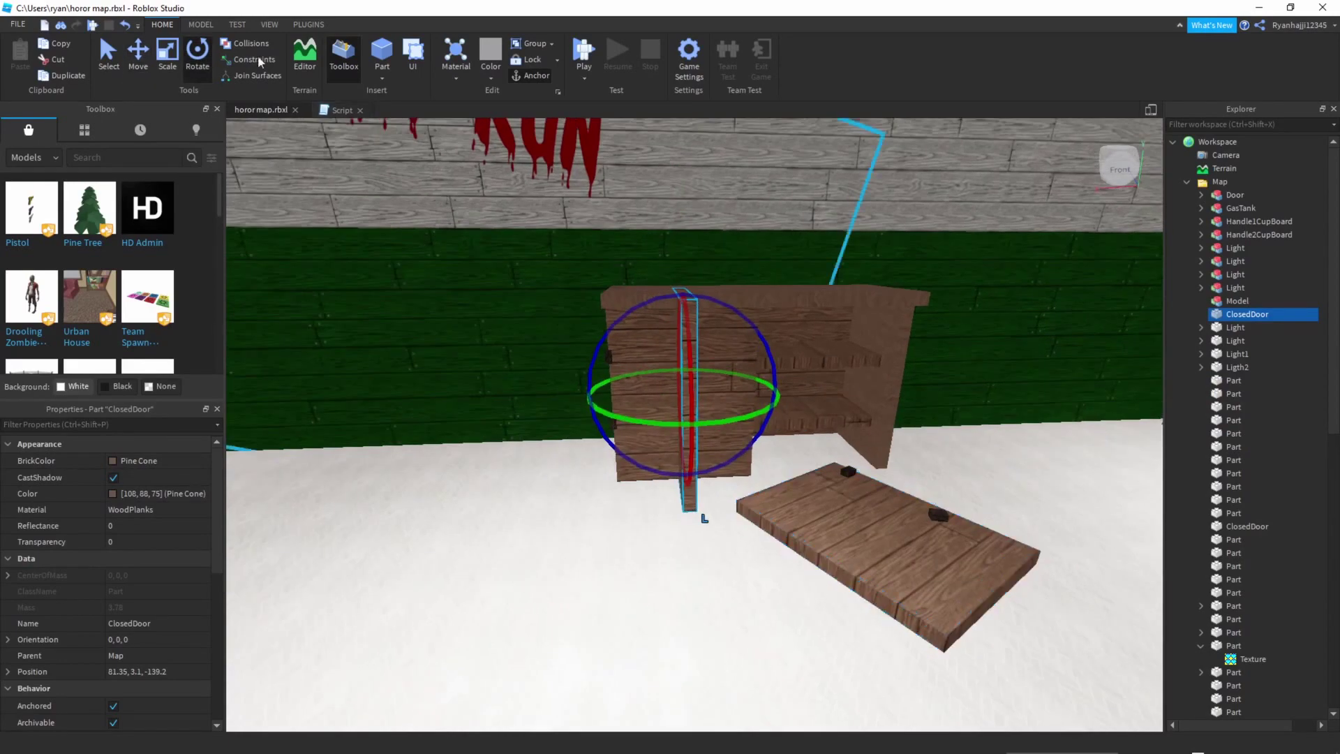
# Move the rotated door copy out in front of the desk and against the hinge side, like an opened door
pyautogui.click(169, 53)
pyautogui.click(143, 54)
pyautogui.moveTo(776, 385); pyautogui.dragTo(767, 387, button='right')
pyautogui.press('d')
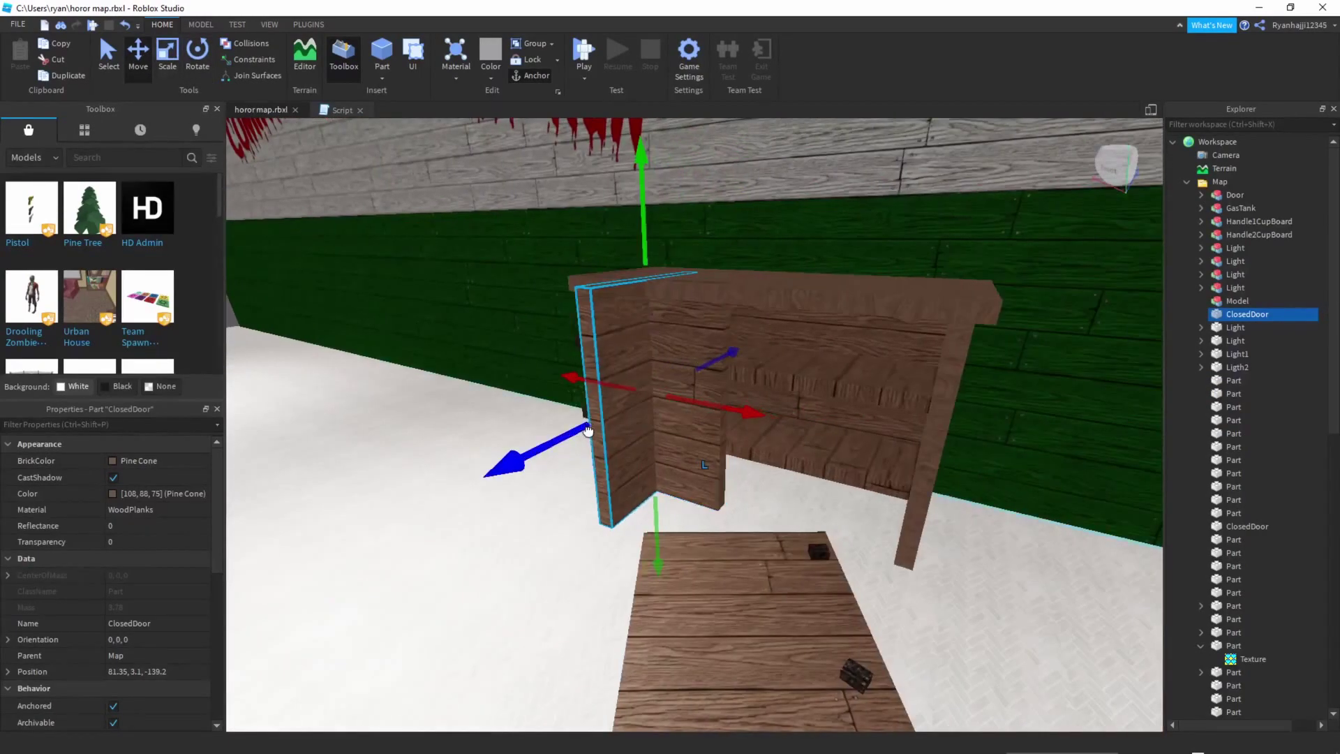
pyautogui.moveTo(587, 432); pyautogui.dragTo(326, 517)
pyautogui.press('a')
pyautogui.moveTo(482, 501); pyautogui.dragTo(449, 502, button='right')
pyautogui.press('s')
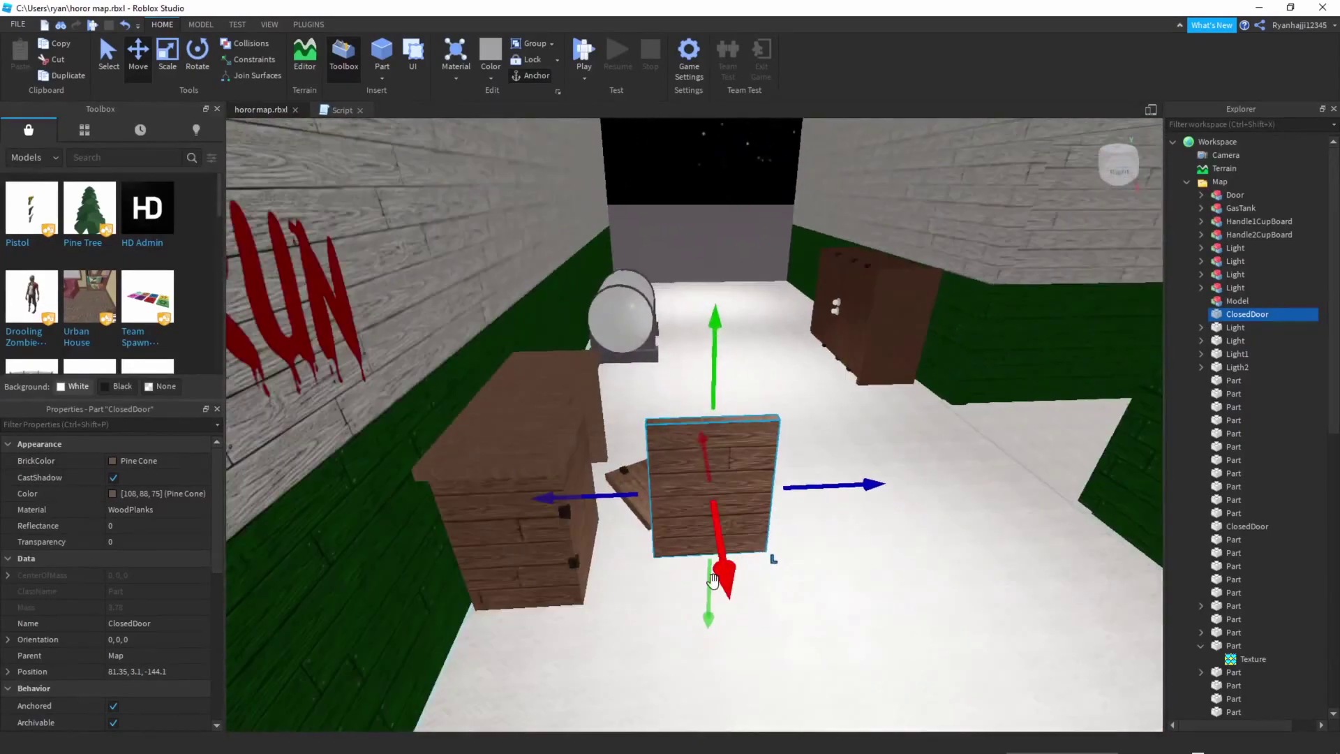
pyautogui.moveTo(723, 576); pyautogui.dragTo(740, 649)
pyautogui.moveTo(740, 649); pyautogui.dragTo(685, 509, button='right')
pyautogui.moveTo(708, 530); pyautogui.dragTo(700, 616)
pyautogui.moveTo(700, 615); pyautogui.dragTo(467, 398, button='right')
# Resize the opened door copy slightly to fit at the desk's hinges and deselect it
pyautogui.hotkey('ctrl', '3')
pyautogui.moveTo(422, 317); pyautogui.dragTo(419, 318)
pyautogui.moveTo(670, 302); pyautogui.dragTo(1287, 493, button='right')
pyautogui.click(466, 296)
pyautogui.moveTo(768, 317); pyautogui.dragTo(599, 331, button='right')
pyautogui.press('w')
pyautogui.press('s')
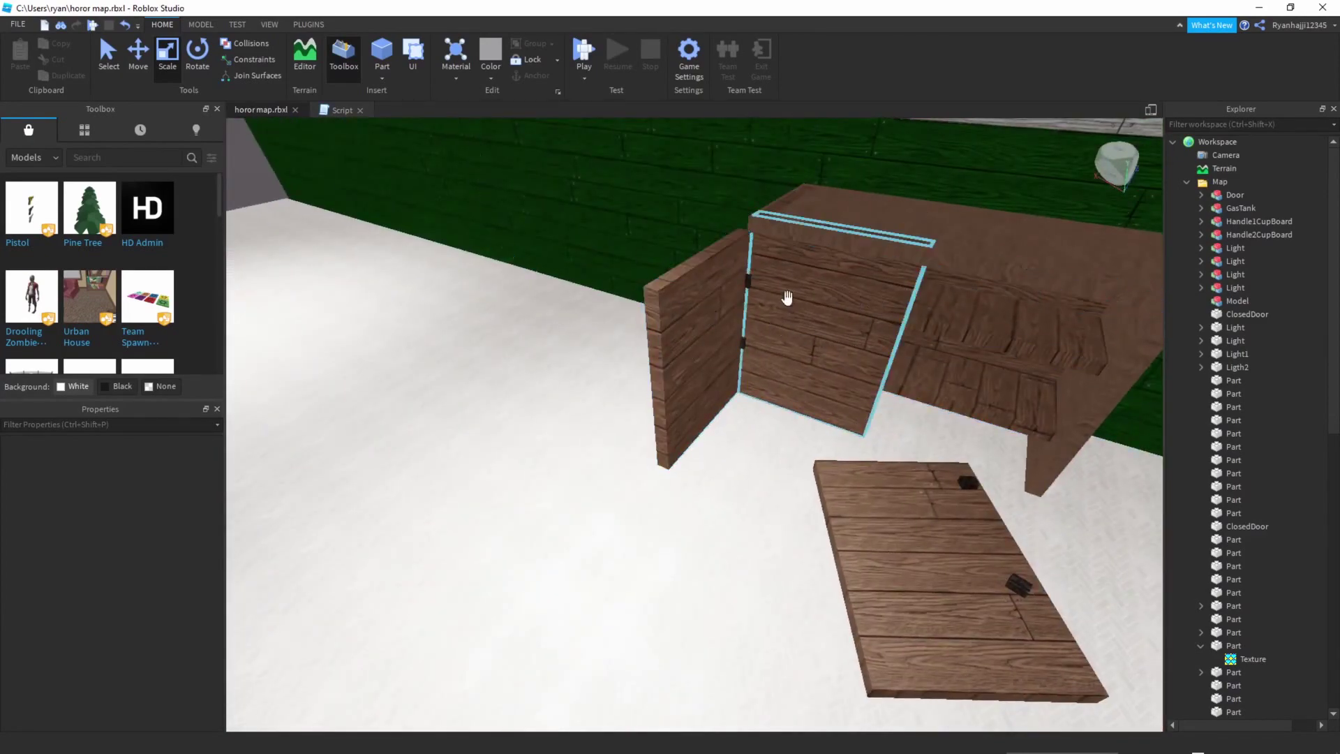
# Set the opened door copy's Transparency to 1
pyautogui.click(684, 321)
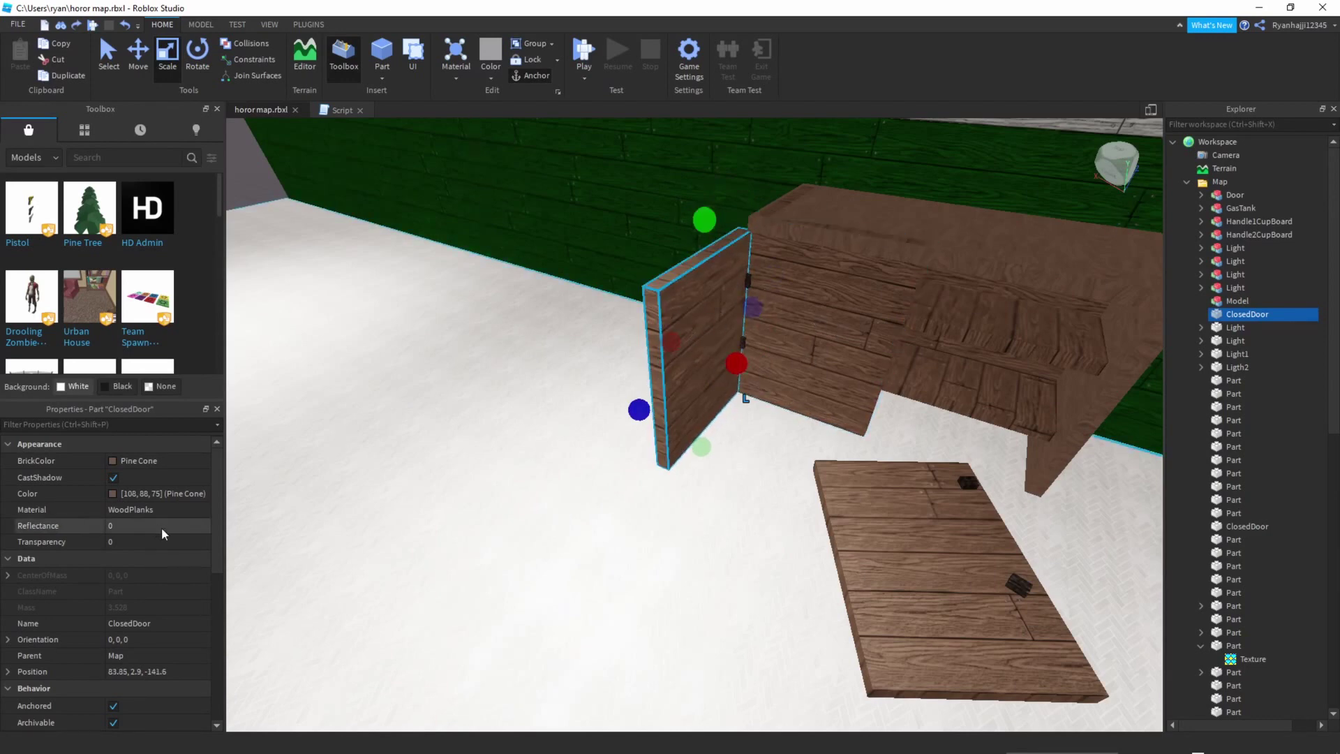
pyautogui.scroll(-3, 170, 574)
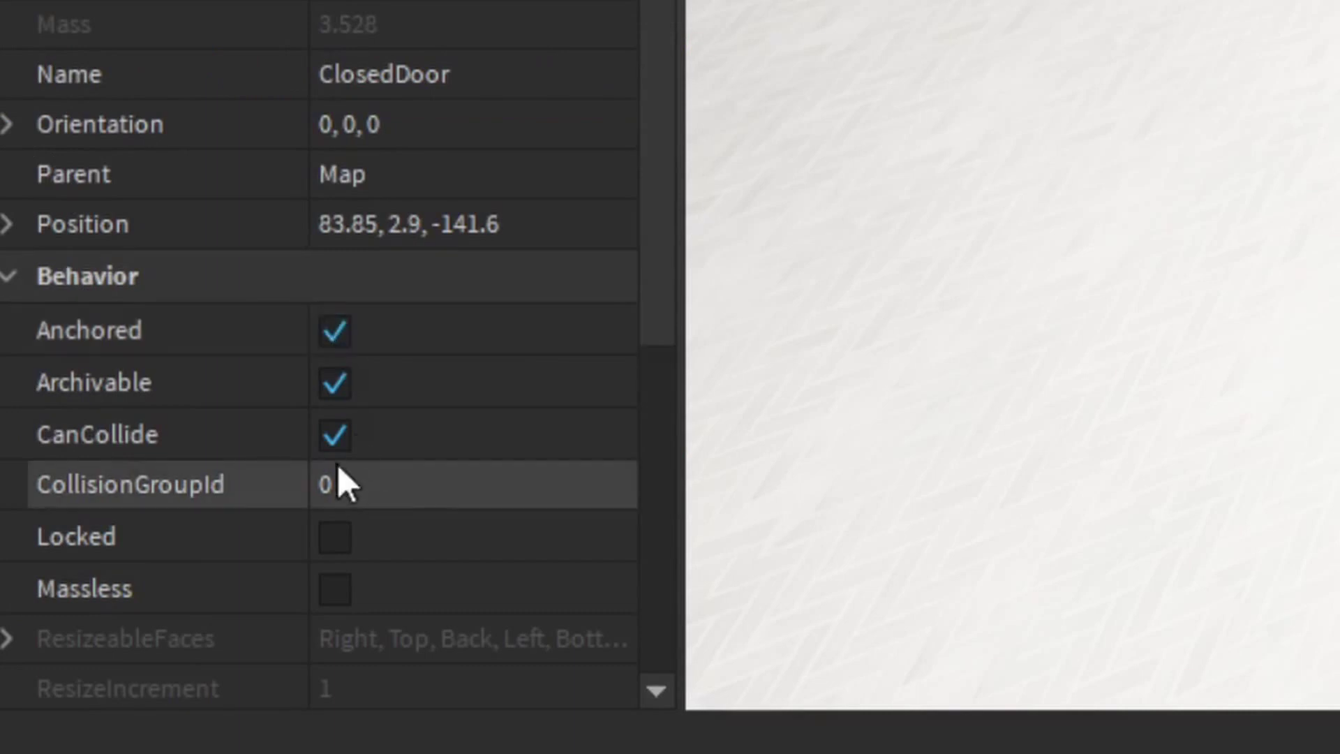
pyautogui.scroll(3, 432, 244)
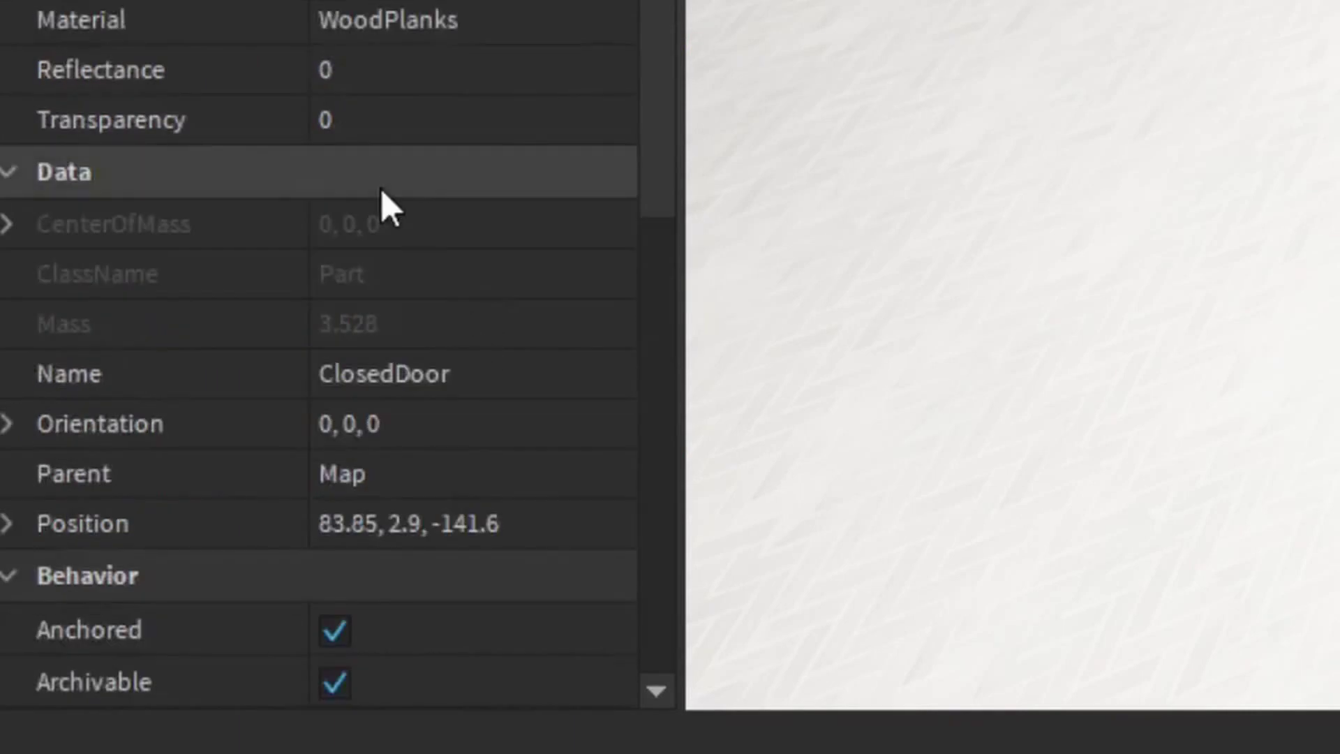
pyautogui.click(436, 112)
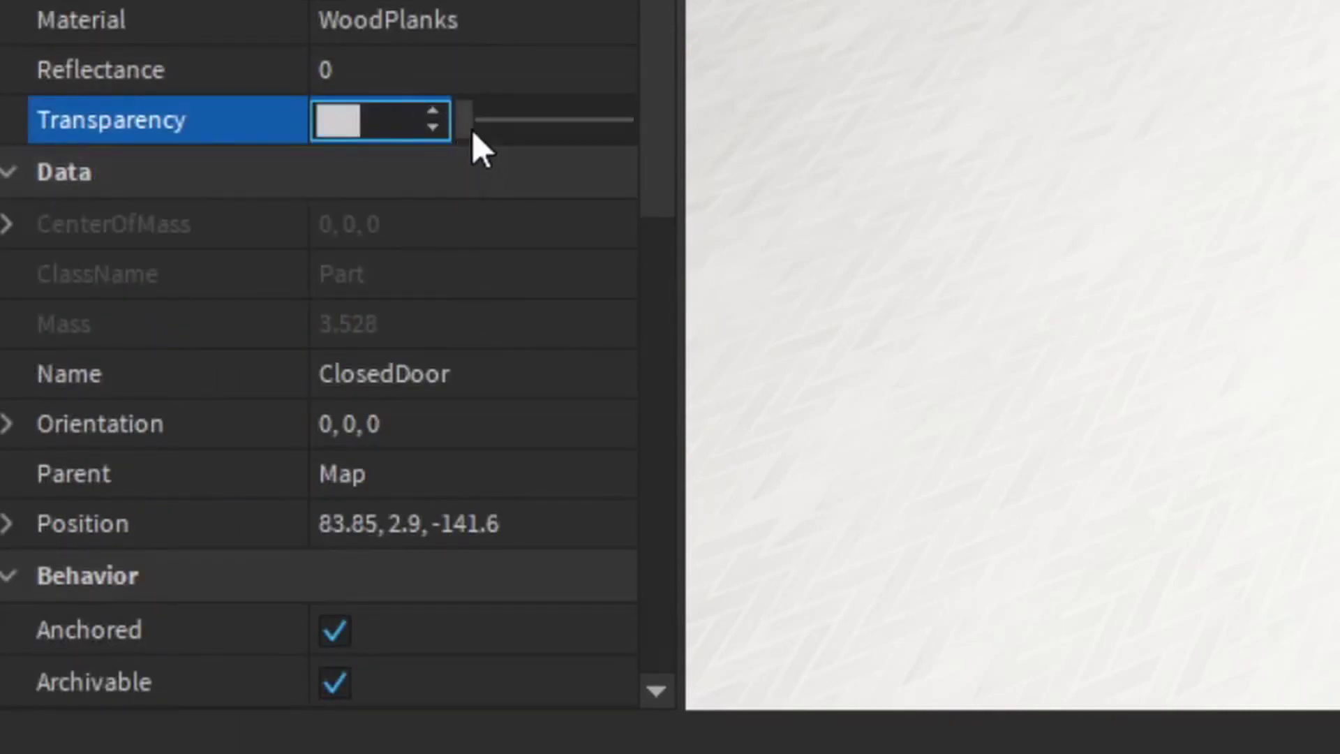
pyautogui.write('1')
pyautogui.press('Return')
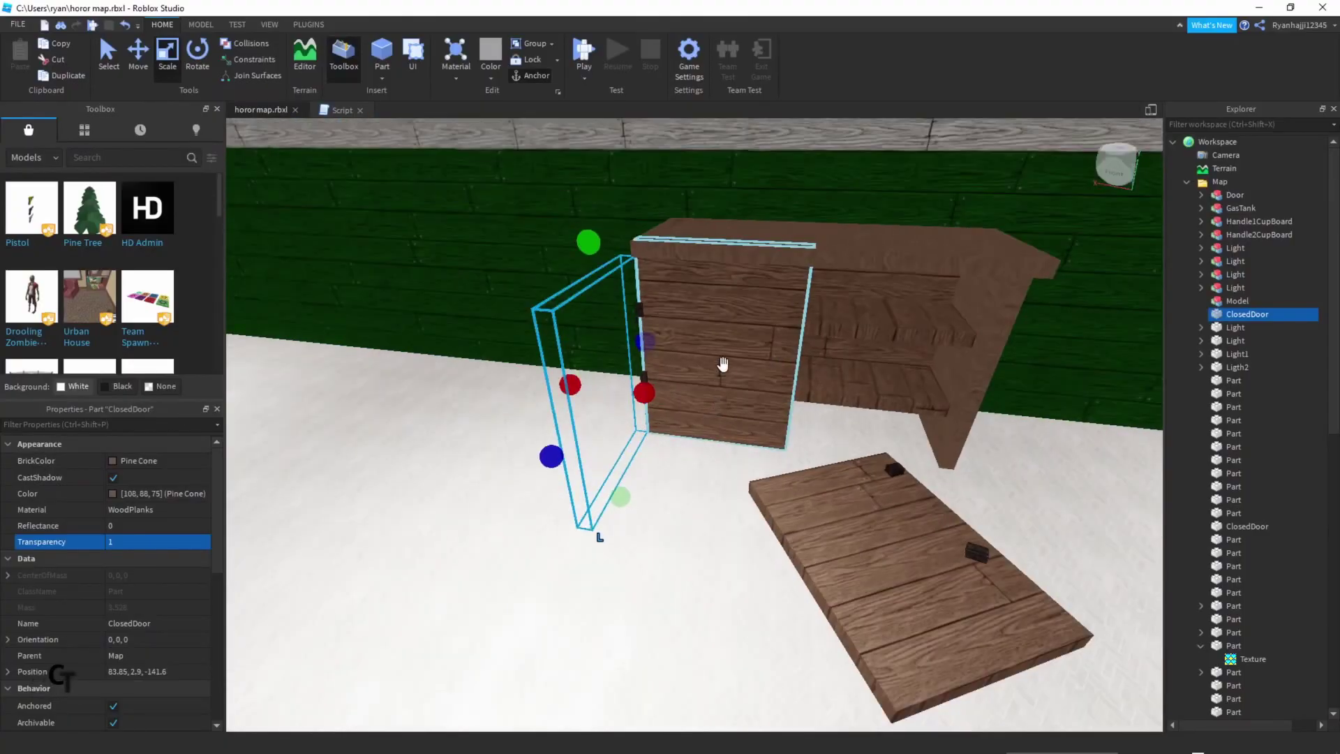
# Group the transparent door copy with the original door part and rename the resulting model as DoorPair
pyautogui.keyDown('ctrl'); pyautogui.click(722, 363); pyautogui.keyUp('ctrl')
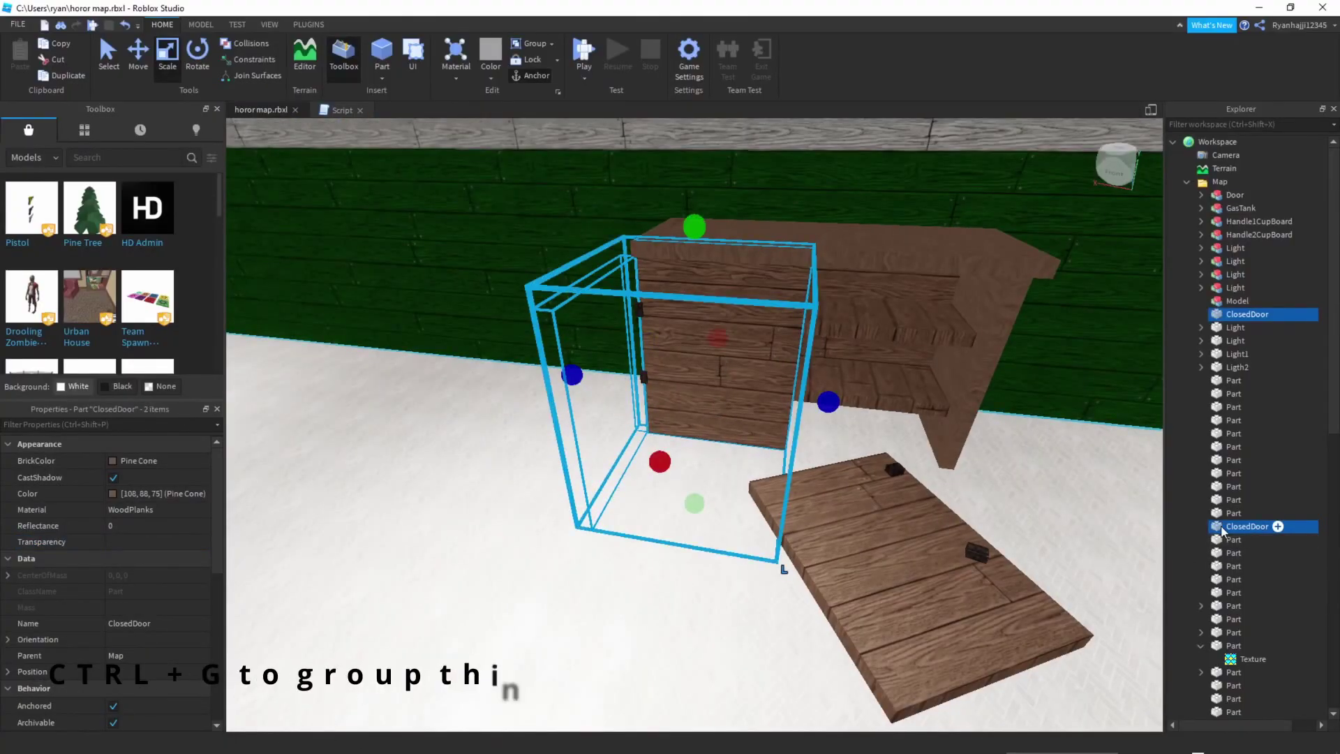
pyautogui.hotkey('ctrl', 'g')
pyautogui.scroll(-3, 865, 550)
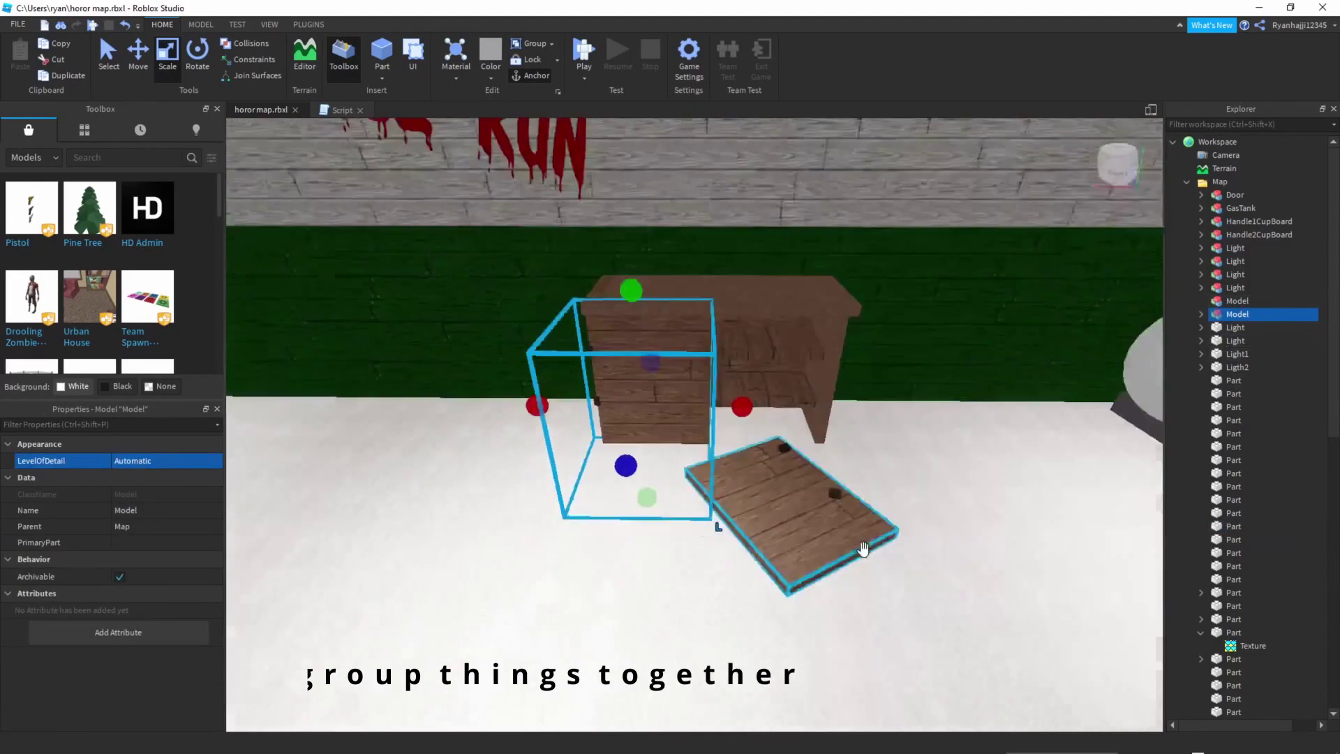
pyautogui.scroll(3, 906, 437)
pyautogui.moveTo(864, 550); pyautogui.dragTo(803, 446, button='right')
pyautogui.scroll(-3, 897, 341)
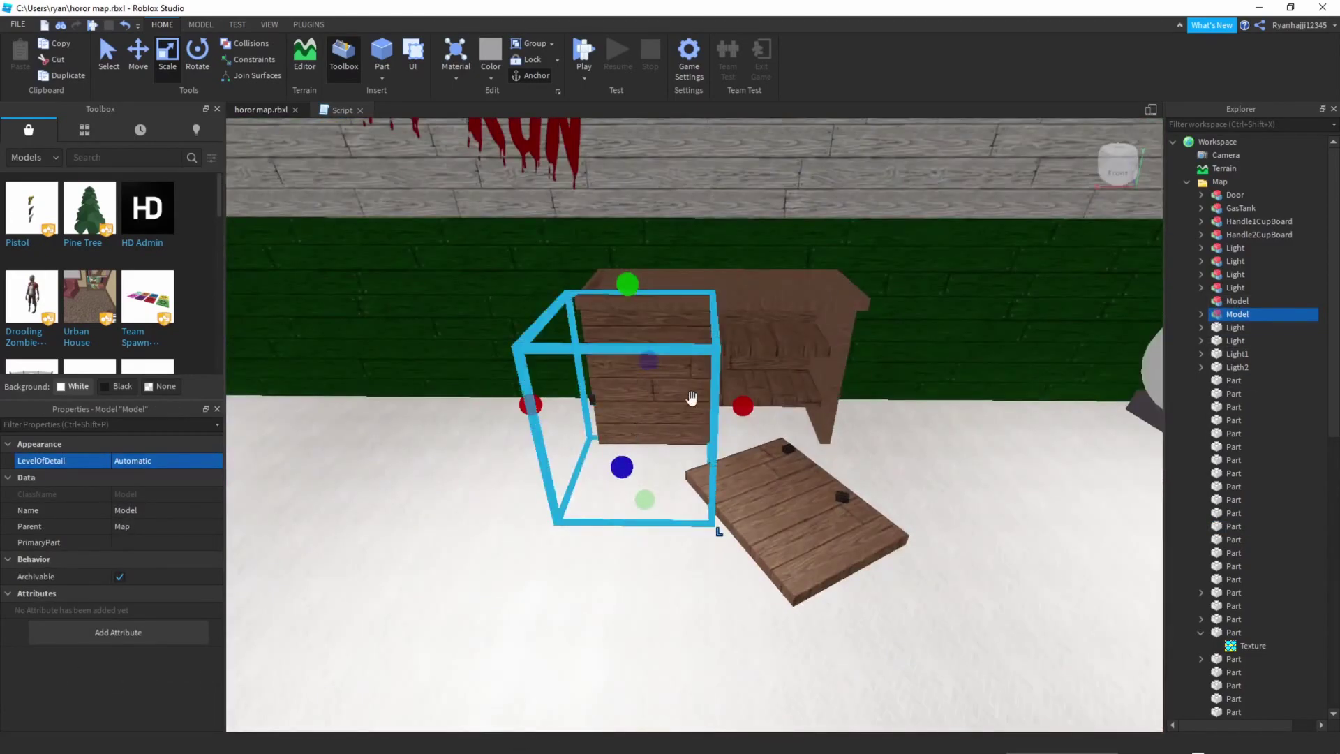
pyautogui.scroll(-3, 807, 454)
pyautogui.scroll(3, 814, 455)
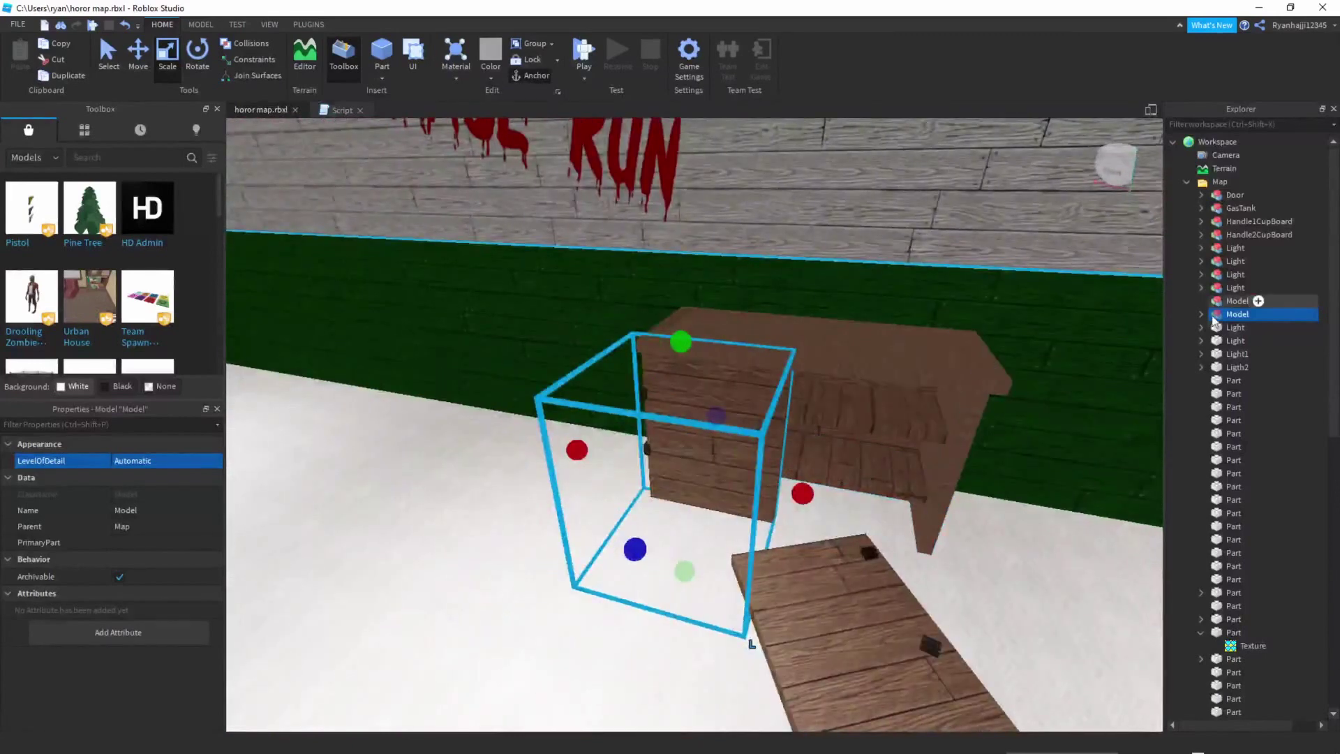
pyautogui.rightClick(1252, 316)
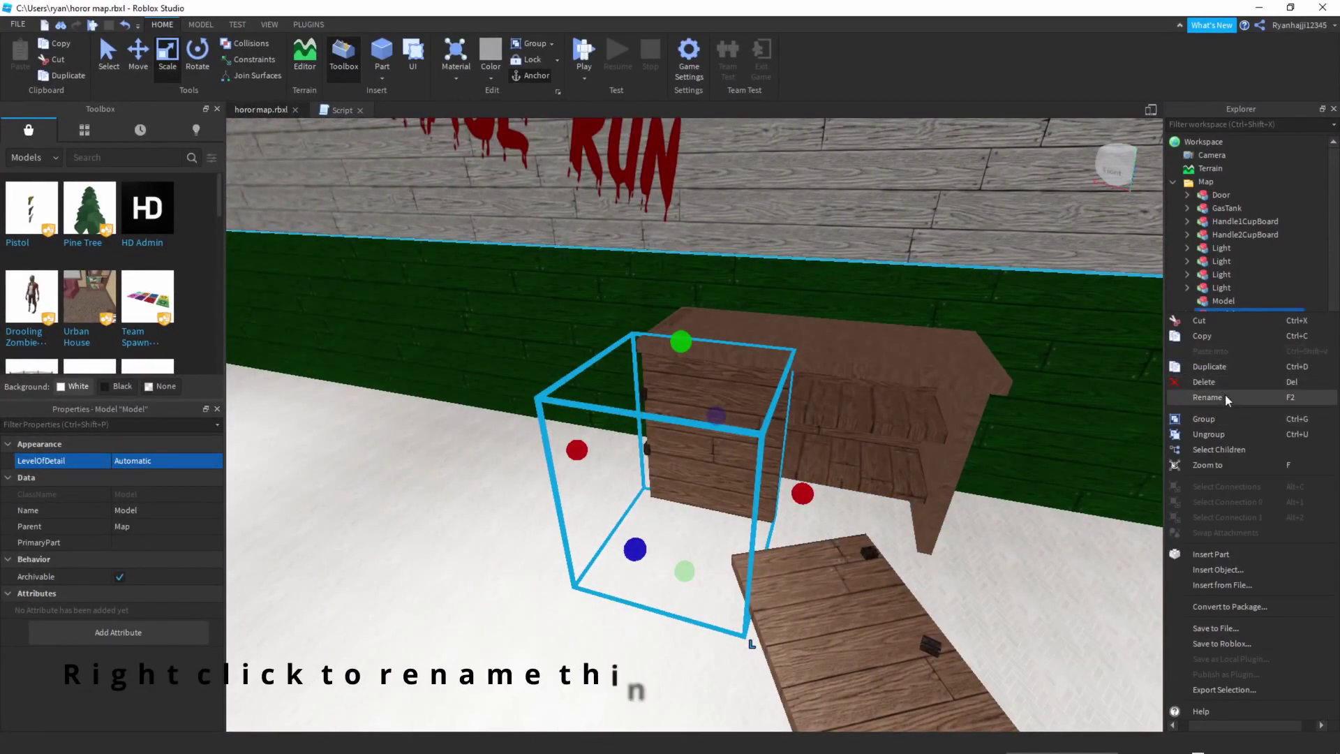
pyautogui.click(1208, 397)
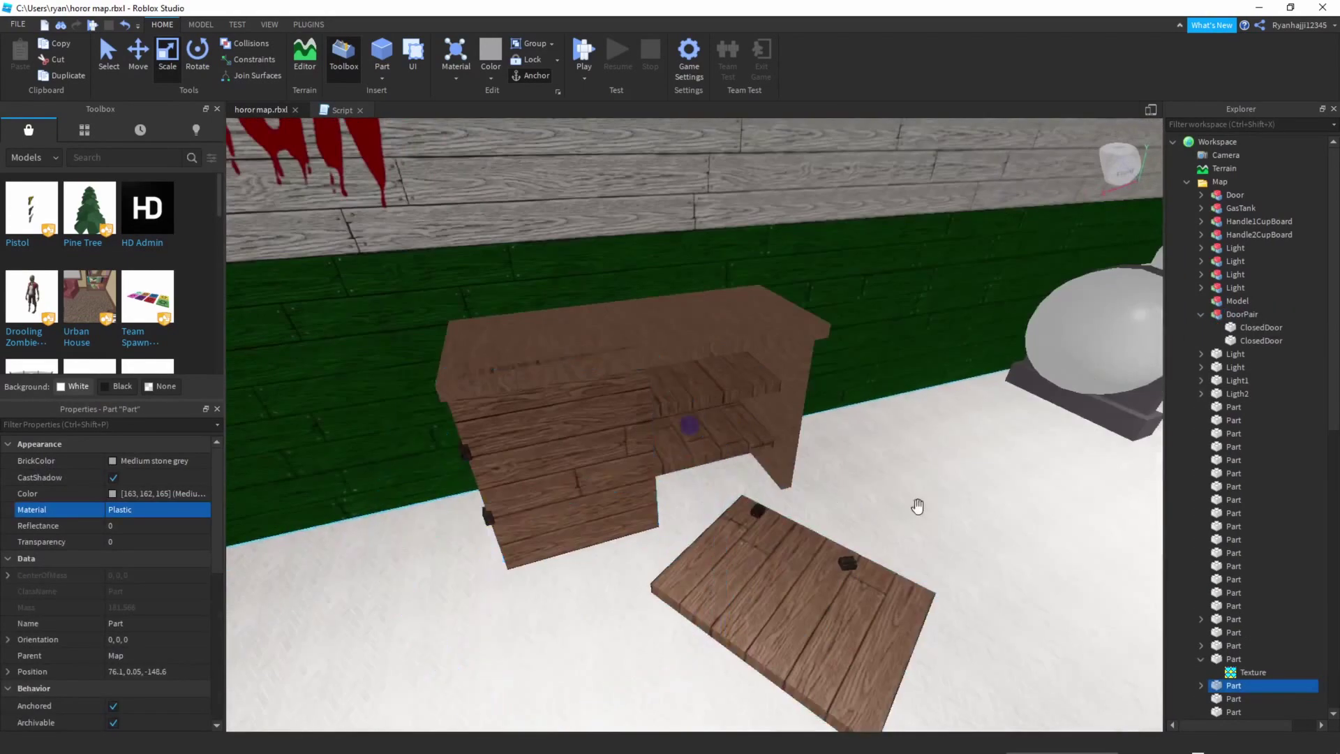
# Within DoorPair, rename the original visible door as Door and the transparent copy as OpenedDoor
pyautogui.moveTo(918, 502); pyautogui.dragTo(1006, 520, button='right')
pyautogui.click(1257, 328)
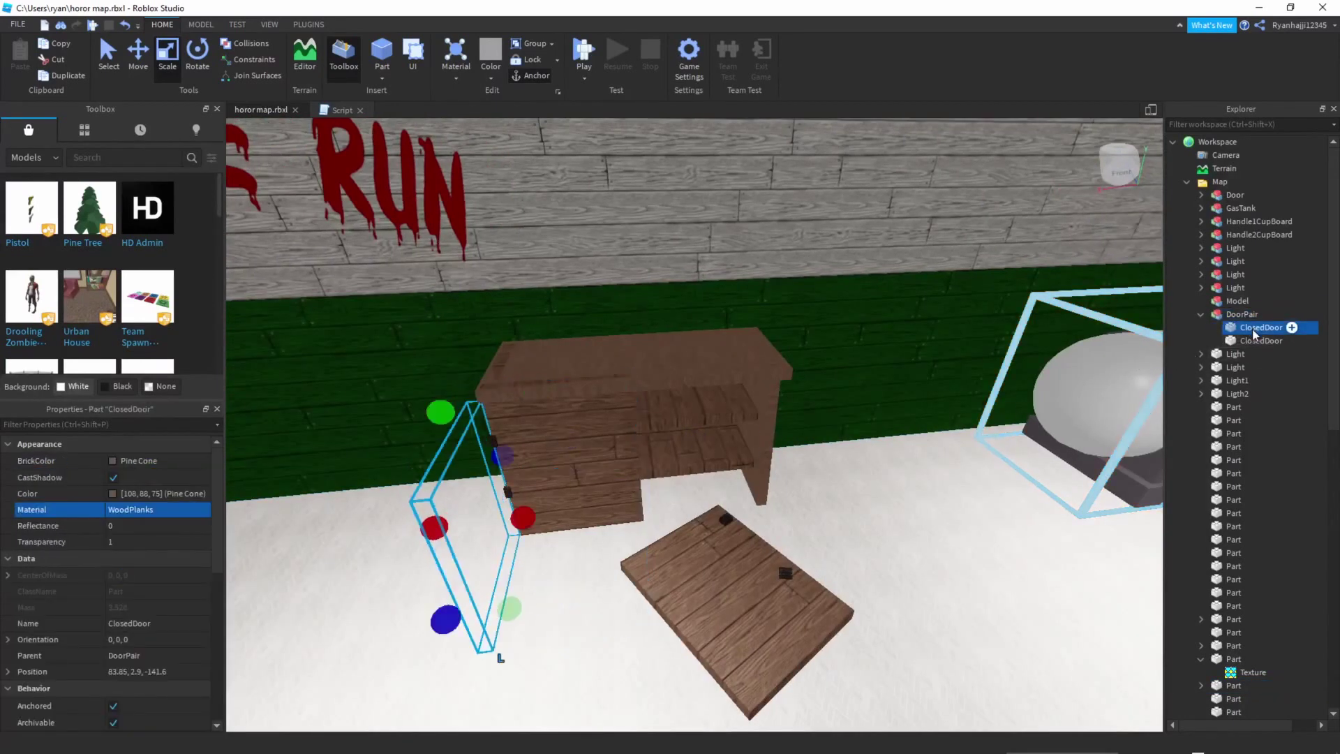
pyautogui.click(1250, 340)
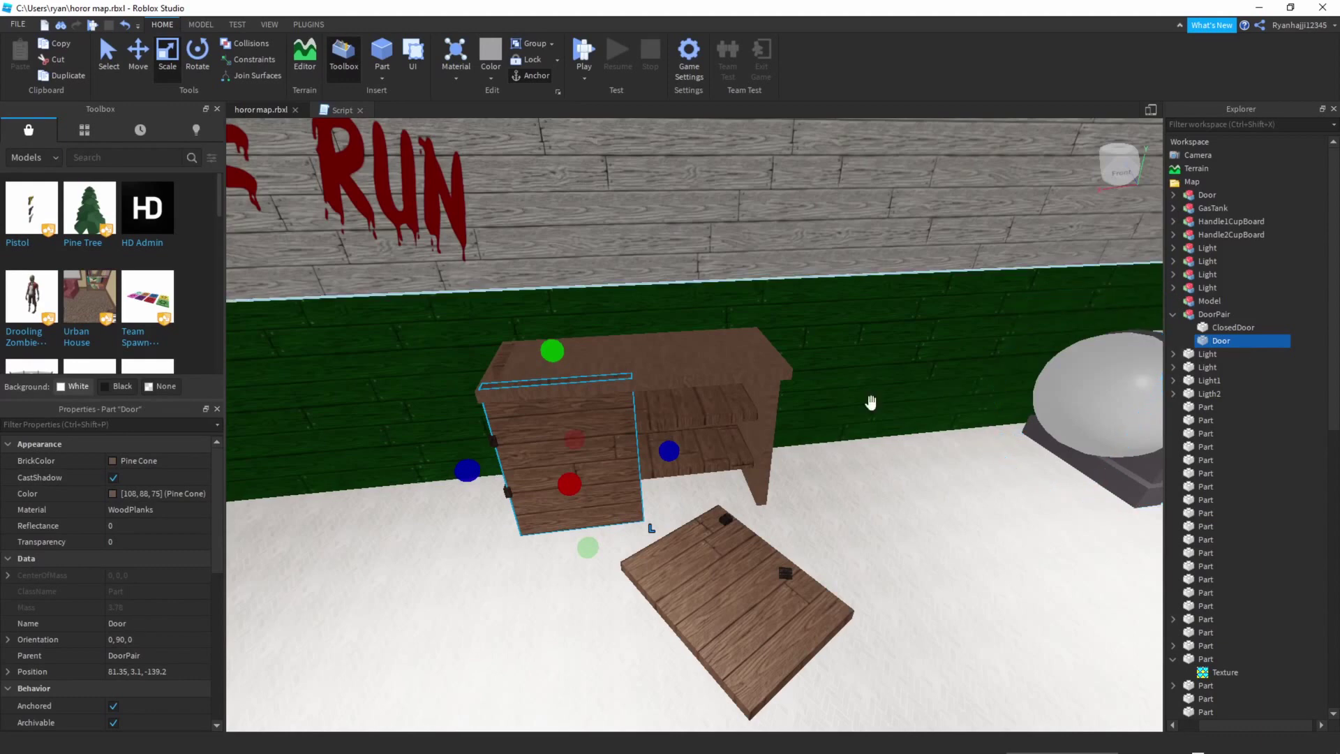
pyautogui.click(1226, 328)
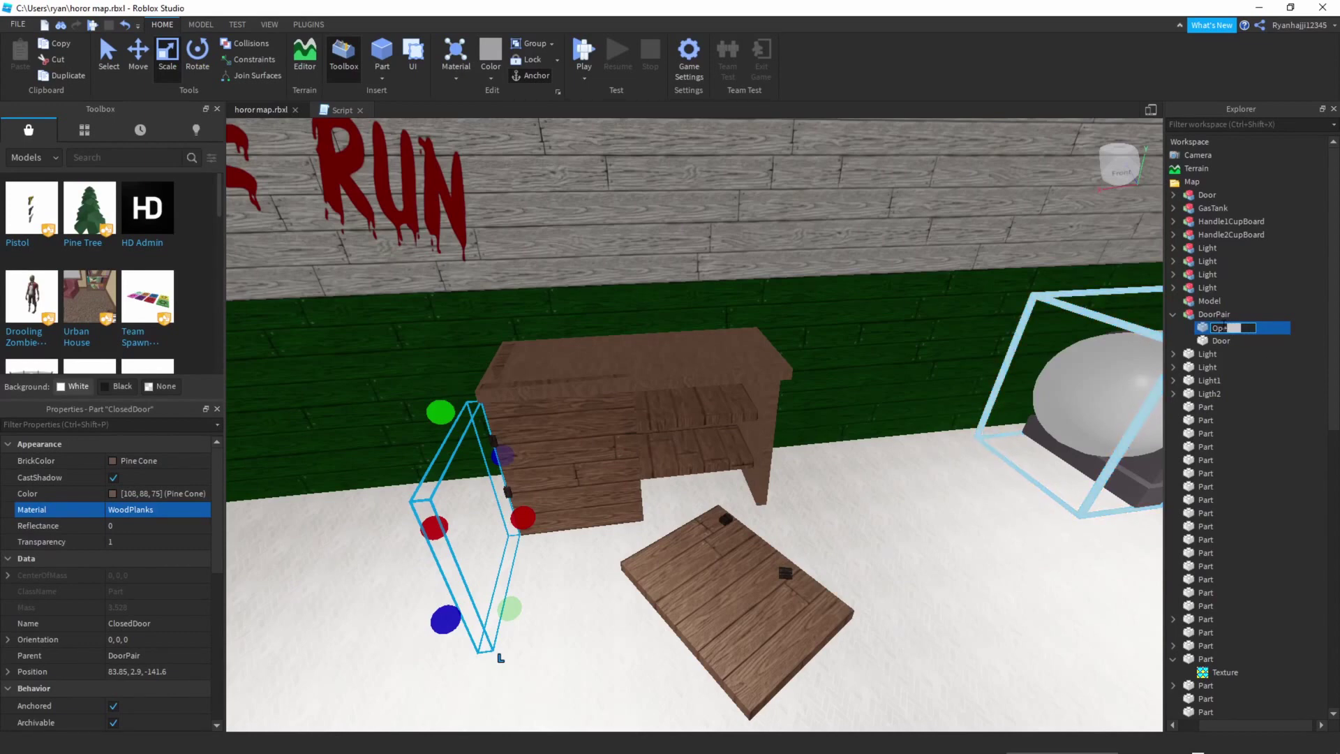
pyautogui.write('OpenedDo')
pyautogui.press('Return')
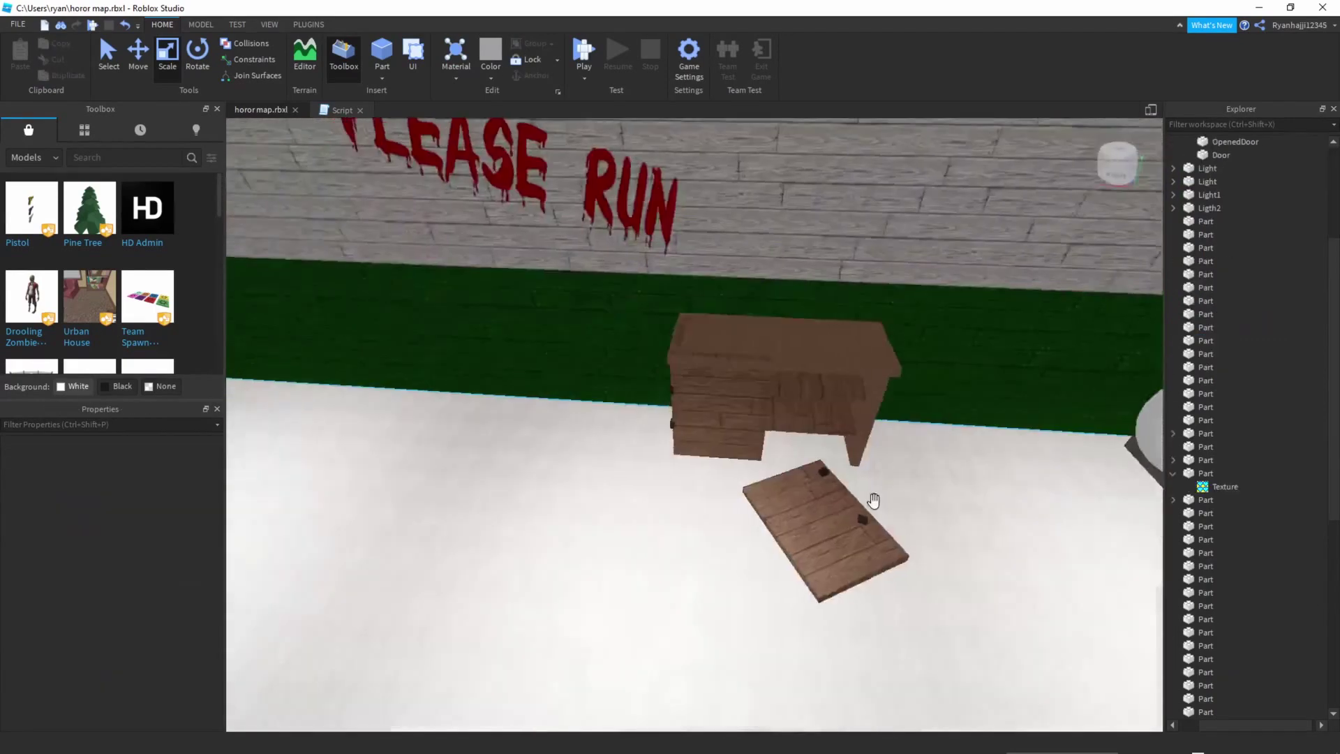
# Insert a new Script into the Door part inside the DoorPair model
pyautogui.scroll(3, 874, 499)
pyautogui.scroll(-4, 873, 500)
pyautogui.click(757, 498)
pyautogui.press('f')
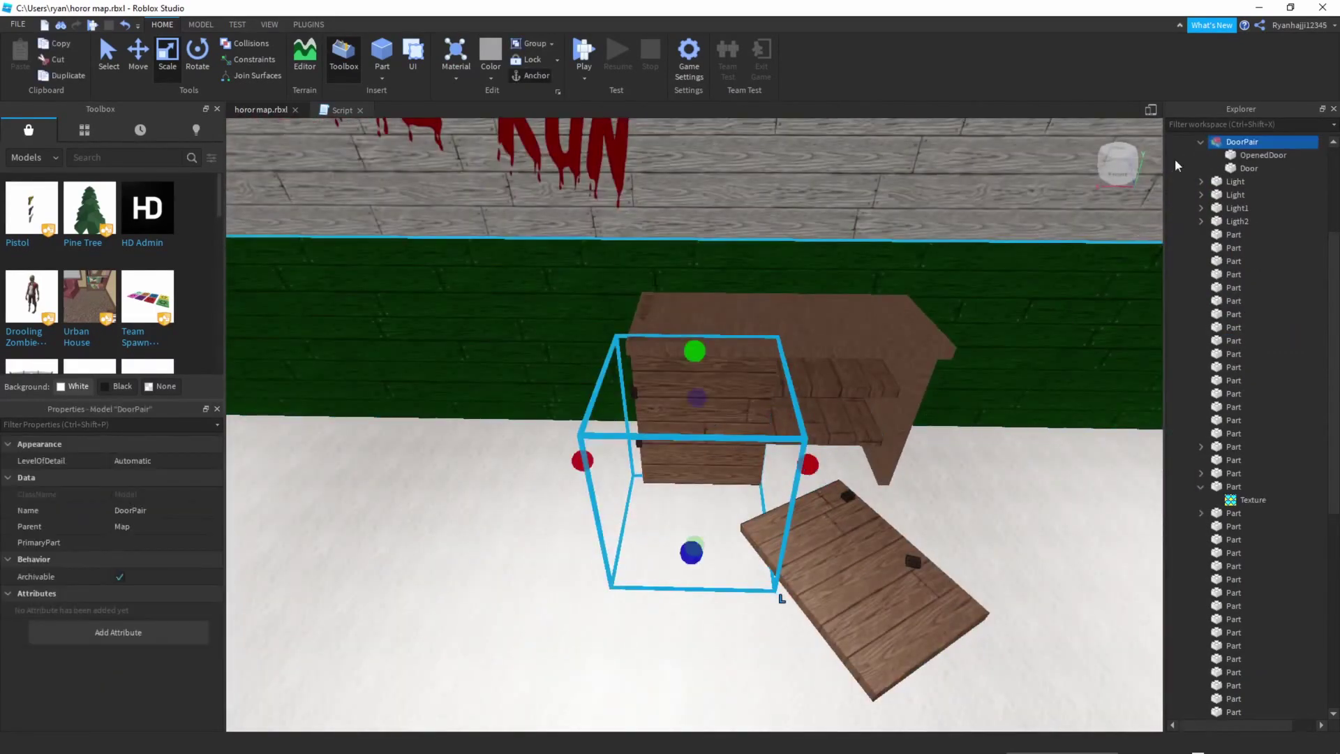
pyautogui.scroll(2, 1220, 447)
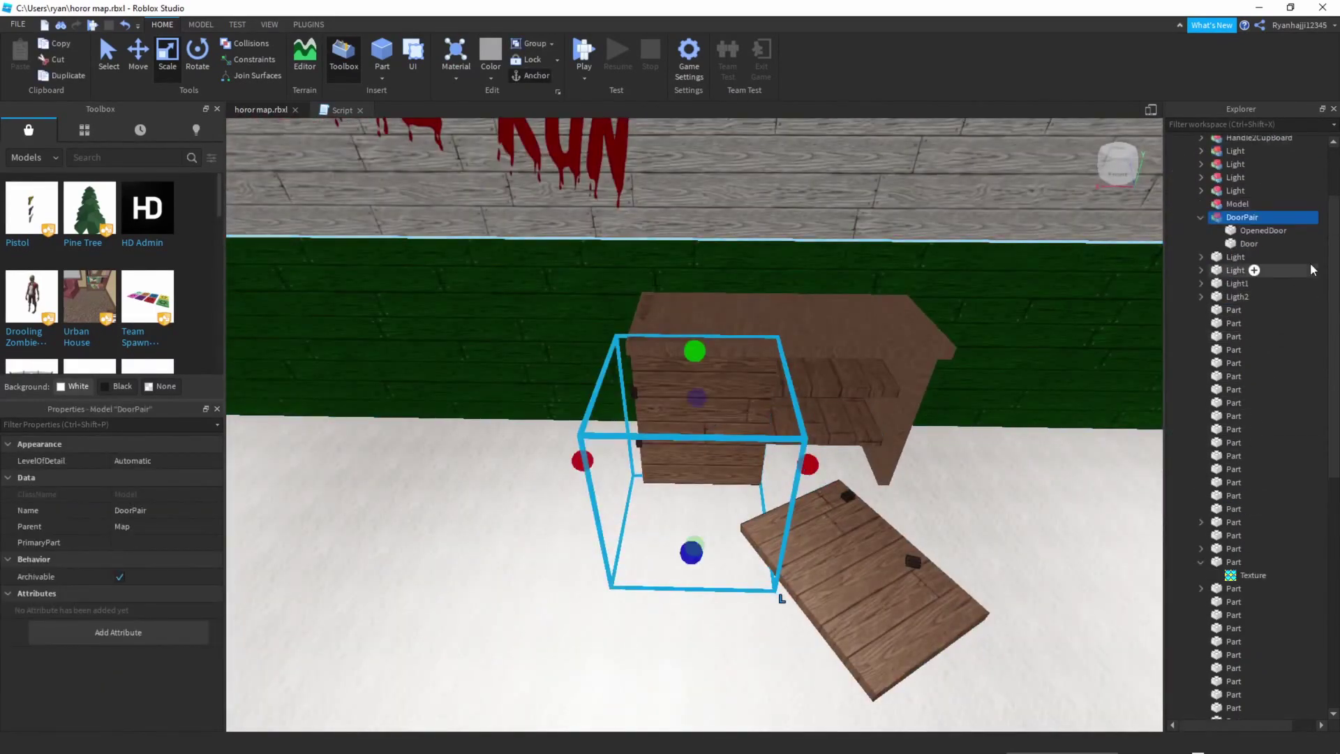
pyautogui.click(1242, 244)
pyautogui.click(1268, 243)
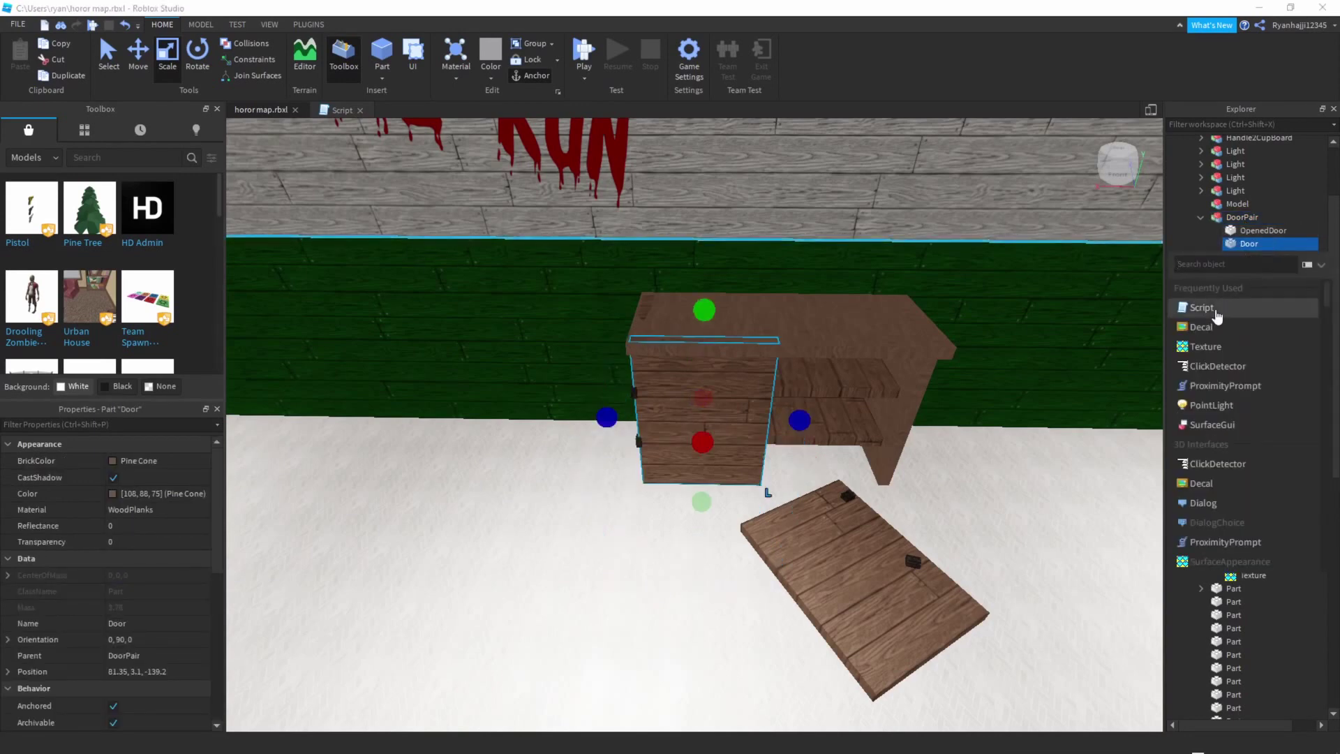
pyautogui.click(1201, 308)
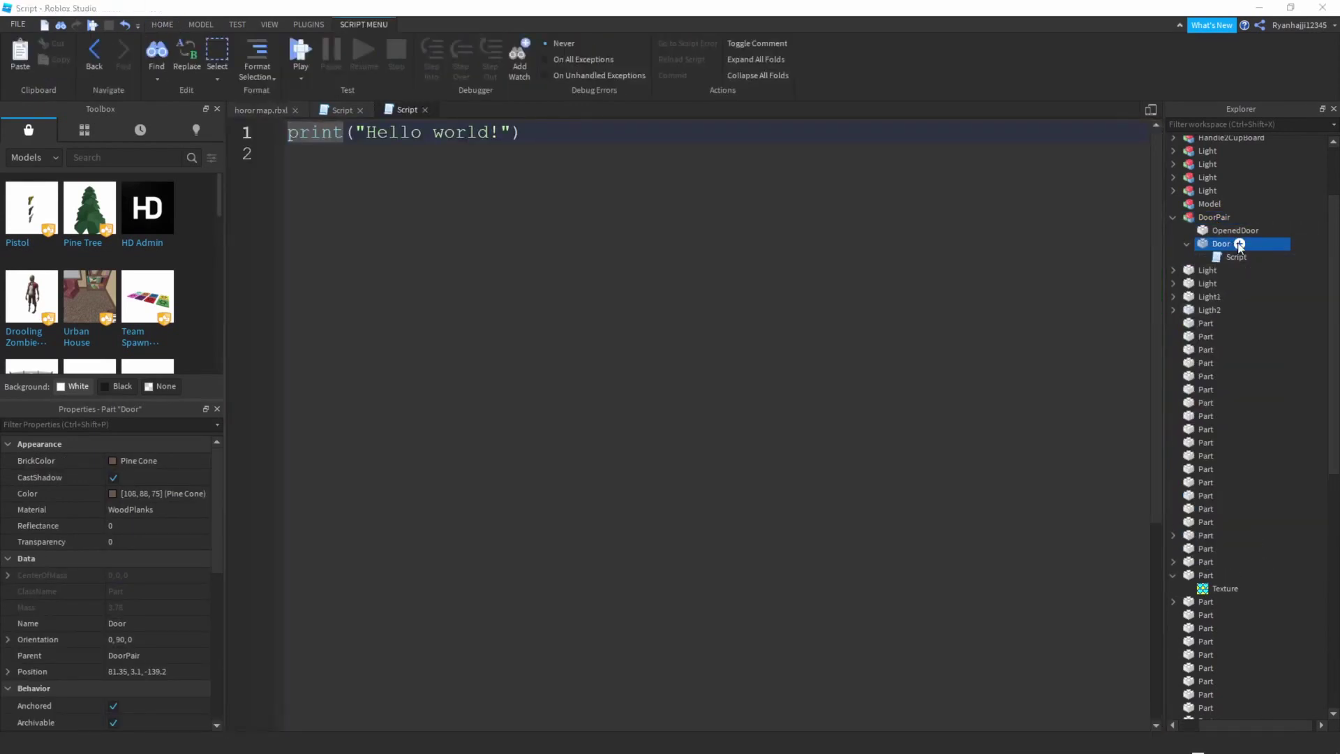
# Add a ProximityPrompt to the Door part, alongside its script
pyautogui.click(1239, 243)
pyautogui.scroll(-3, 1225, 464)
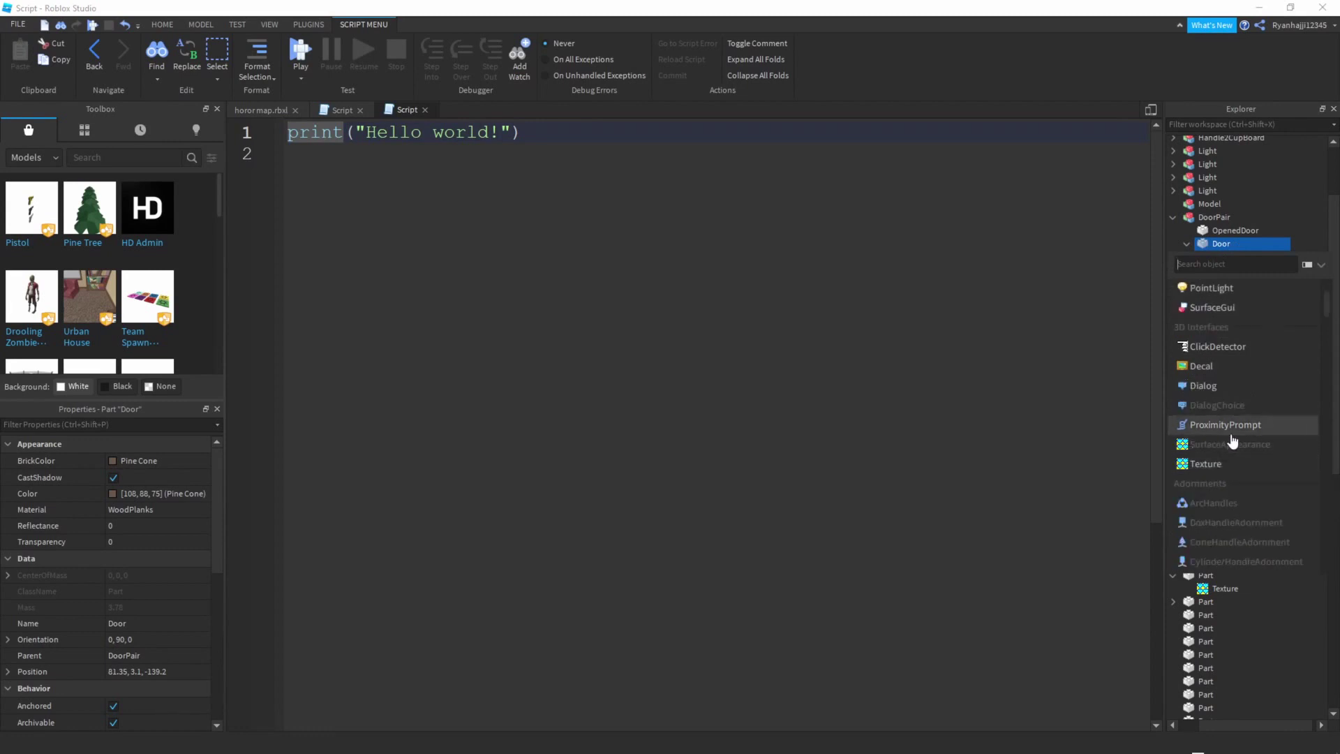
pyautogui.click(1225, 425)
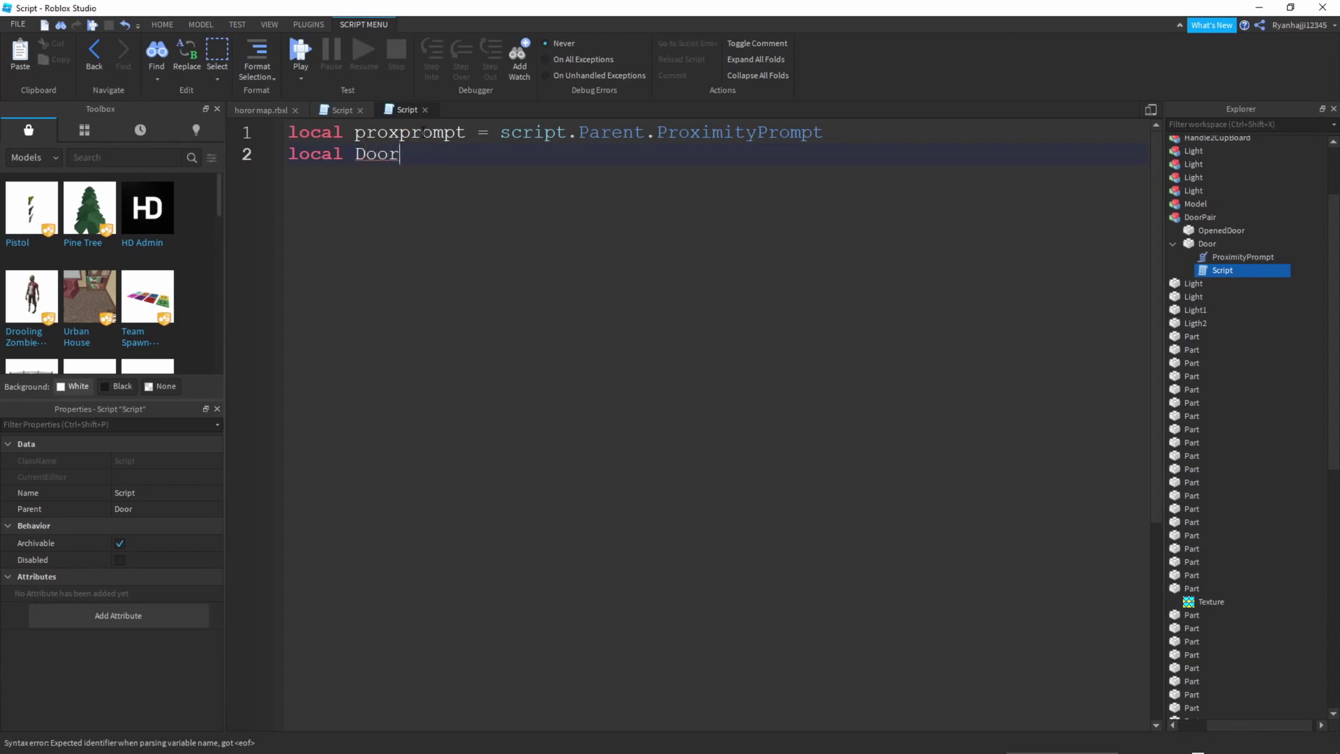
# Assign script.Parent to the local Door variable and start a new line below it
pyautogui.write('= script')
pyautogui.write('.sp')
pyautogui.press('BackSpace')
pyautogui.press('BackSpace')
pyautogui.write('Pa')
pyautogui.press('Tab')
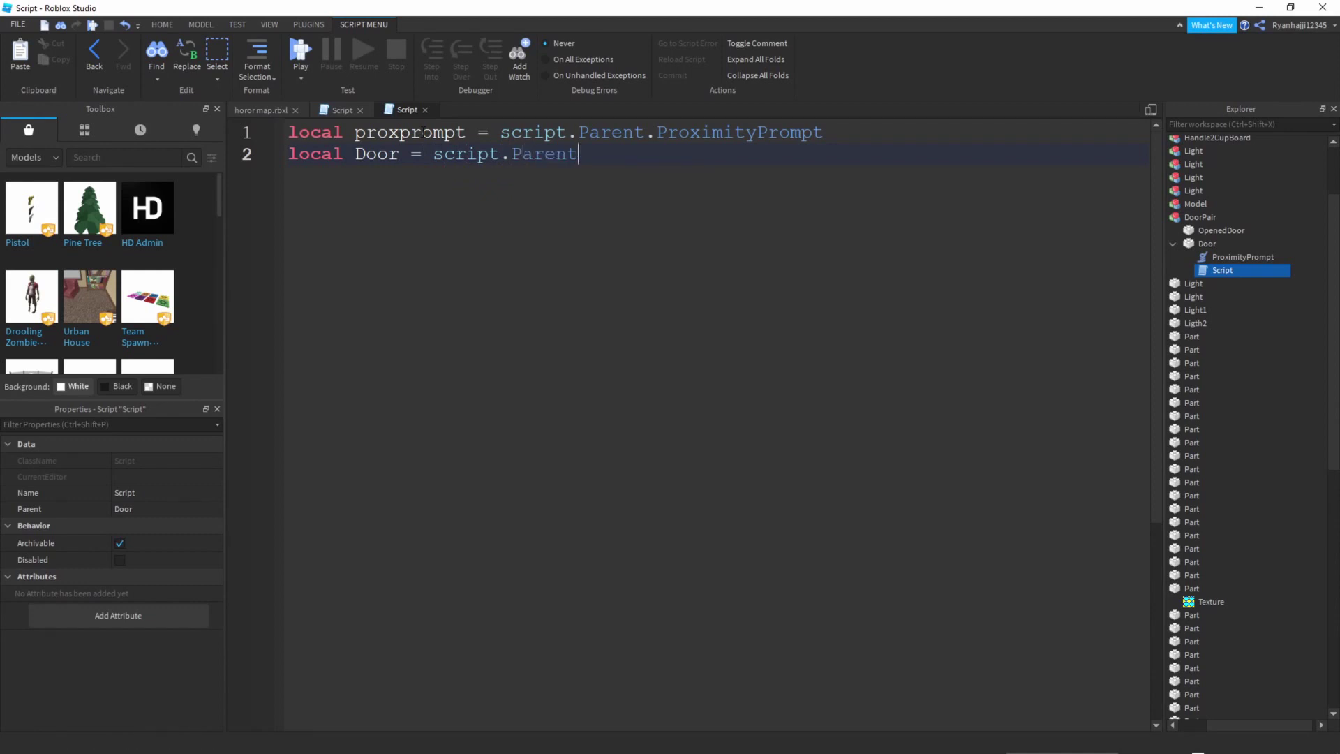
pyautogui.press('Up')
pyautogui.press('Return')
pyautogui.press('BackSpace')
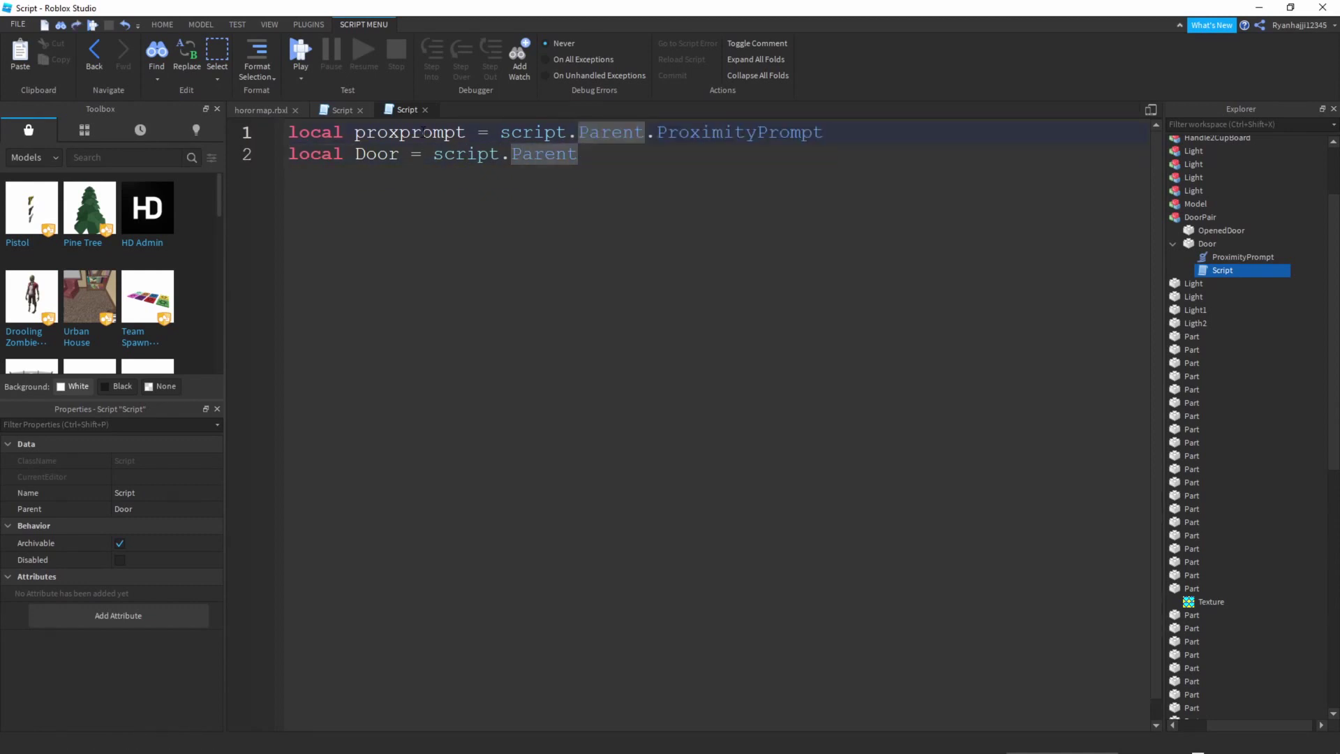
pyautogui.press('Down')
pyautogui.press('Return')
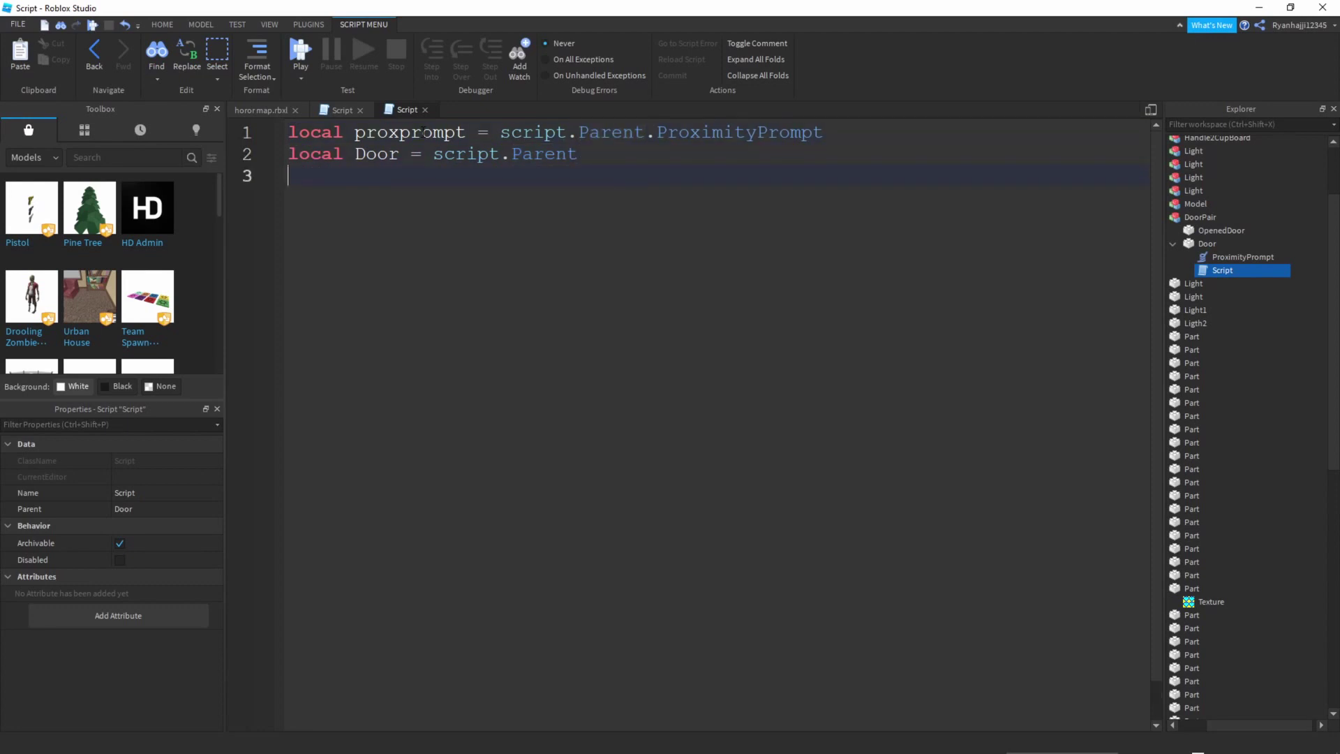
pyautogui.write('l')
pyautogui.press('BackSpace')
pyautogui.write('lcoal')
pyautogui.press('BackSpace')
pyautogui.press('BackSpace')
pyautogui.press('BackSpace')
pyautogui.press('BackSpace')
pyautogui.press('BackSpace')
# Declare a local variable named OpenedDoor on line 3 of the script
pyautogui.write('local OpenedD')
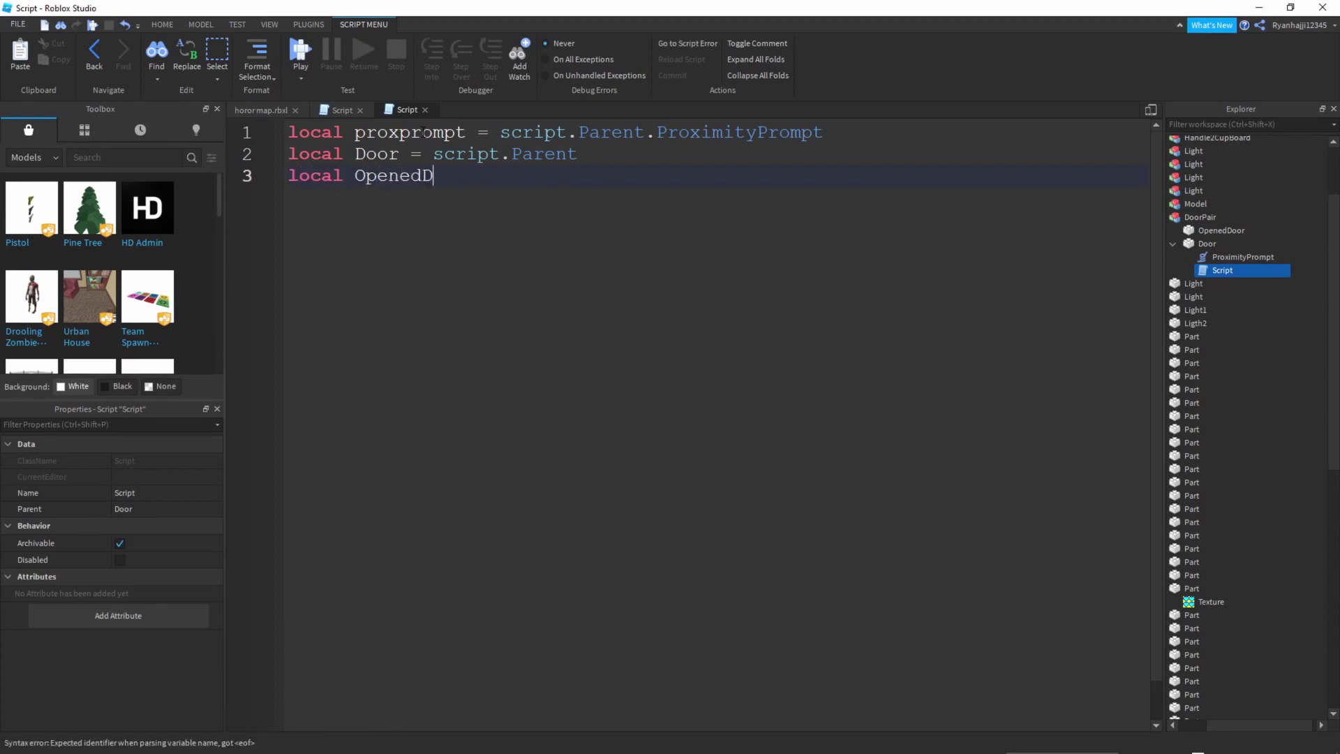
pyautogui.press('BackSpace')
pyautogui.write('Door=')
pyautogui.press('BackSpace')
pyautogui.write('-')
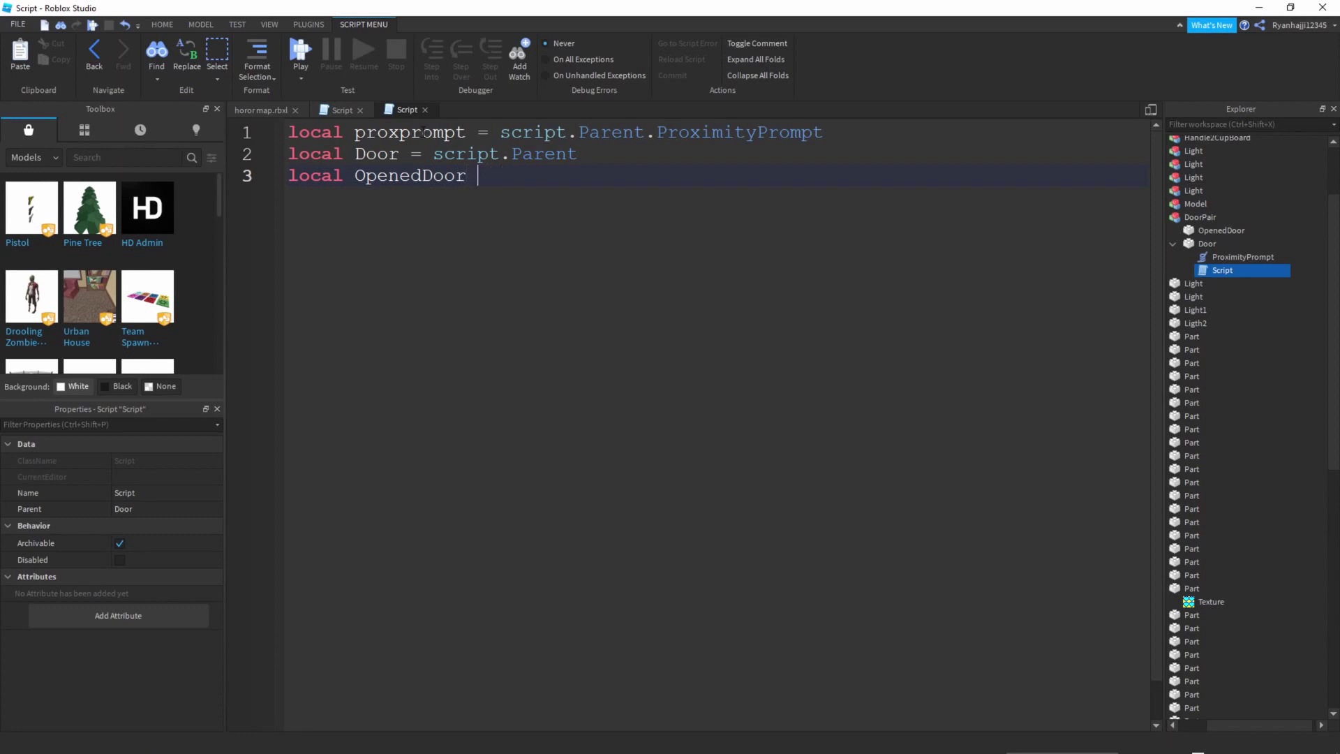
# Assign script.Parent.Parent.OpenedDoor to the OpenedDoor variable
pyautogui.write('= s')
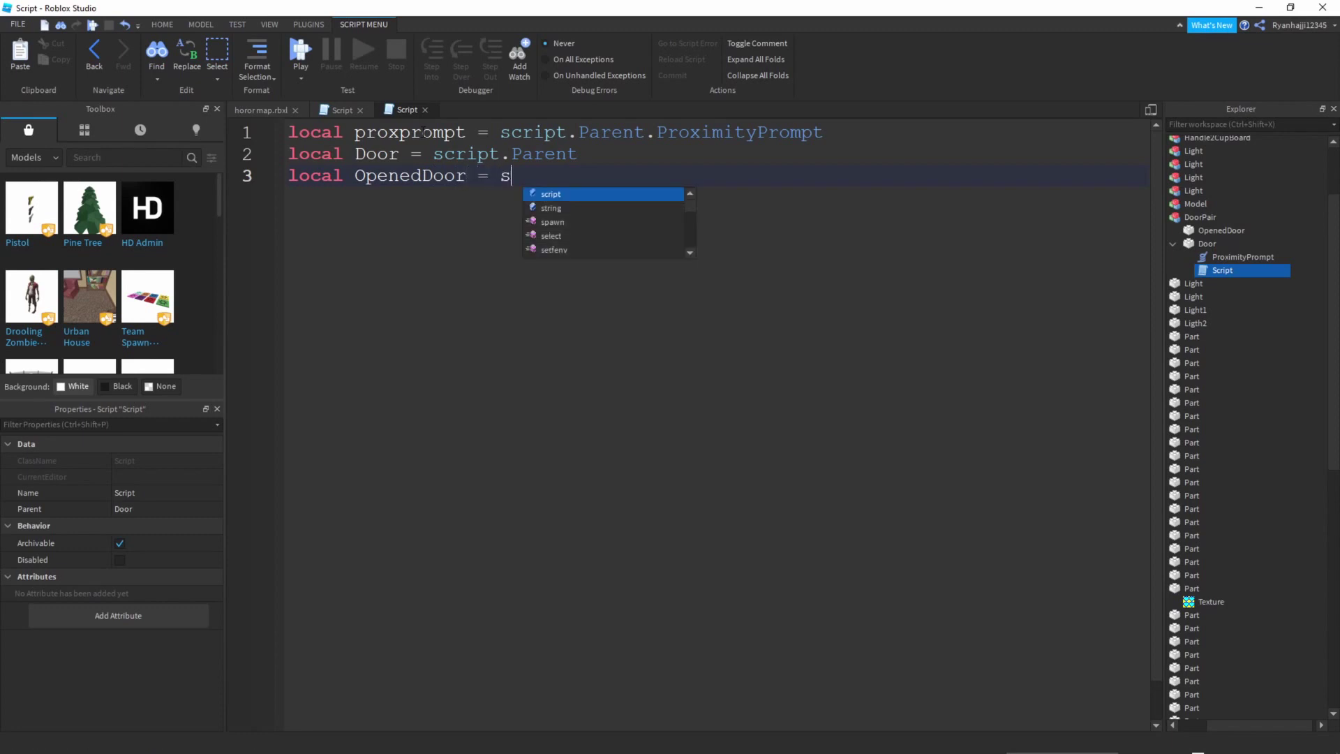
pyautogui.write('cript.Parent')
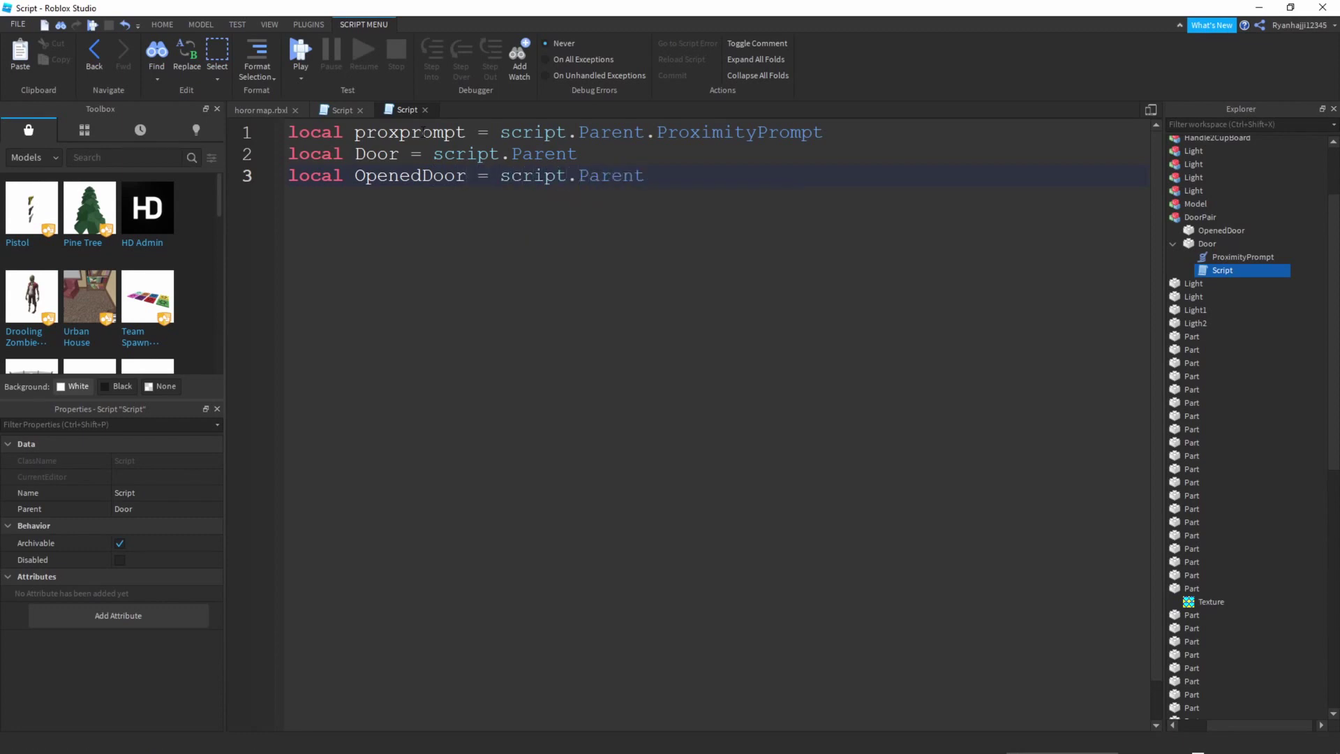
pyautogui.doubleClick(38, 507)
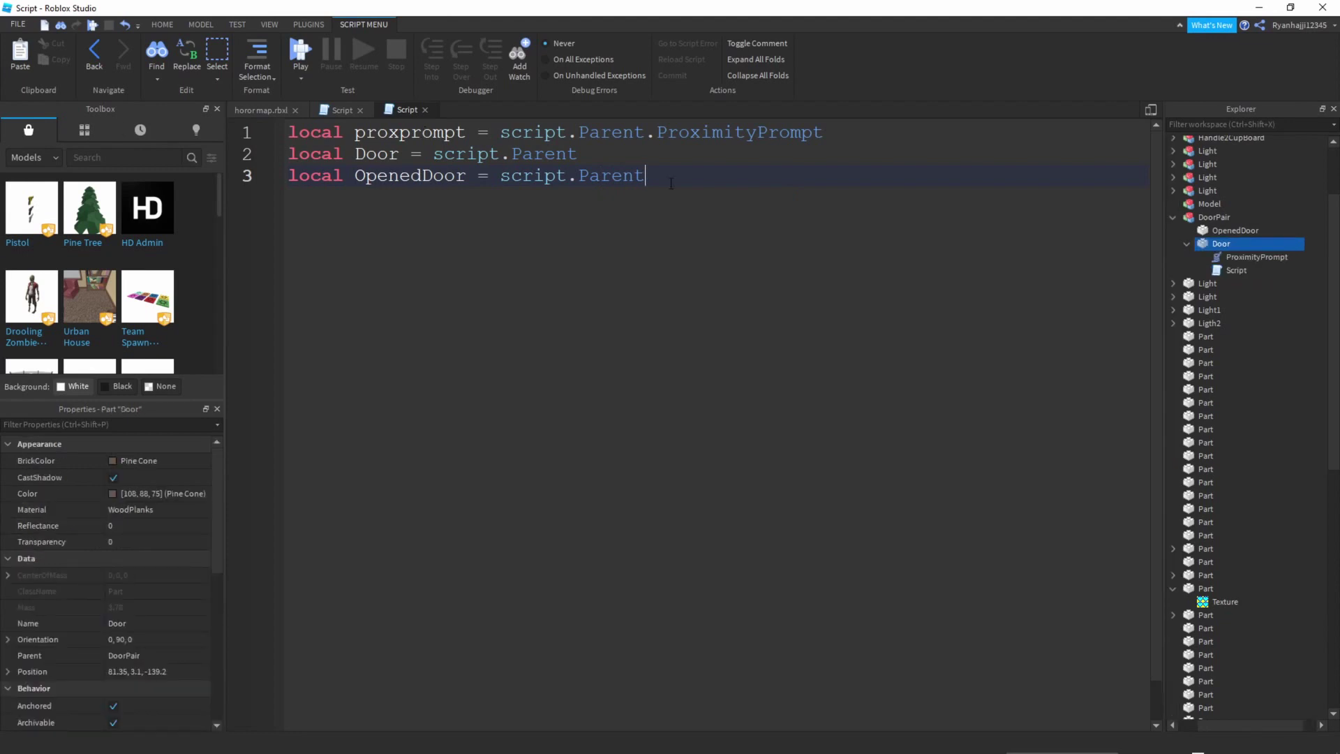
pyautogui.write('.Parent')
pyautogui.write('.OPe#')
pyautogui.press('BackSpace')
pyautogui.press('BackSpace')
pyautogui.press('BackSpace')
pyautogui.write('pe')
pyautogui.press('BackSpace')
pyautogui.press('BackSpace')
pyautogui.write('pe')
pyautogui.press('Tab')
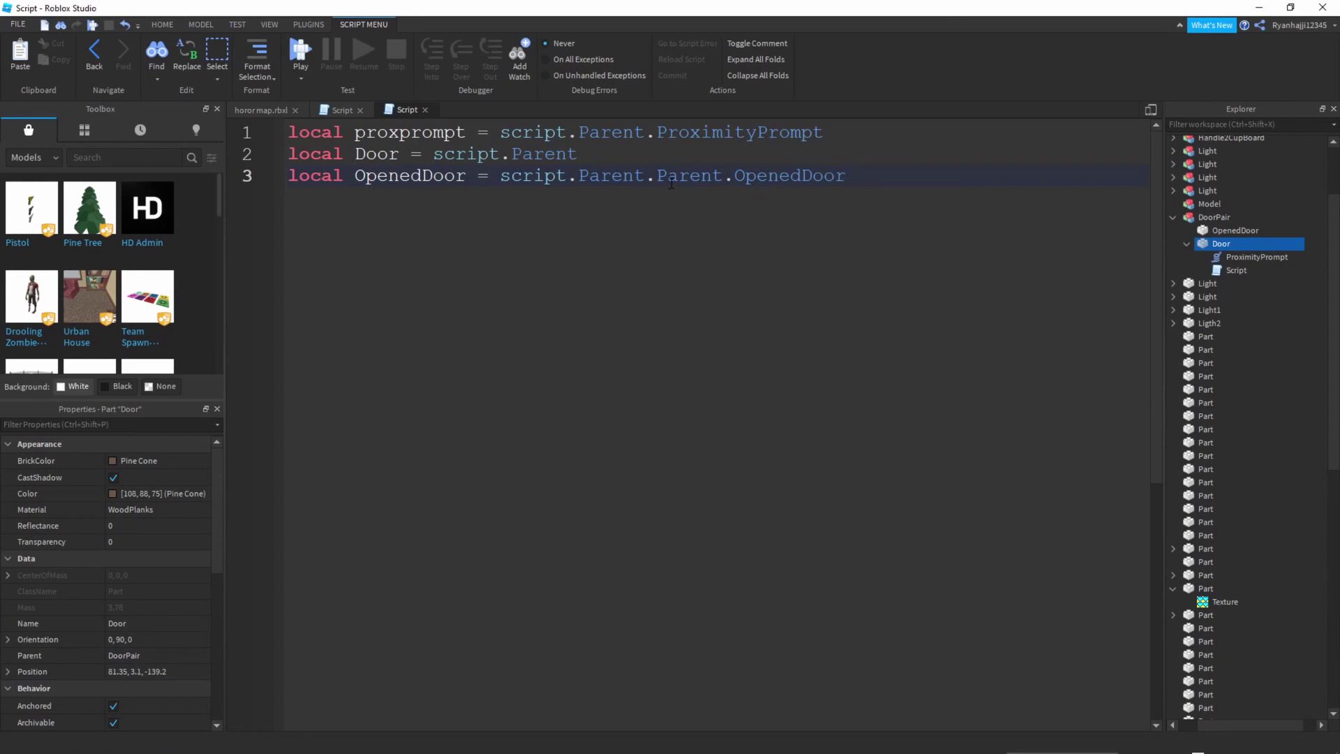
# Leave a blank line below the variables and reference the proximity prompt's event as proxprompt.Triggered: on line 5
pyautogui.press('Return')
pyautogui.press('Return')
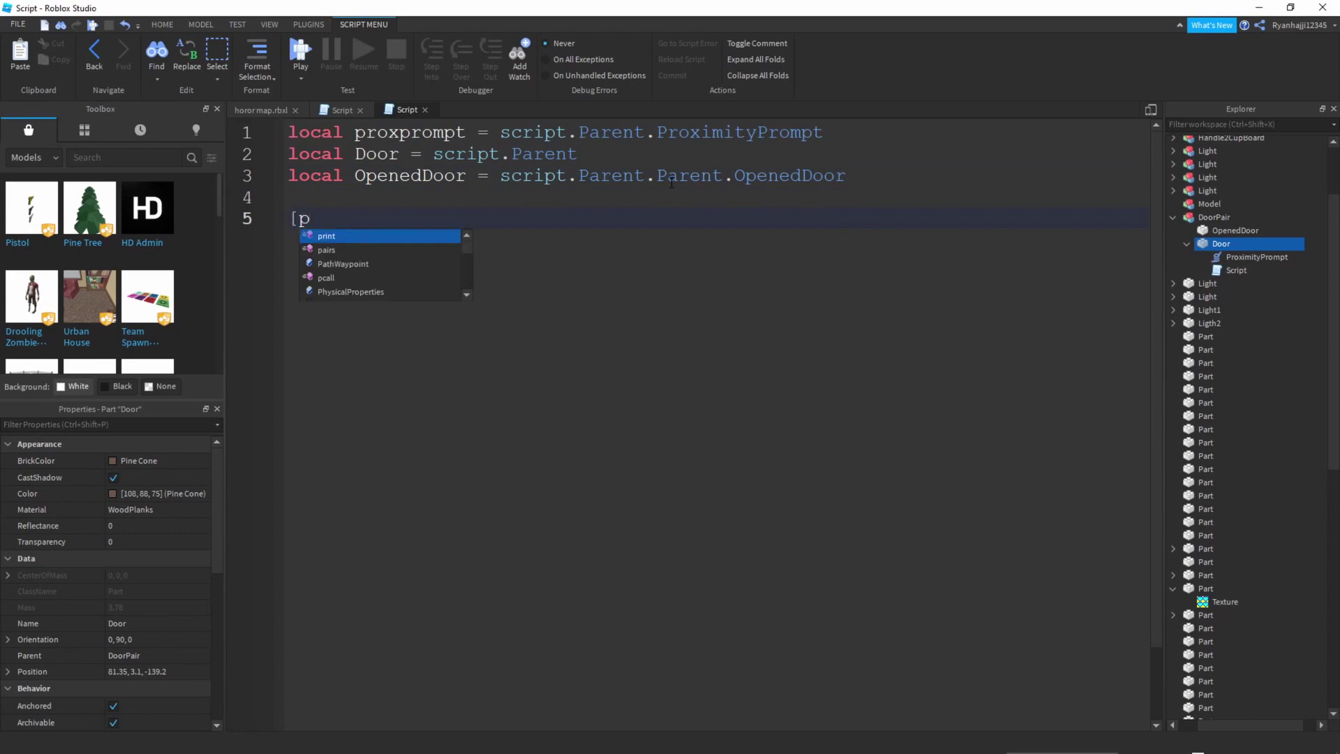
pyautogui.write('p')
pyautogui.press('BackSpace')
pyautogui.write('proxprompt')
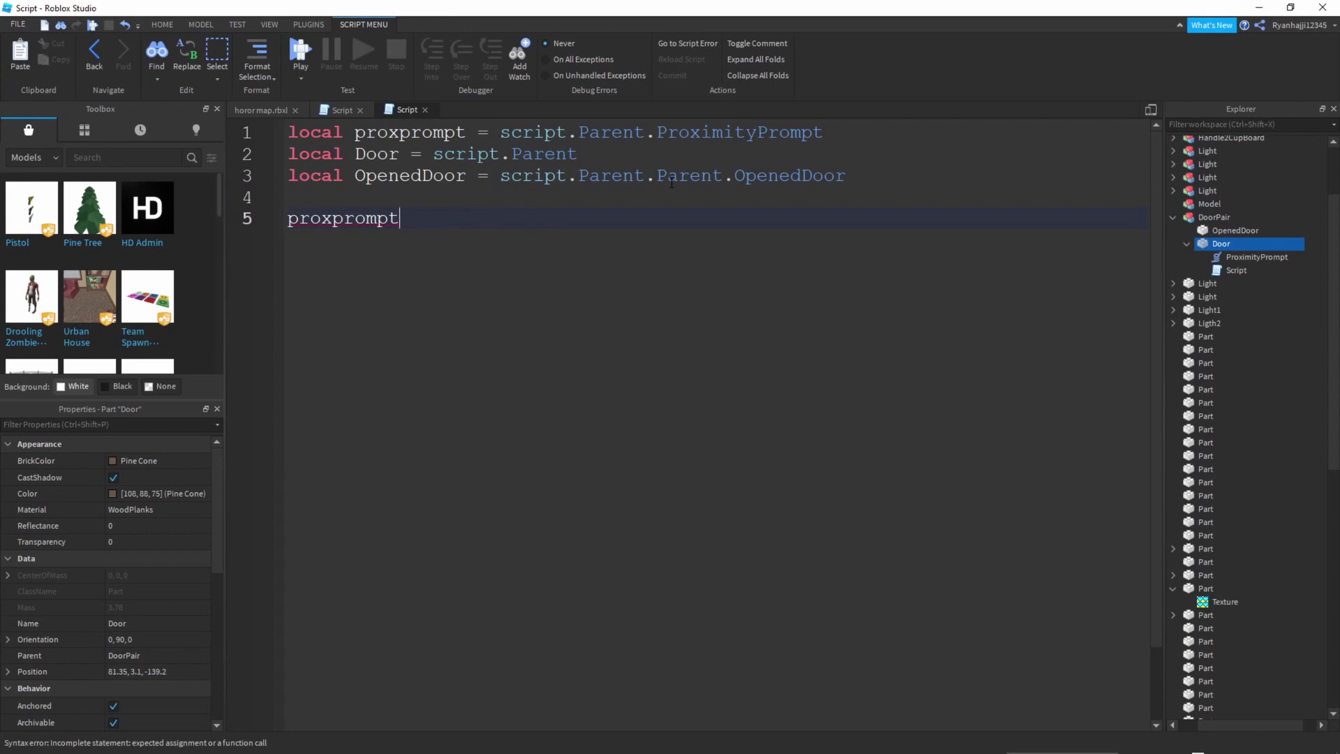
pyautogui.write(' T')
pyautogui.press('BackSpace')
pyautogui.press('BackSpace')
pyautogui.write('>')
pyautogui.press('BackSpace')
pyautogui.write('.Tr#Triggered')
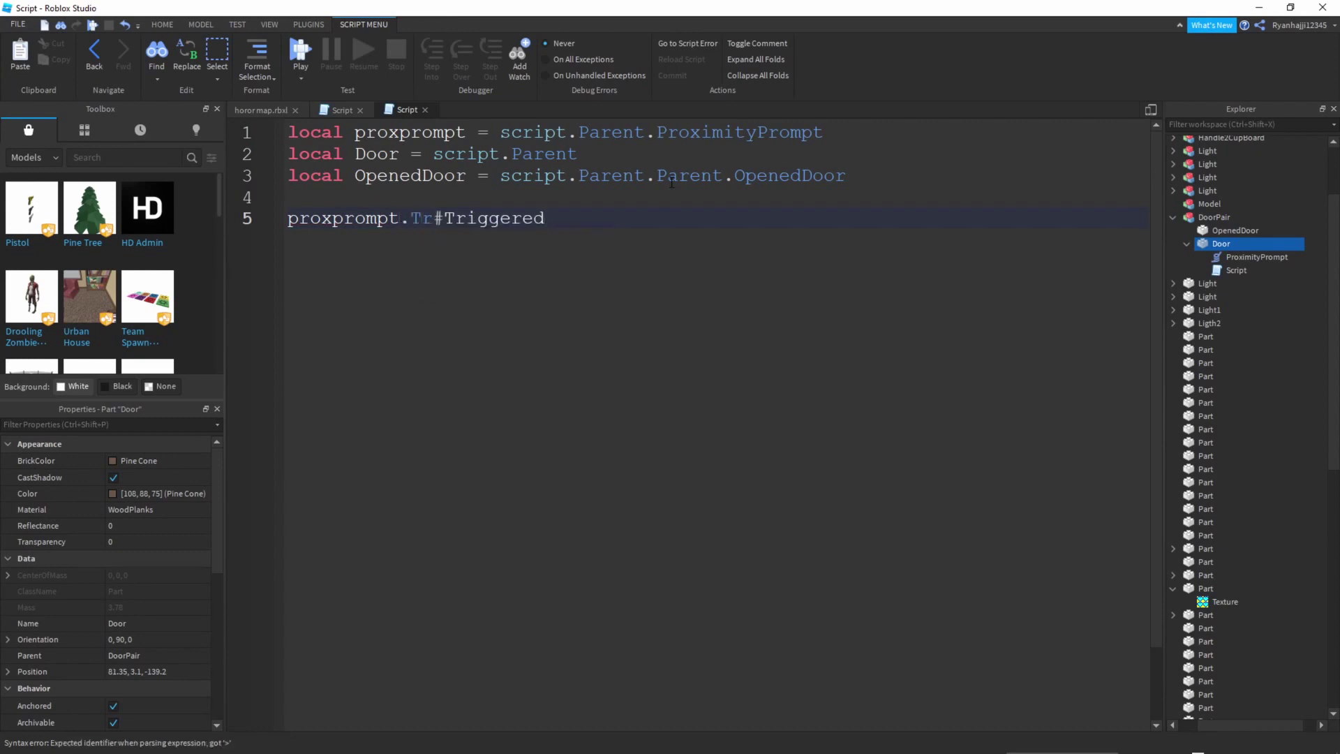
pyautogui.press('BackSpace')
pyautogui.press('BackSpace')
pyautogui.press('BackSpace')
pyautogui.press('BackSpace')
pyautogui.press('BackSpace')
pyautogui.press('BackSpace')
pyautogui.press('BackSpace')
pyautogui.press('BackSpace')
pyautogui.press('BackSpace')
pyautogui.press('BackSpace')
pyautogui.press('BackSpace')
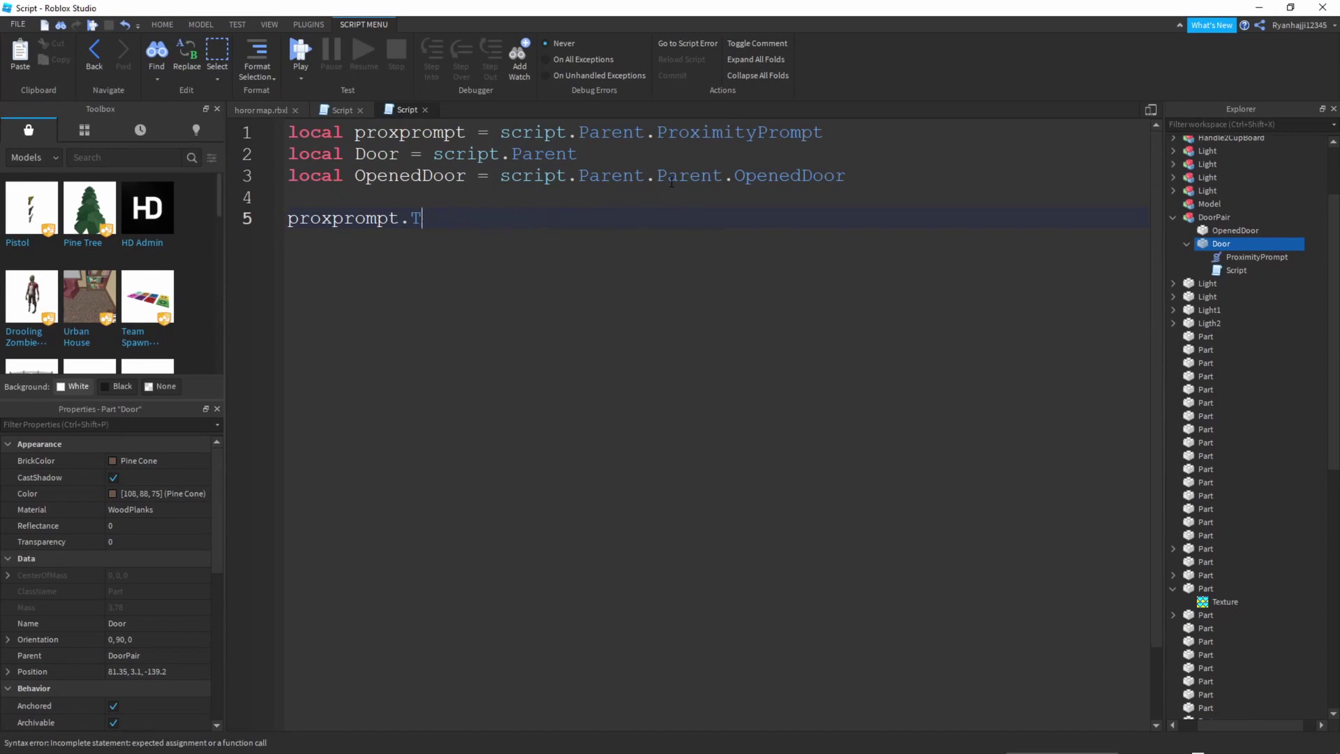
pyautogui.write('riggered:')
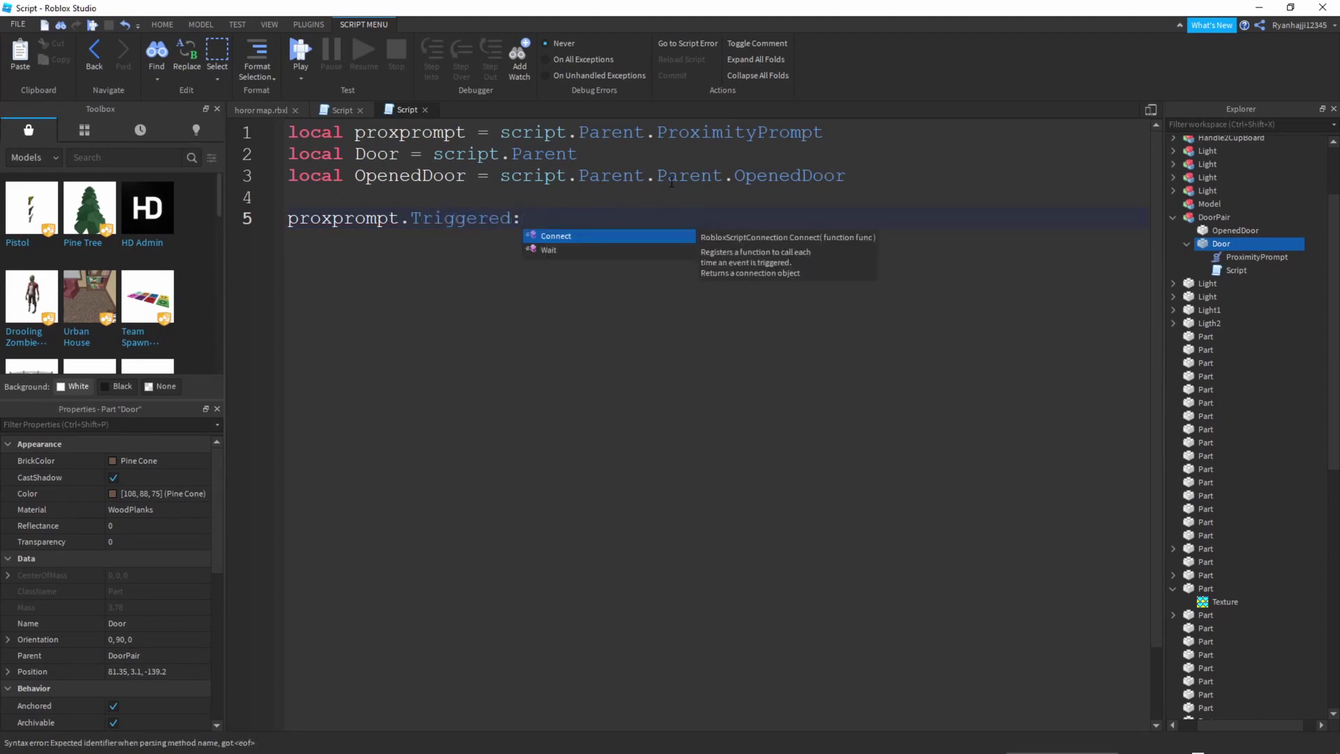
# Connect an anonymous function without parameters to the Triggered event and open its body
pyautogui.press('Tab')
pyautogui.write('(function')
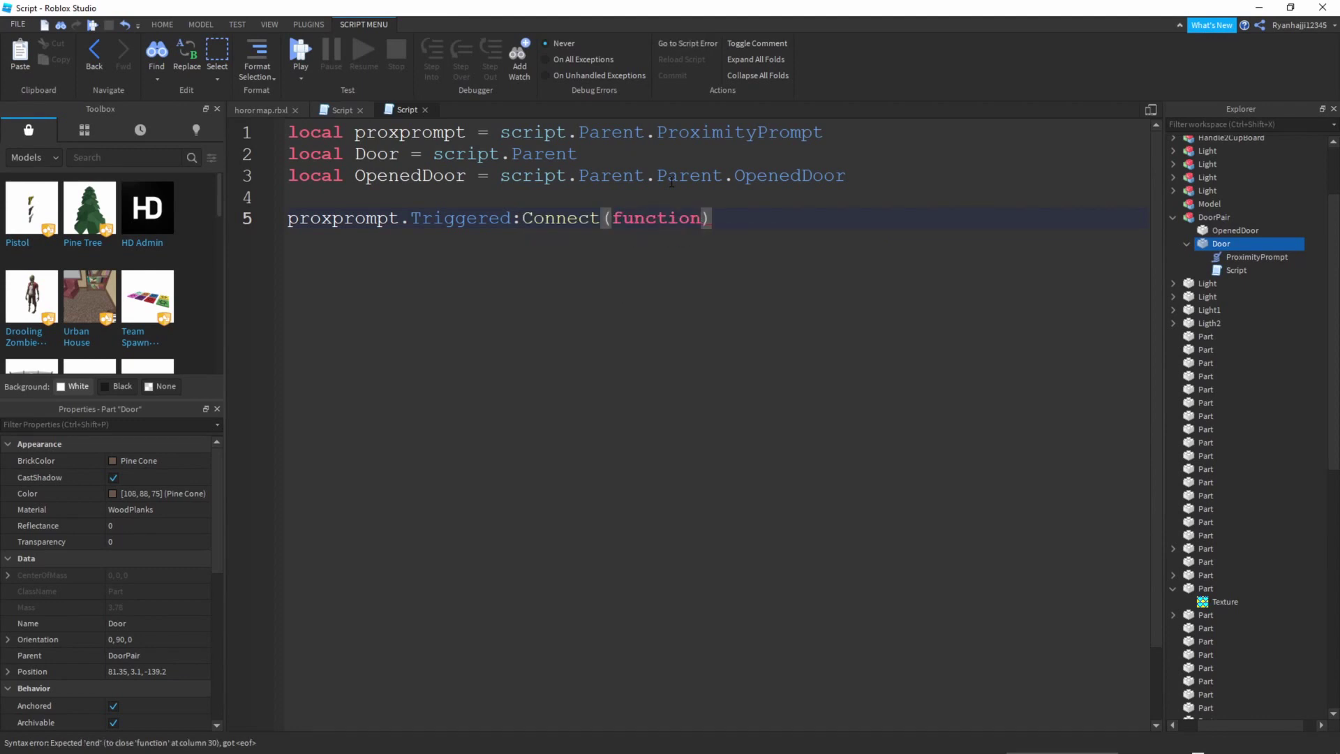
pyautogui.write('()')
pyautogui.press('Return')
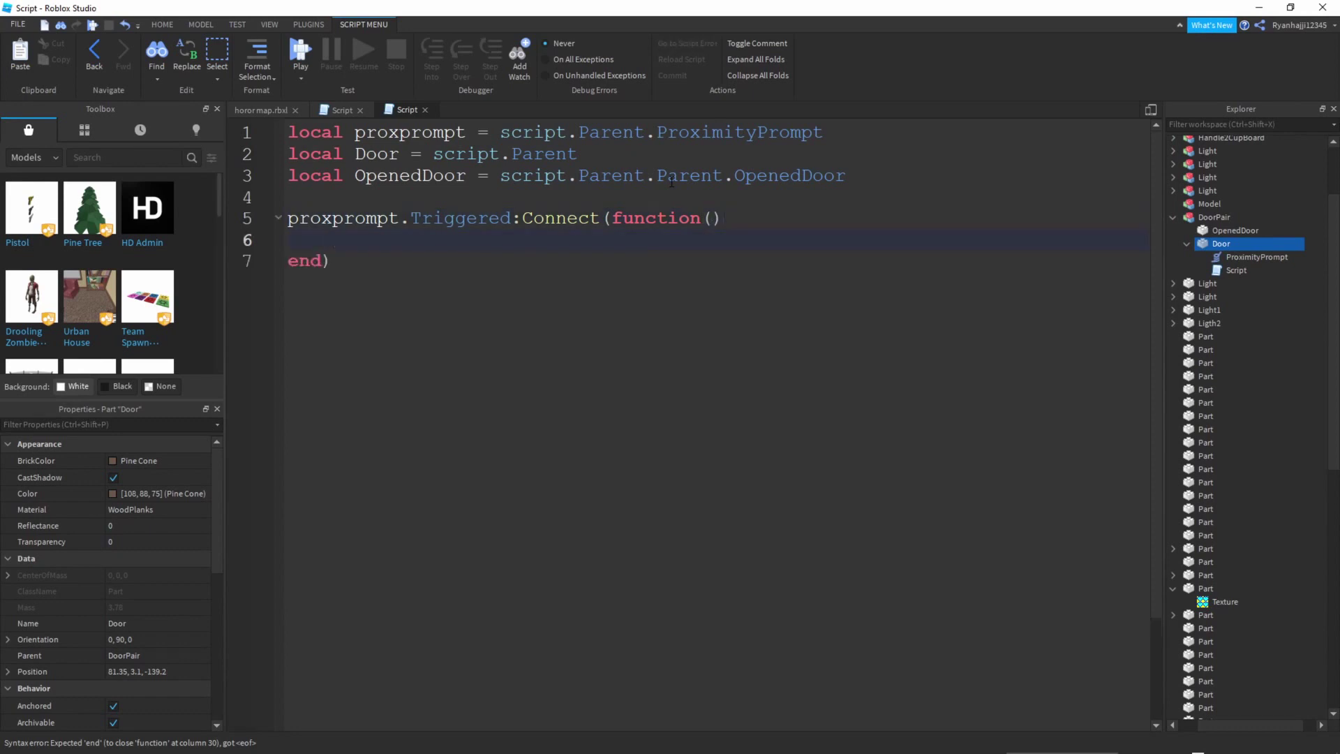
# Inside the Triggered function, add the line Door.Transparency = 1
pyautogui.write('door')
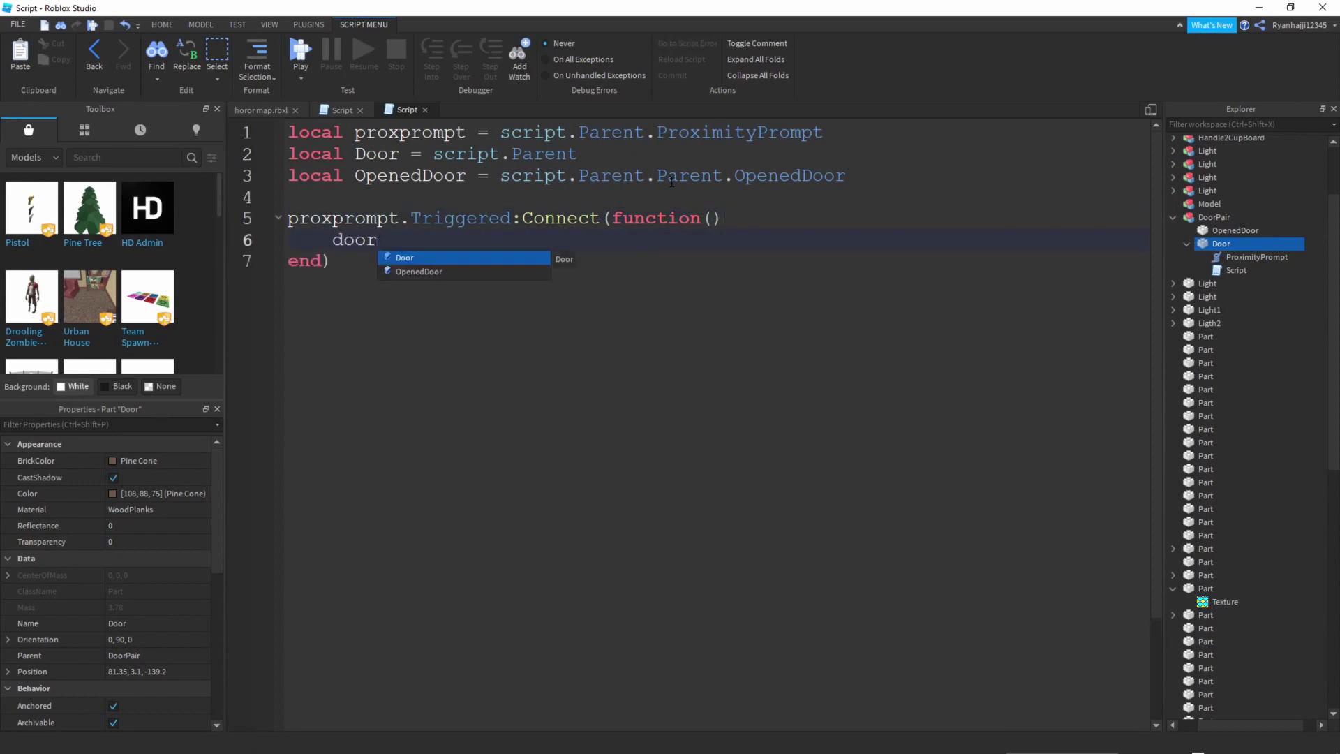
pyautogui.press('Tab')
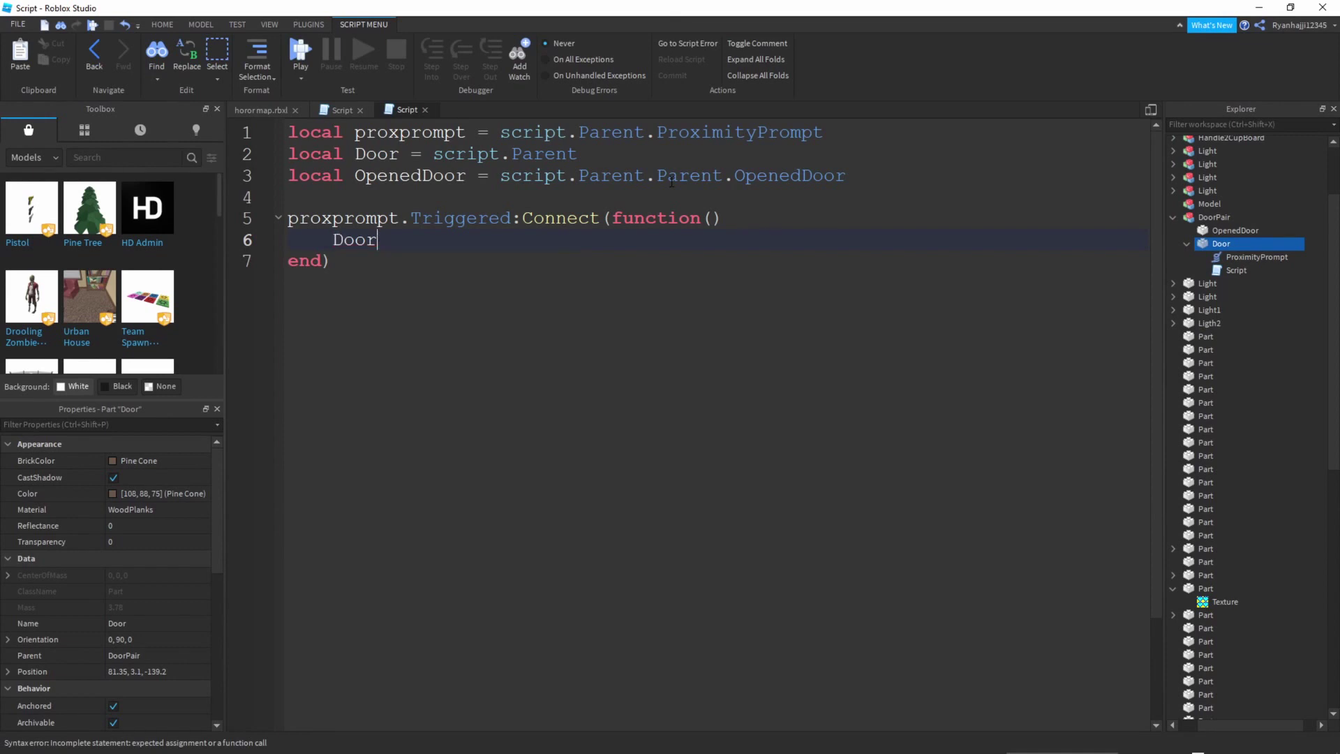
pyautogui.write('Tra')
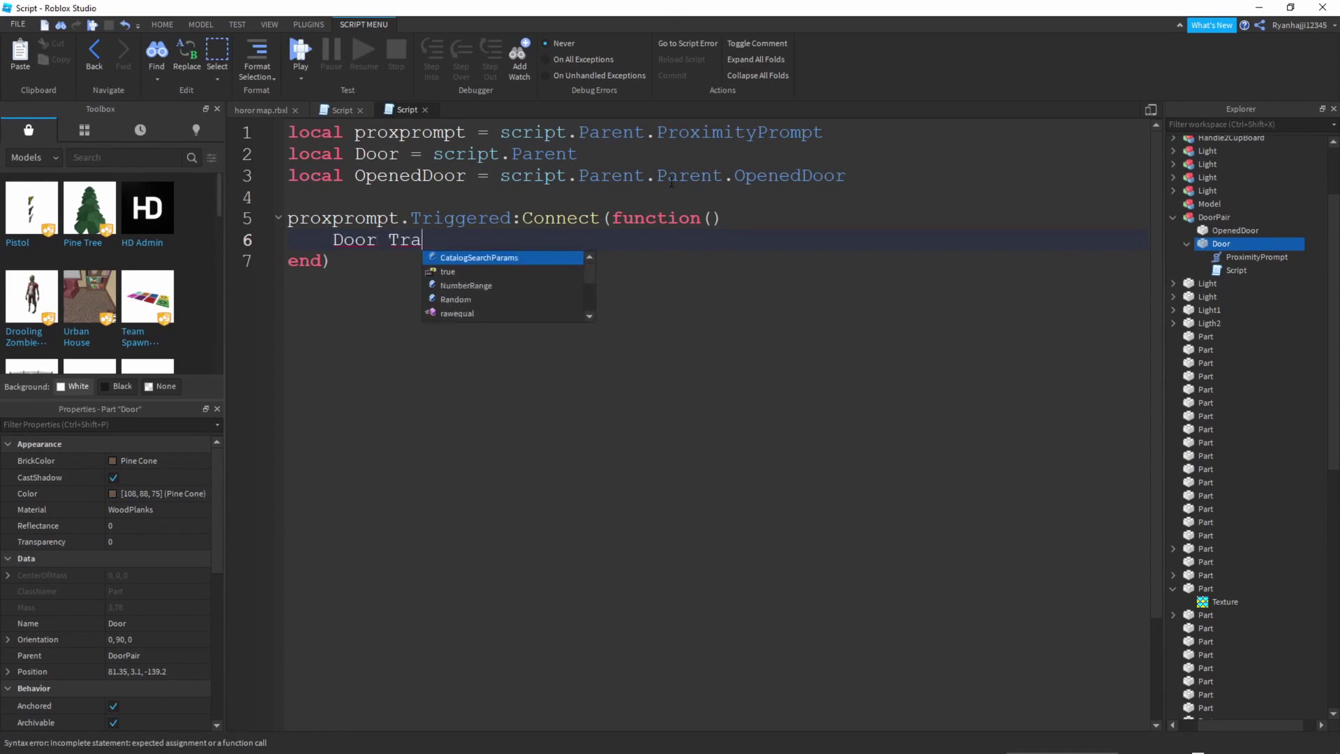
pyautogui.press('BackSpace')
pyautogui.press('BackSpace')
pyautogui.press('BackSpace')
pyautogui.press('BackSpace')
pyautogui.press('BackSpace')
pyautogui.write('r.Tr')
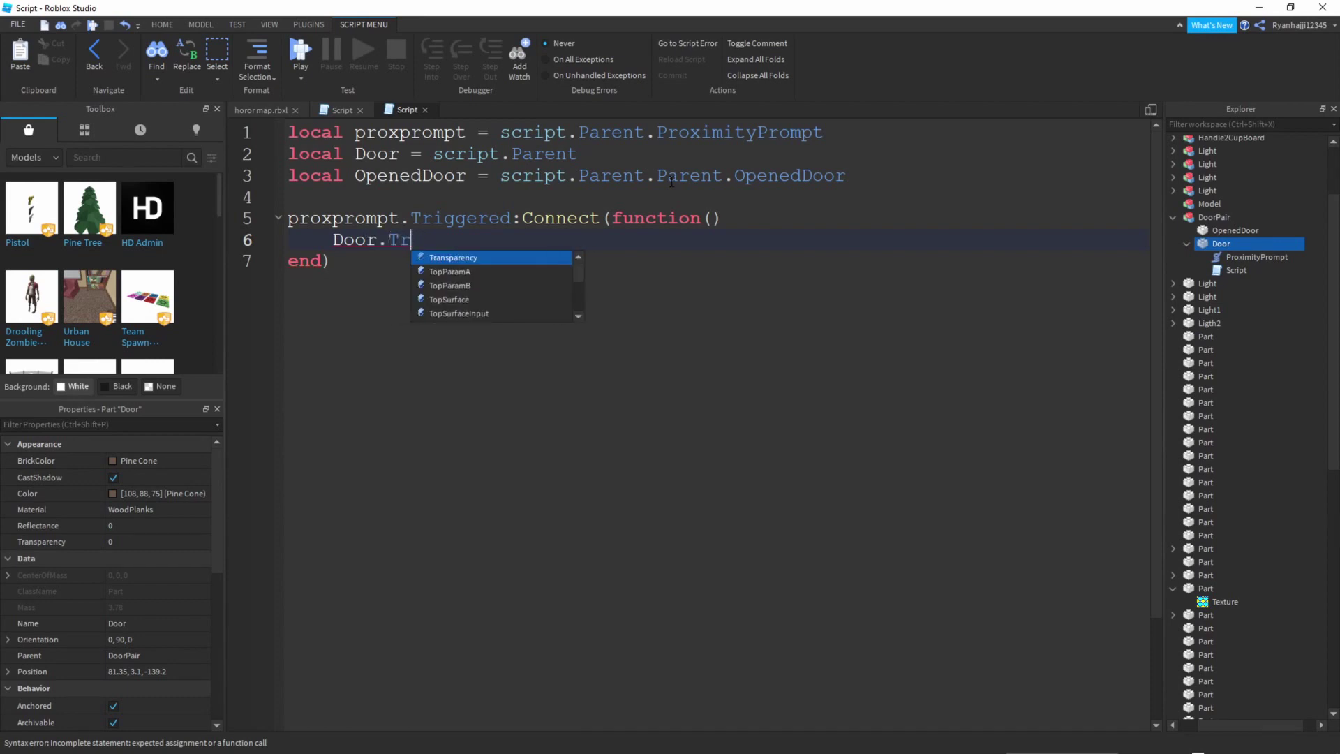
pyautogui.press('Tab')
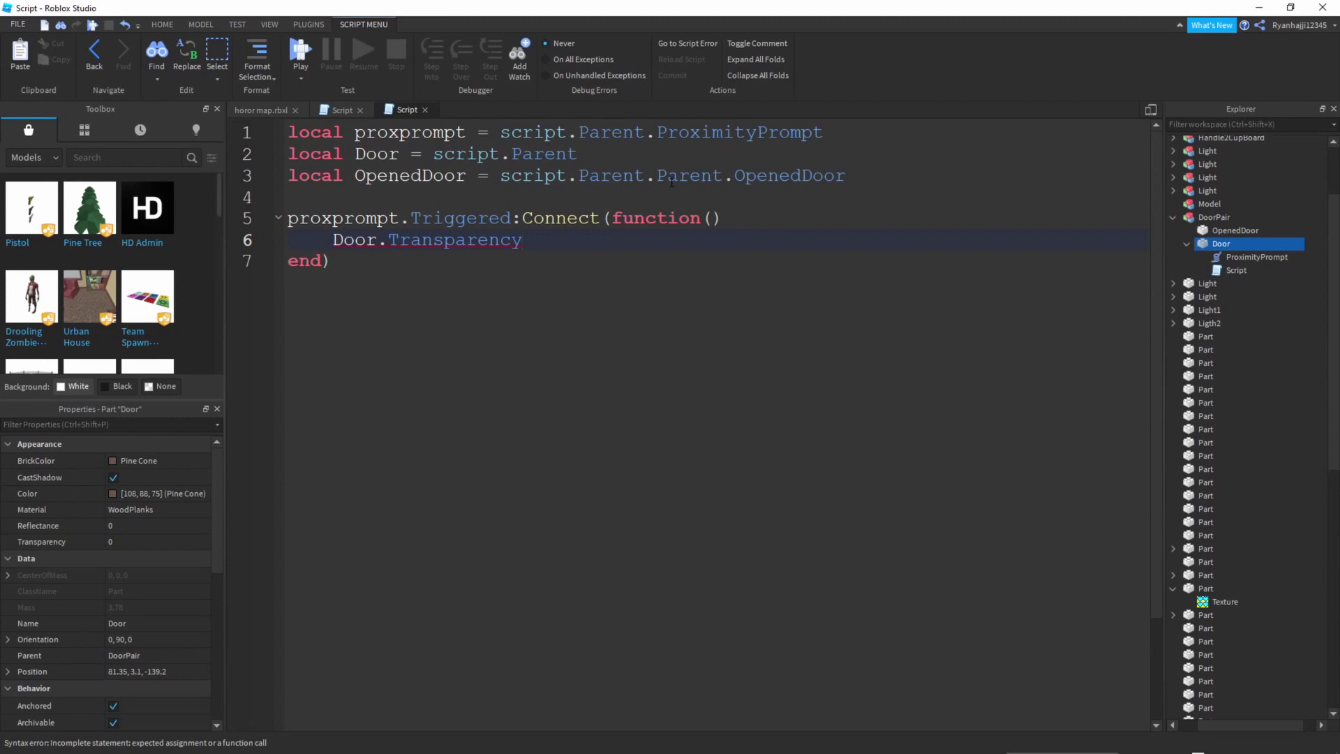
pyautogui.write('= 1')
pyautogui.press('Return')
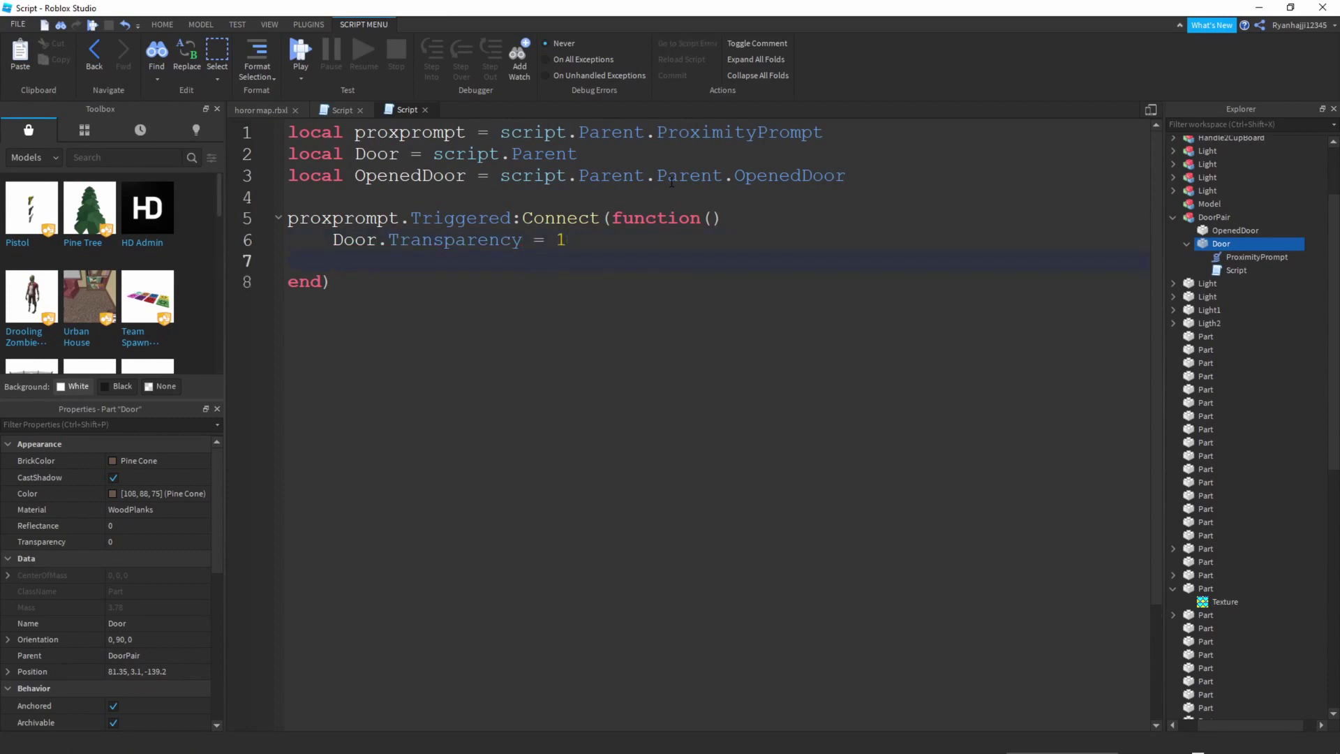
pyautogui.write('door.CanCp')
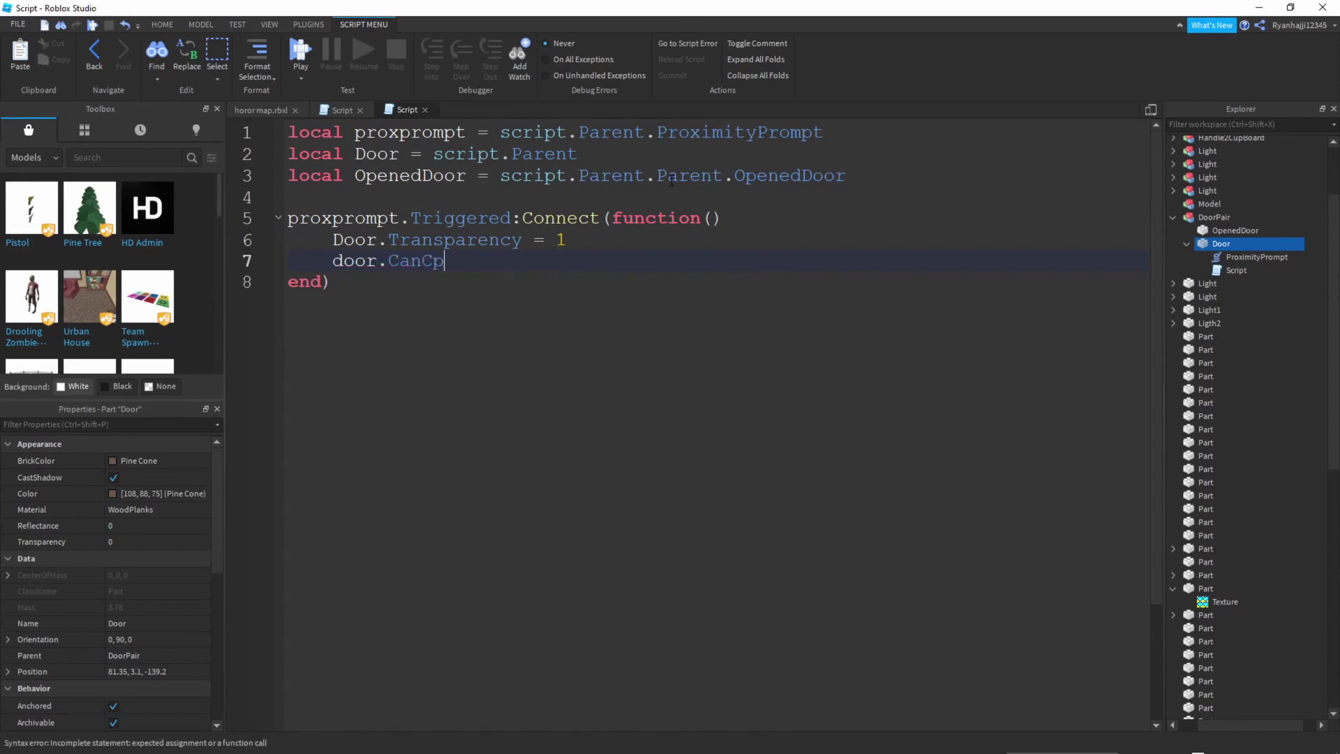
pyautogui.press('BackSpace')
pyautogui.press('BackSpace')
pyautogui.press('BackSpace')
pyautogui.press('BackSpace')
pyautogui.press('BackSpace')
pyautogui.press('BackSpace')
pyautogui.press('BackSpace')
pyautogui.press('BackSpace')
pyautogui.press('BackSpace')
pyautogui.press('BackSpace')
# Below the Door transparency line, add Door.CanCollide = false to the function
pyautogui.write('Door.D')
pyautogui.press('BackSpace')
pyautogui.write('c')
pyautogui.press('Down')
pyautogui.press('Tab')
pyautogui.write('= fa')
pyautogui.press('BackSpace')
pyautogui.press('BackSpace')
pyautogui.write('fa')
pyautogui.press('Tab')
pyautogui.press('Return')
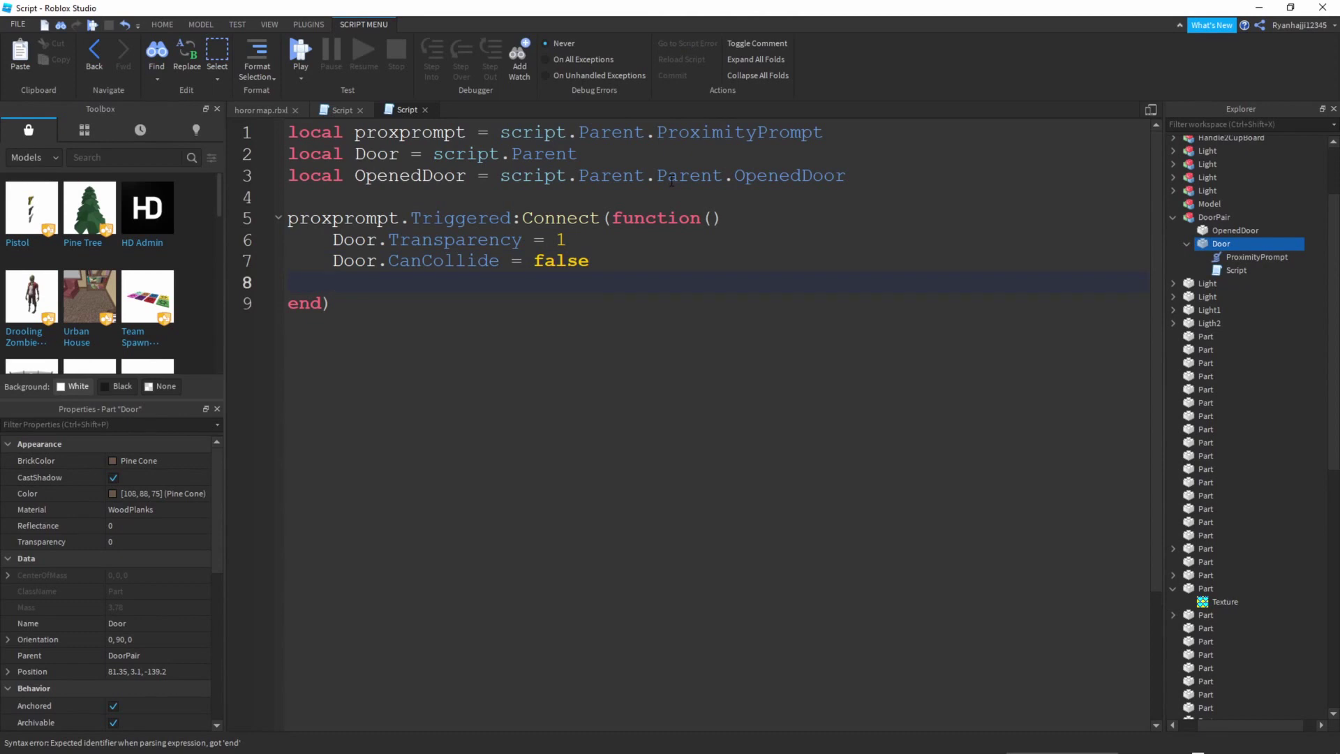
# Add the line OpenedDoor.Transparency = 0 to the Triggered function
pyautogui.write('opened')
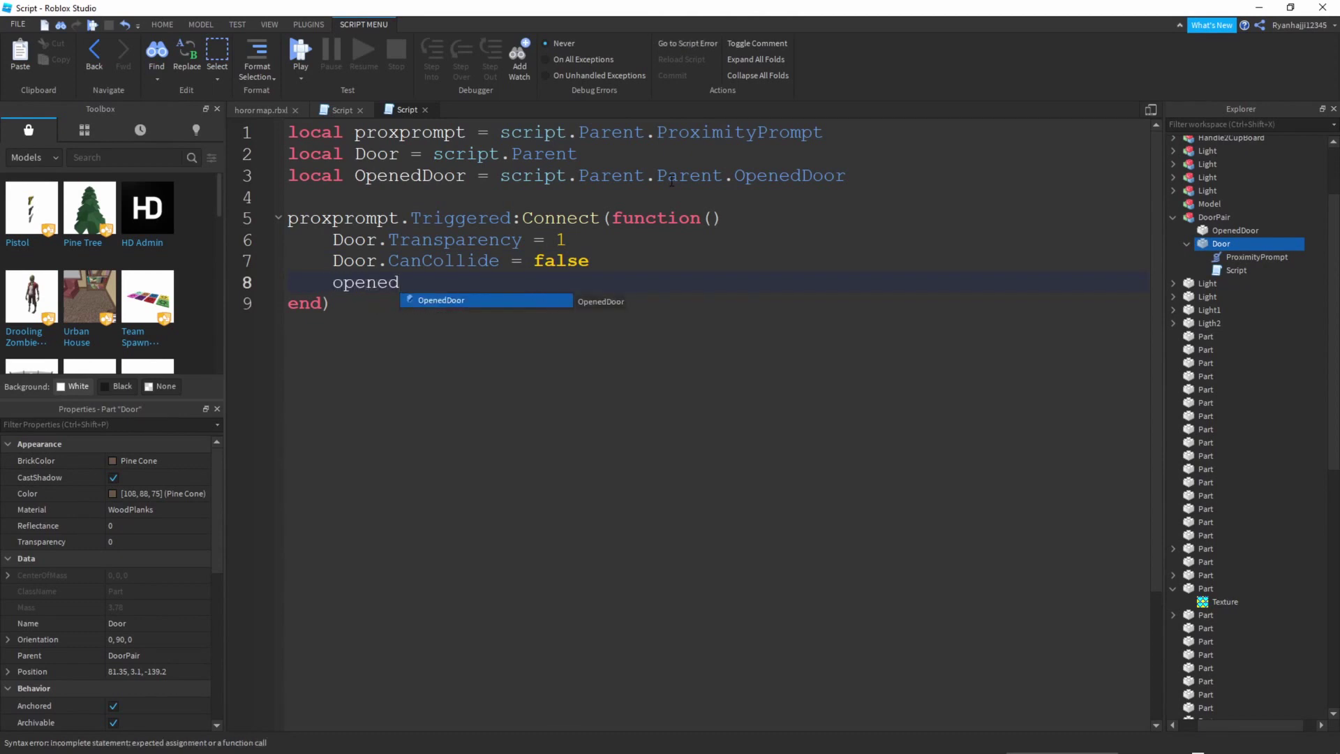
pyautogui.press('Tab')
pyautogui.write('.')
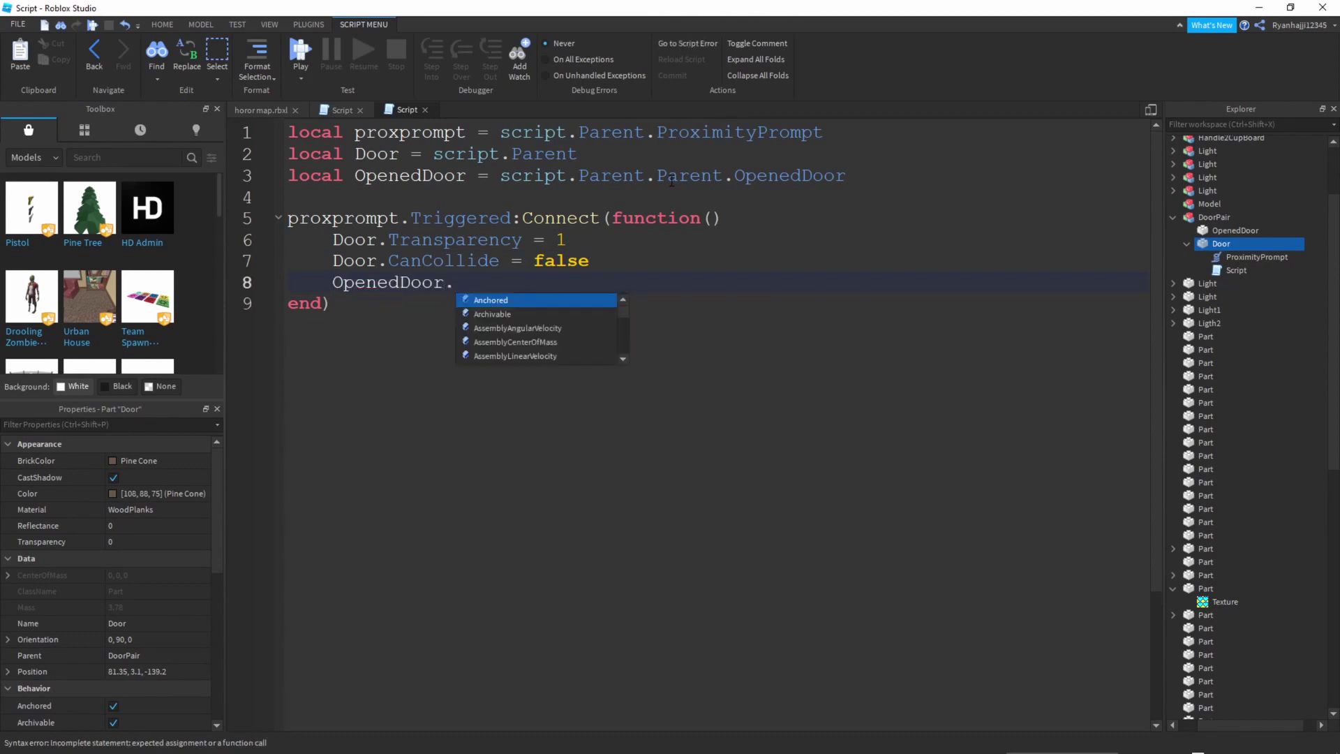
pyautogui.write('Tr')
pyautogui.press('Tab')
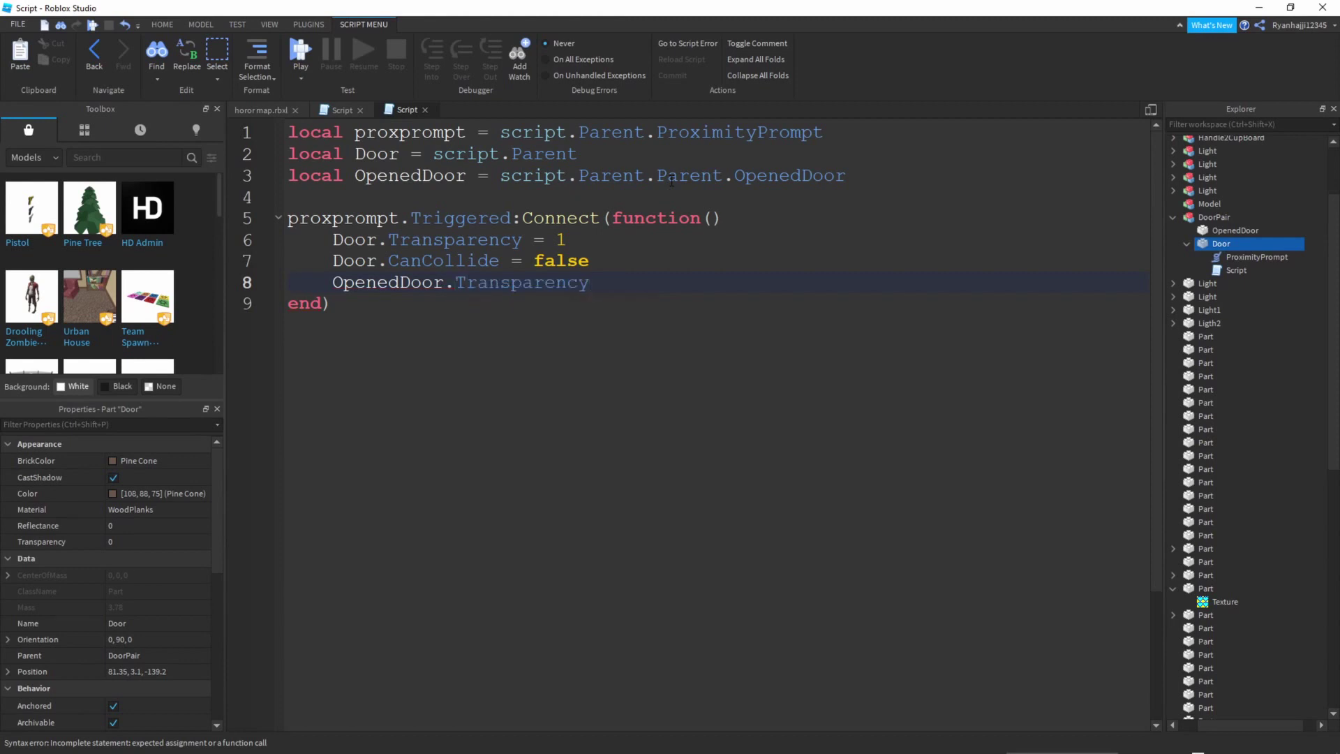
pyautogui.write('= 0')
pyautogui.press('Return')
# Add the line OpenedDoor.CanCollide = true below the OpenedDoor transparency line
pyautogui.write('Op')
pyautogui.press('Tab')
pyautogui.write('.Can')
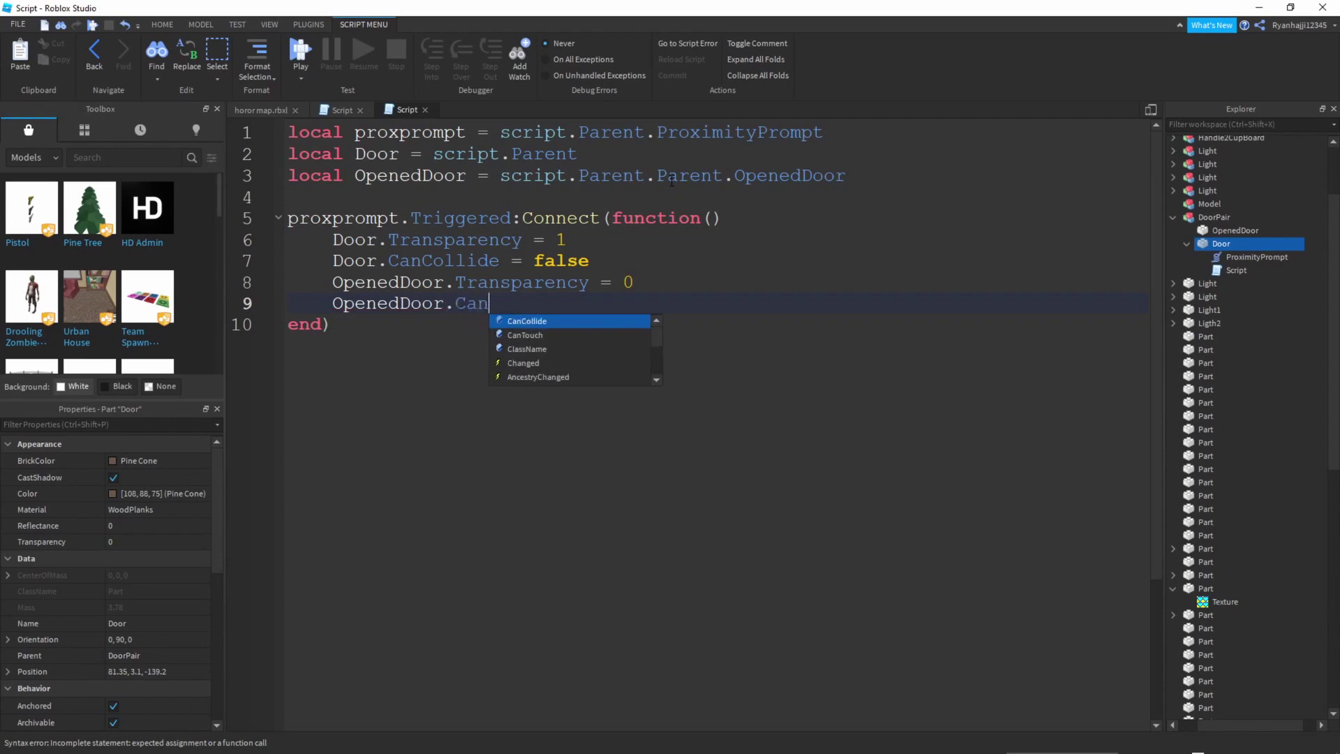
pyautogui.press('Tab')
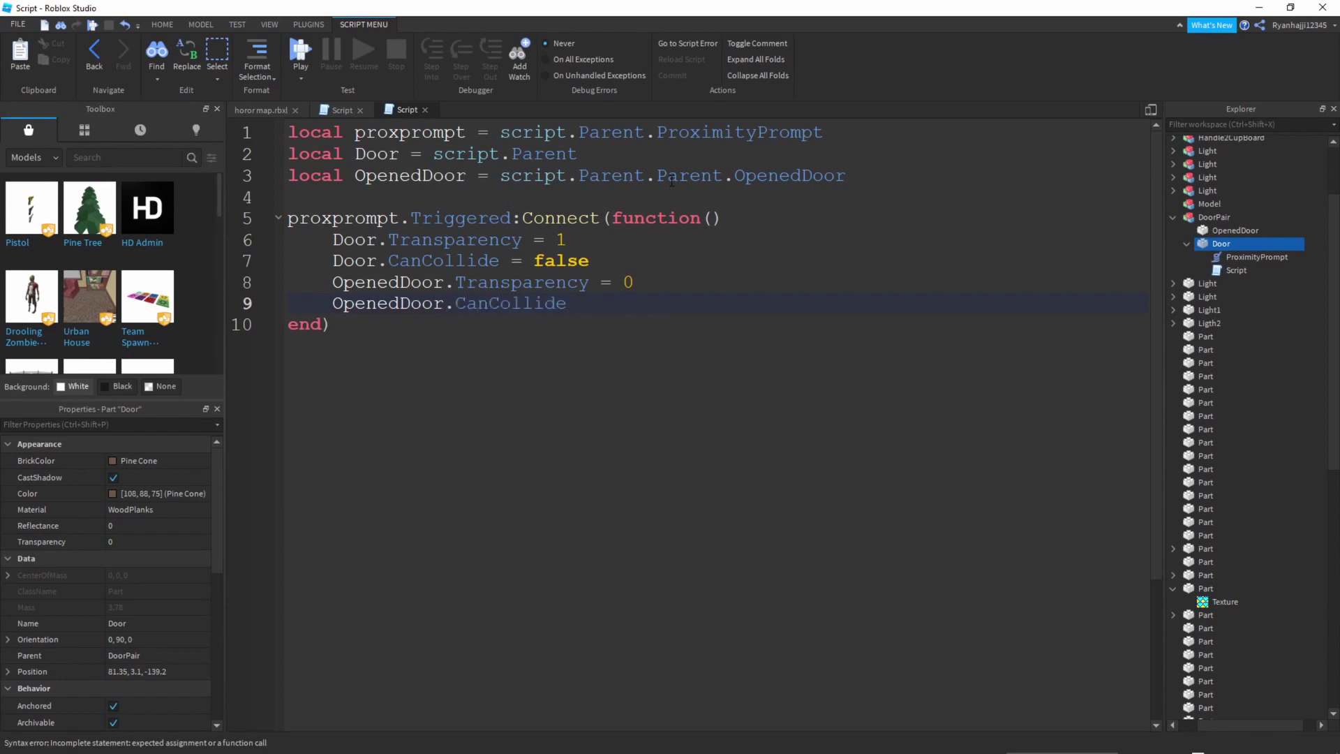
pyautogui.write('= t')
pyautogui.press('Tab')
pyautogui.press('Return')
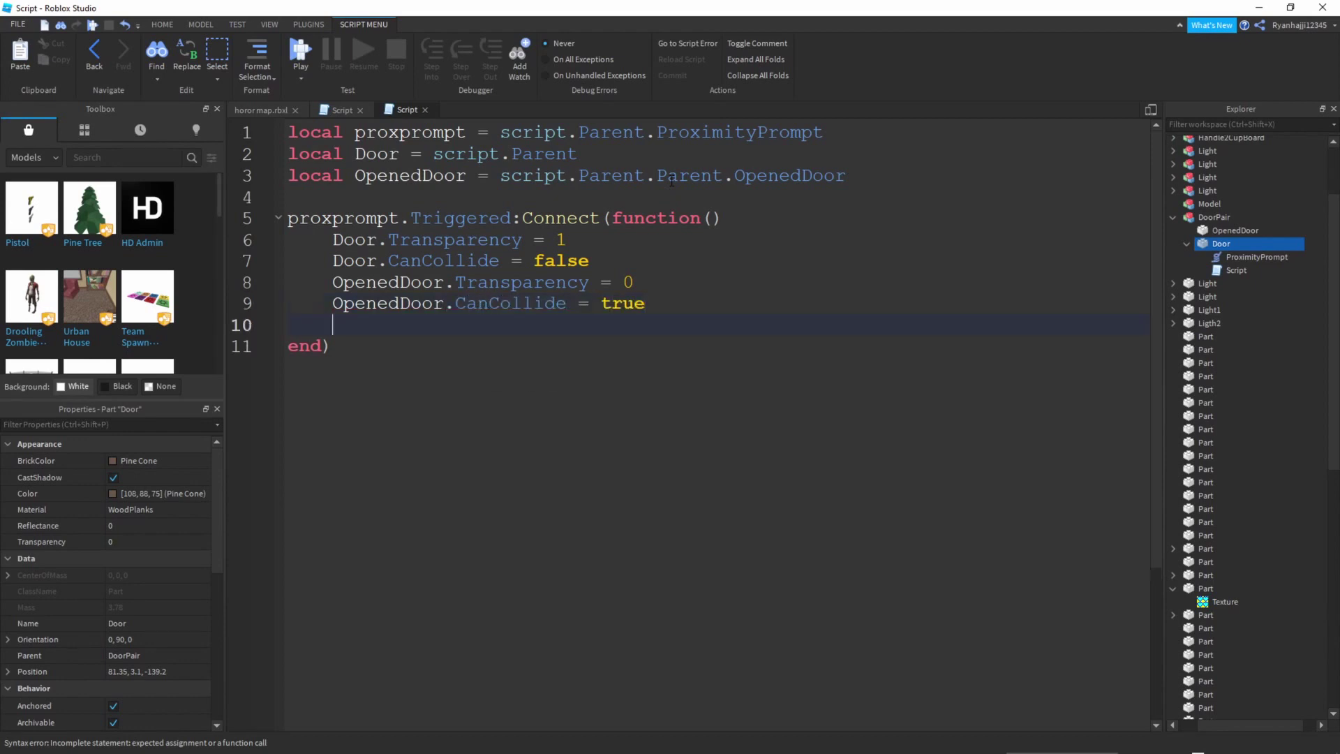
pyautogui.press('Return')
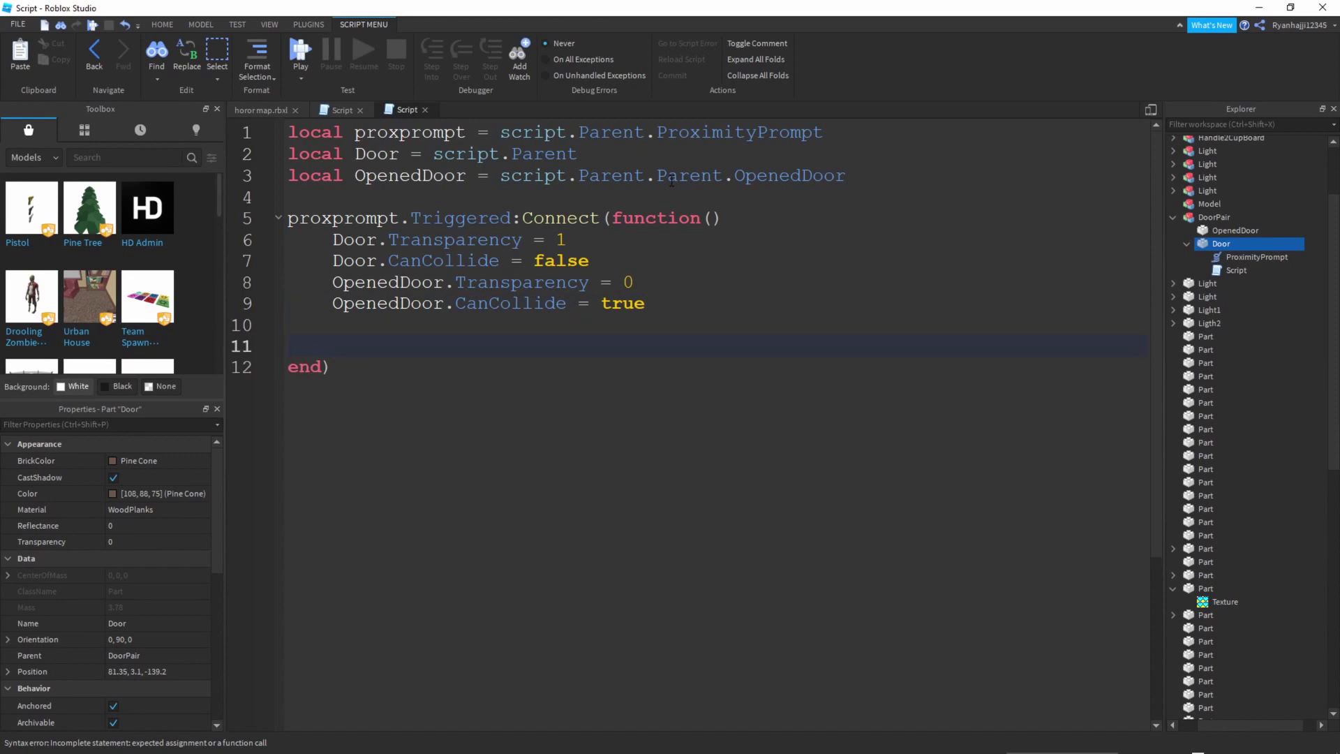
pyautogui.press('BackSpace')
pyautogui.press('Return')
pyautogui.press('BackSpace')
pyautogui.press('BackSpace')
pyautogui.press('BackSpace')
pyautogui.press('BackSpace')
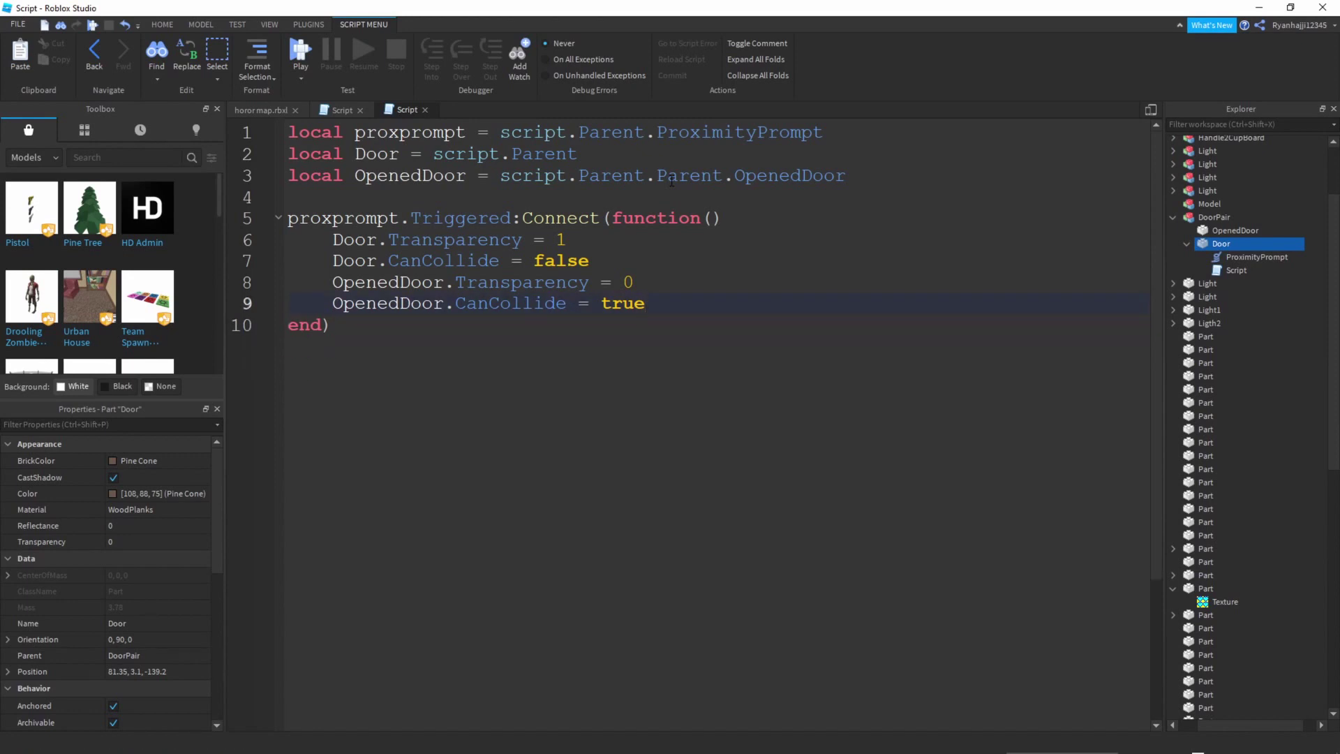
# Add wait(2) at the end of the Triggered function, followed by the comment line -- cooldown
pyautogui.press('Return')
pyautogui.write('wait(""')
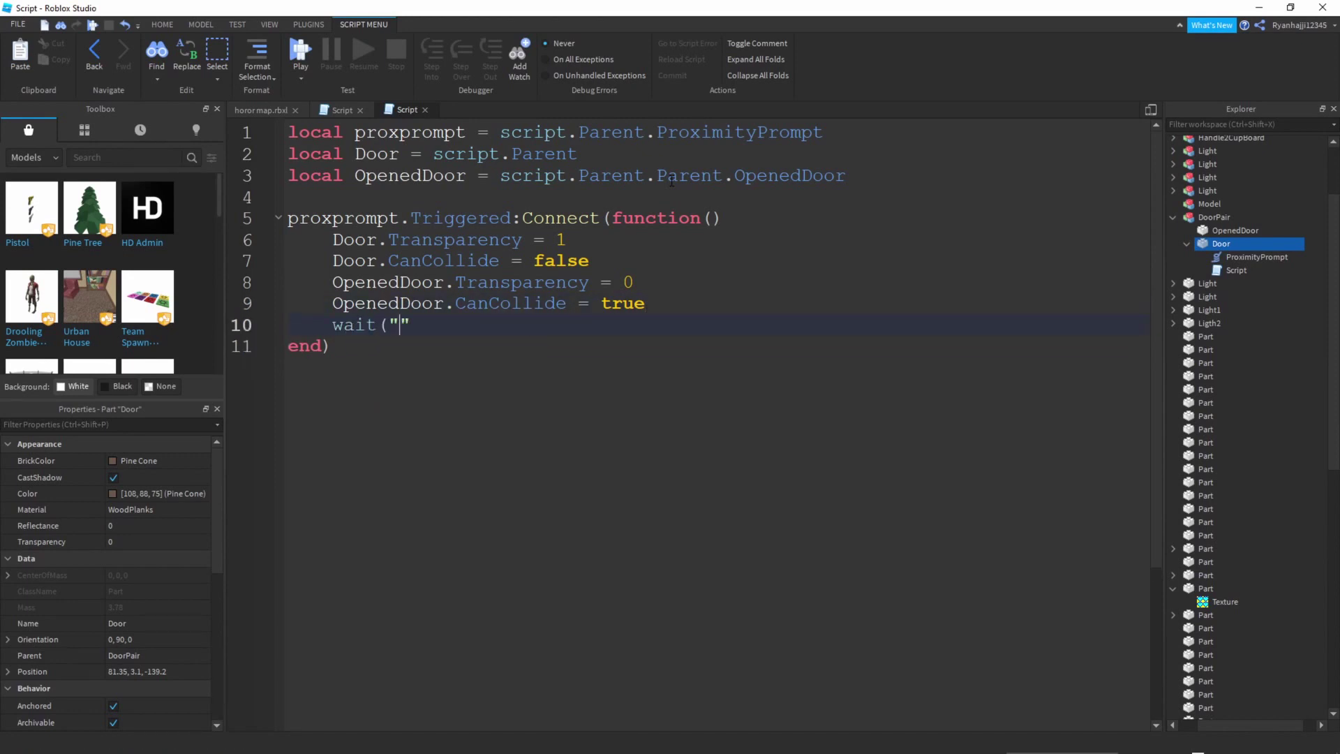
pyautogui.press('BackSpace')
pyautogui.press('BackSpace')
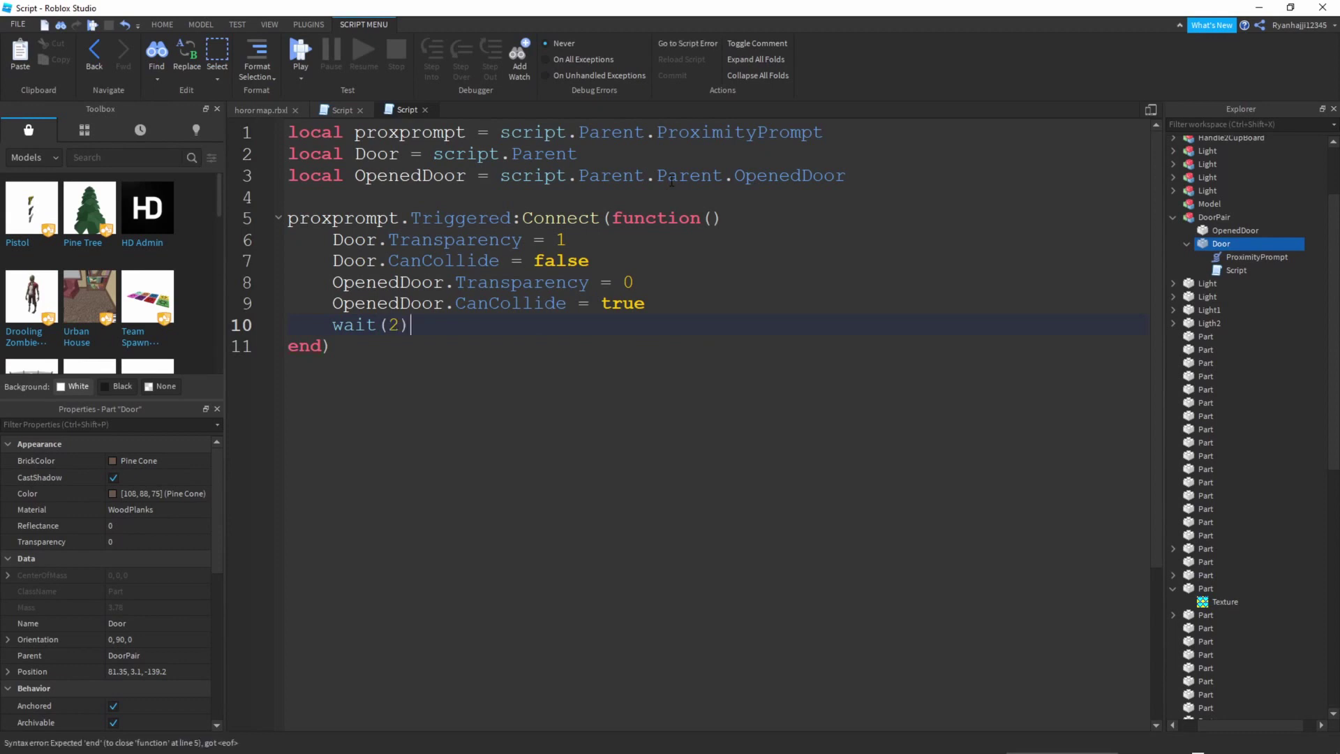
pyautogui.press('Return')
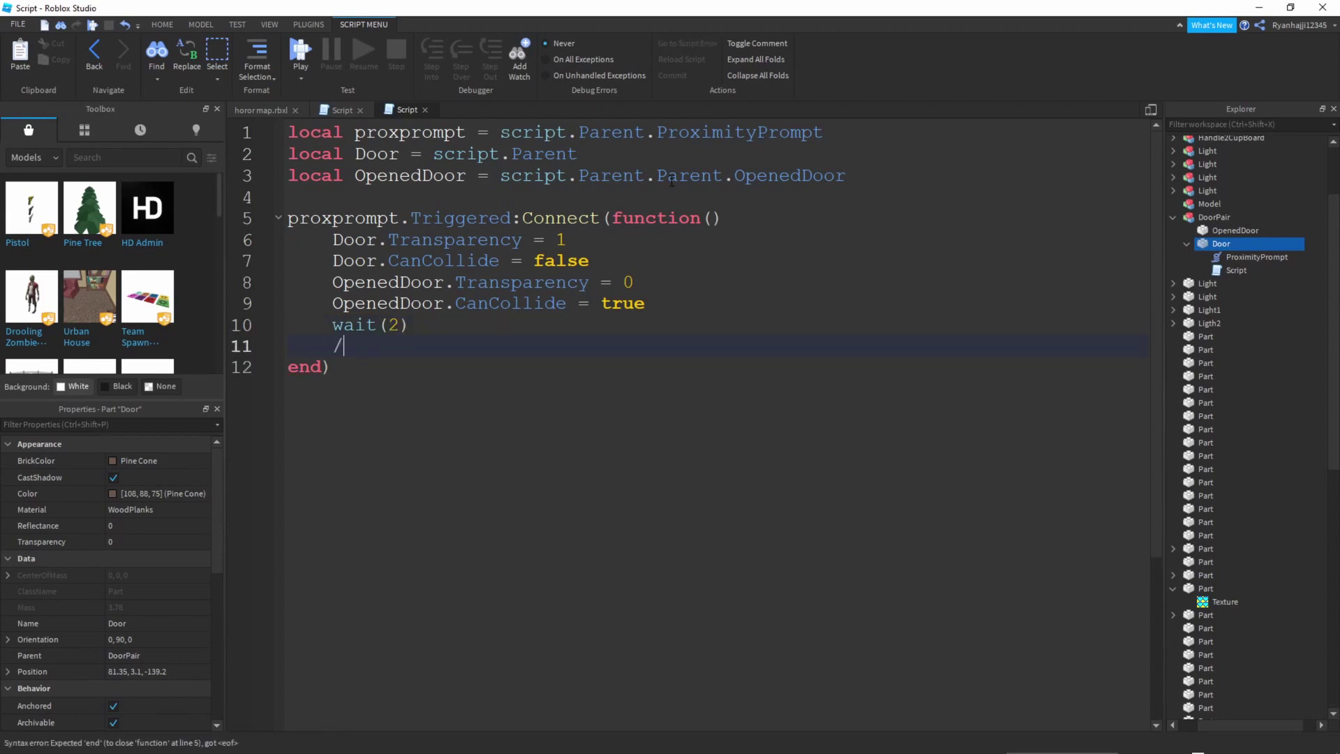
pyautogui.write('-- cooldown')
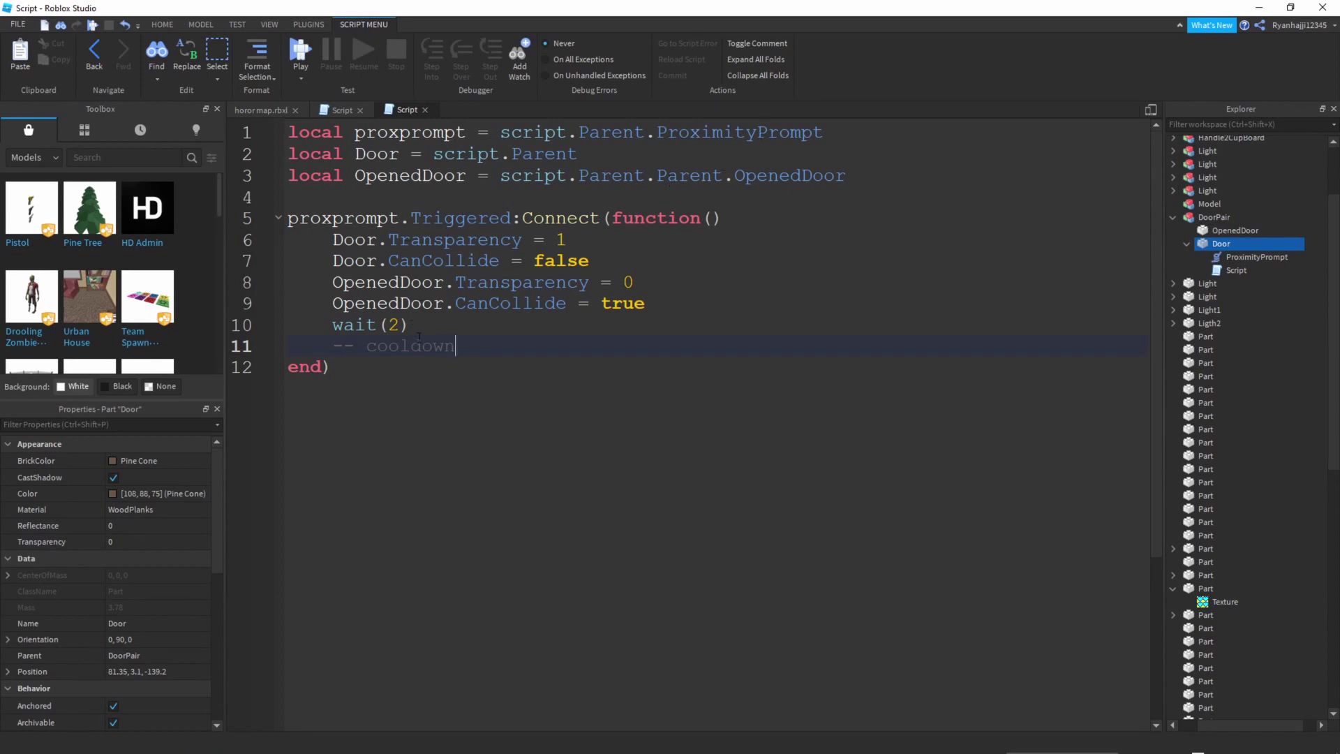
pyautogui.moveTo(380, 326); pyautogui.dragTo(406, 326)
pyautogui.click(466, 346)
# Below the cooldown comment, add the line Door.Transparency = 0 with a capitalised Door variable
pyautogui.press('Return')
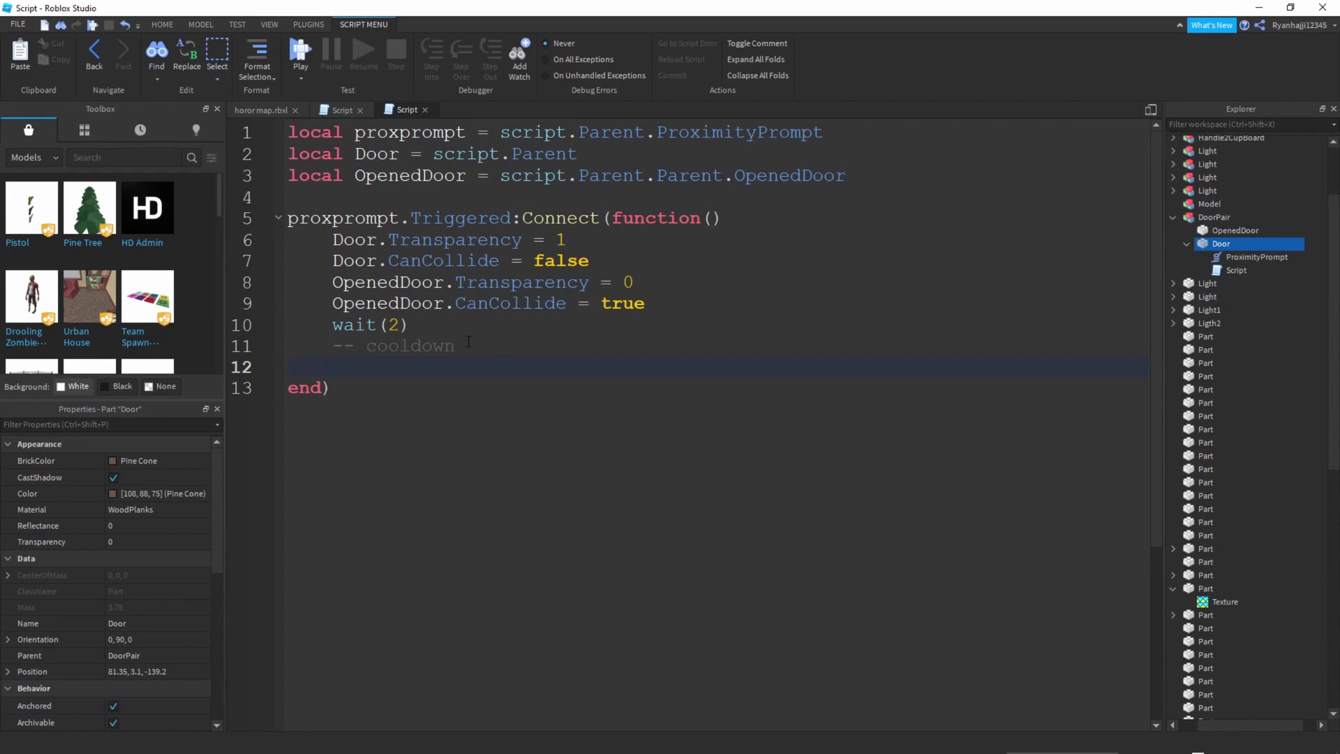
pyautogui.write('door')
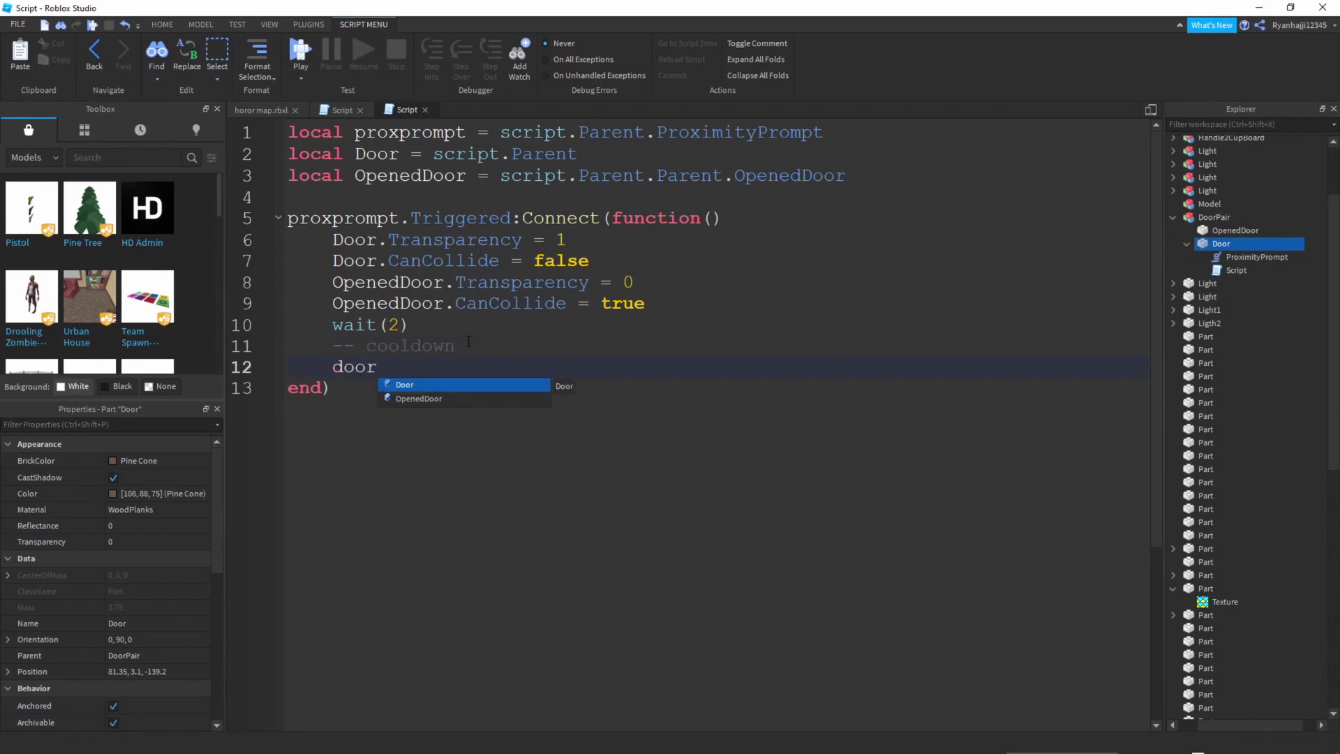
pyautogui.write('Tr')
pyautogui.press('Return')
pyautogui.press('BackSpace')
pyautogui.press('BackSpace')
pyautogui.press('BackSpace')
pyautogui.press('BackSpace')
pyautogui.write('.Transpa')
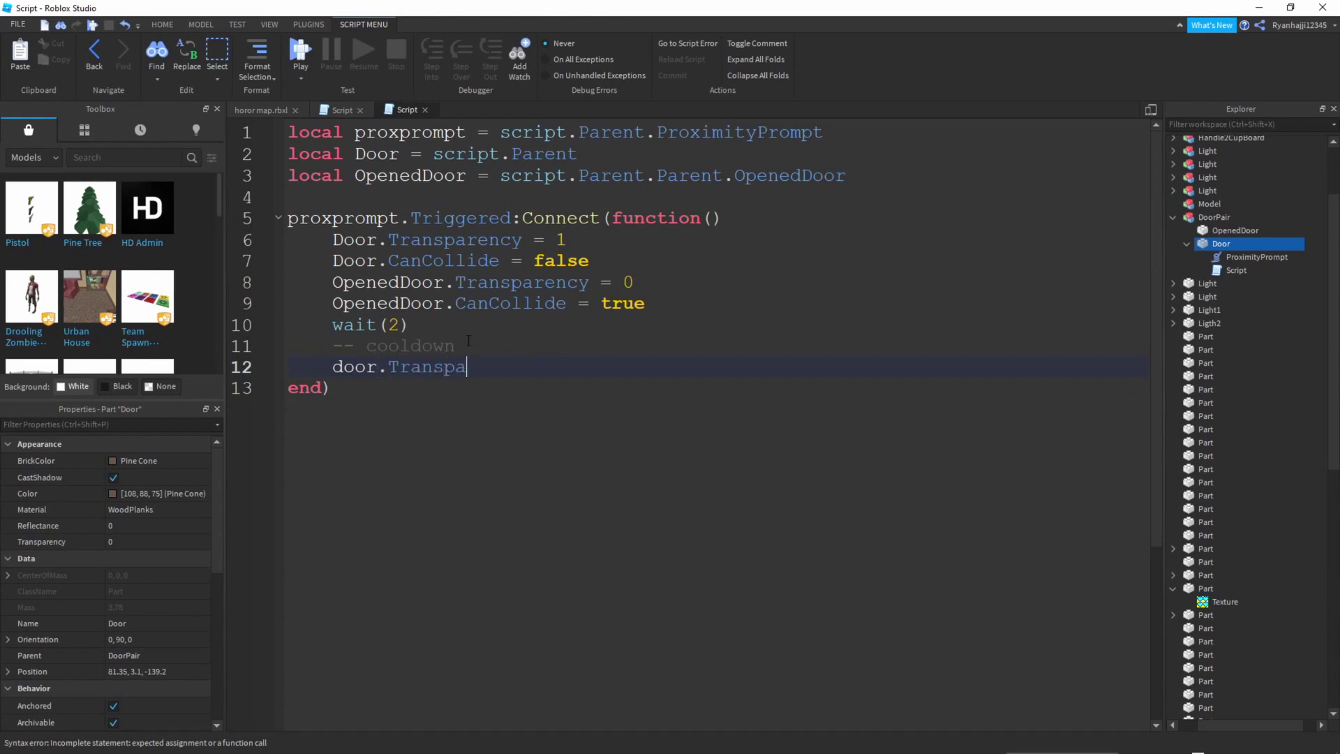
pyautogui.write('rency')
pyautogui.doubleClick(342, 366)
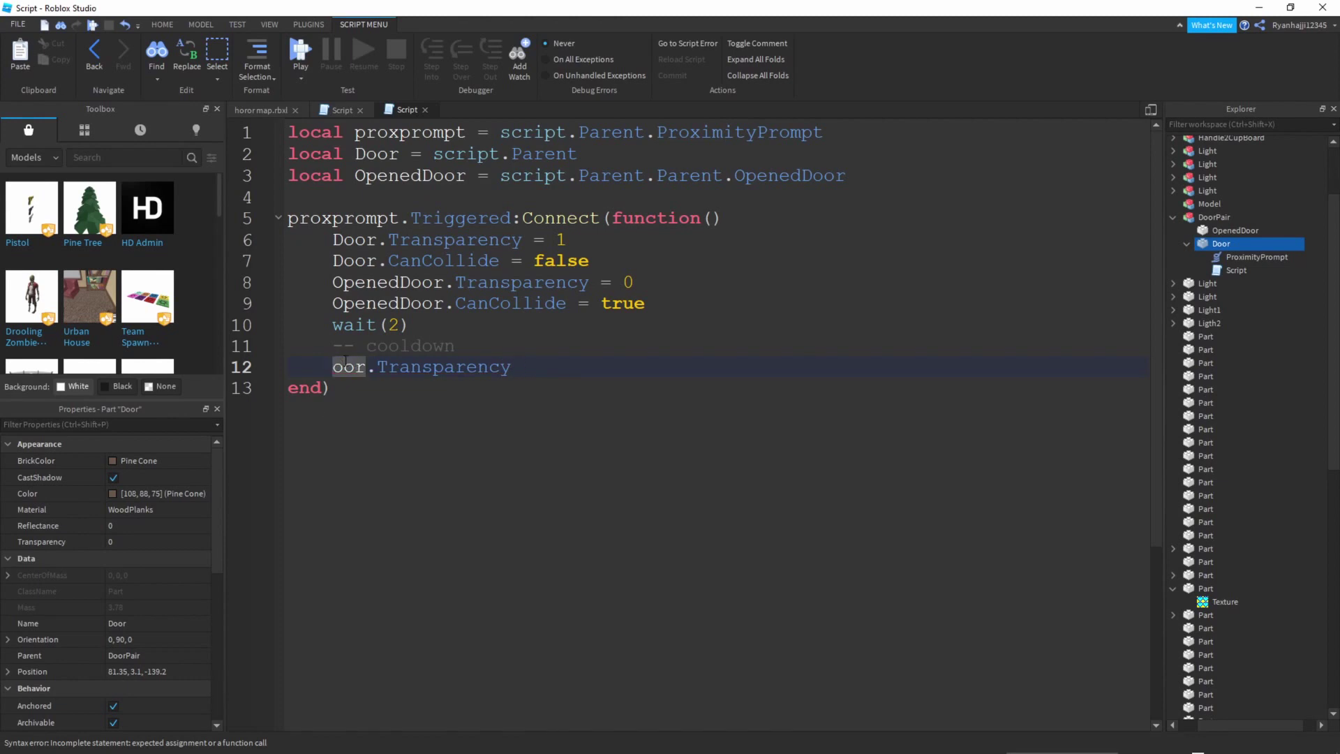
pyautogui.write('Door')
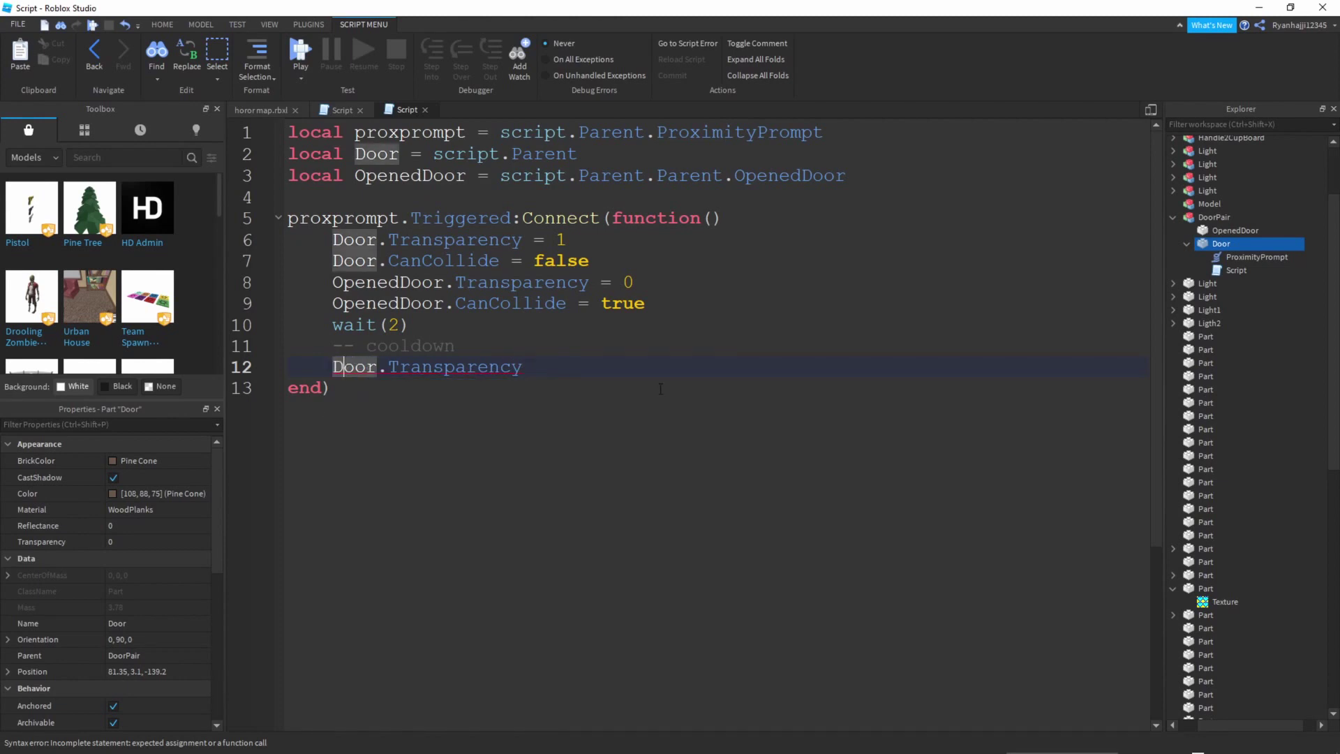
pyautogui.click(577, 371)
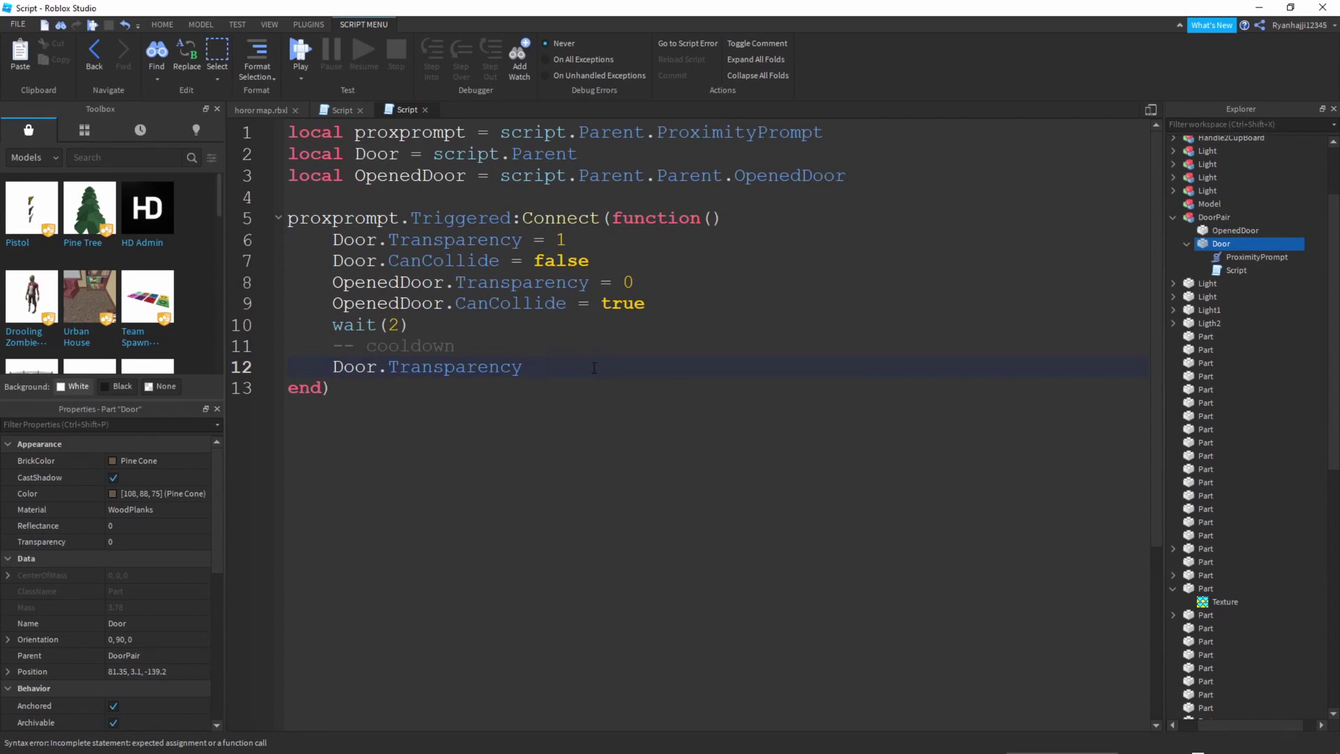
pyautogui.write('0')
# Add the line Door.CanCollide = true after the second Door transparency line
pyautogui.press('Return')
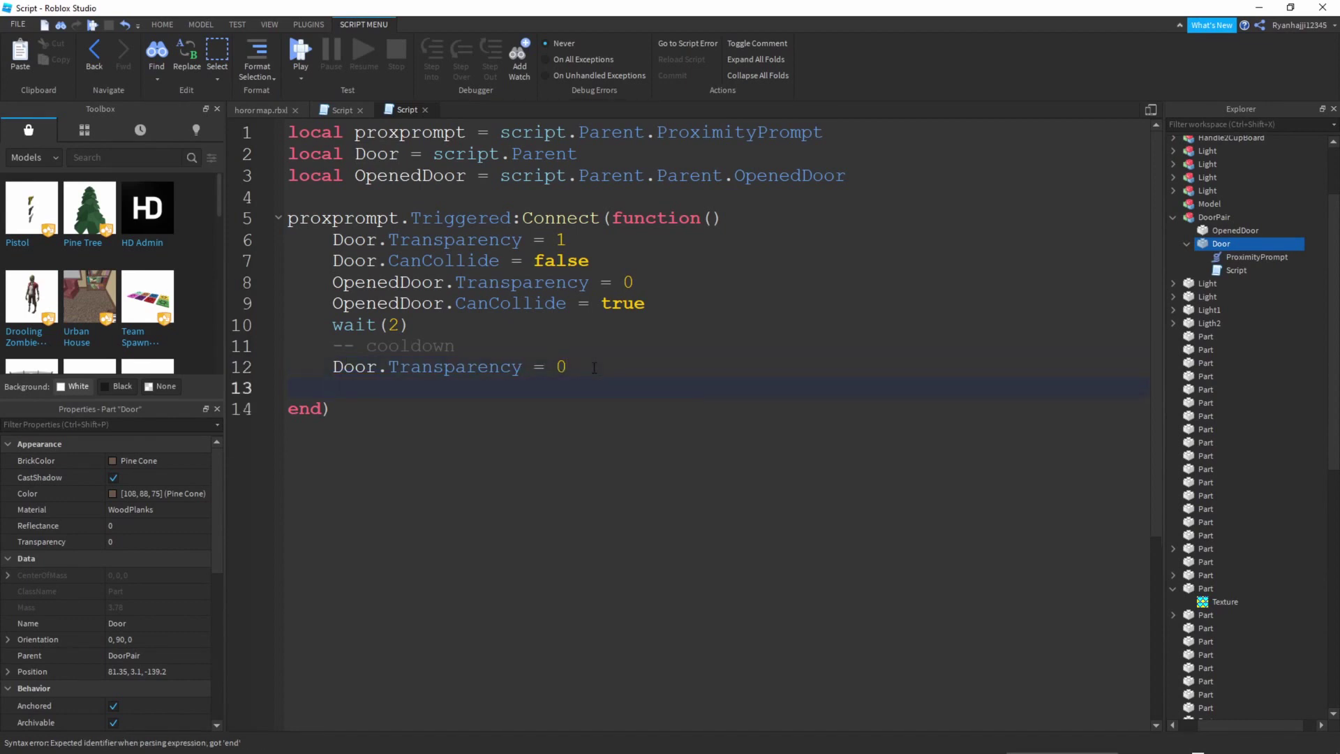
pyautogui.write('Door.Can')
pyautogui.press('Tab')
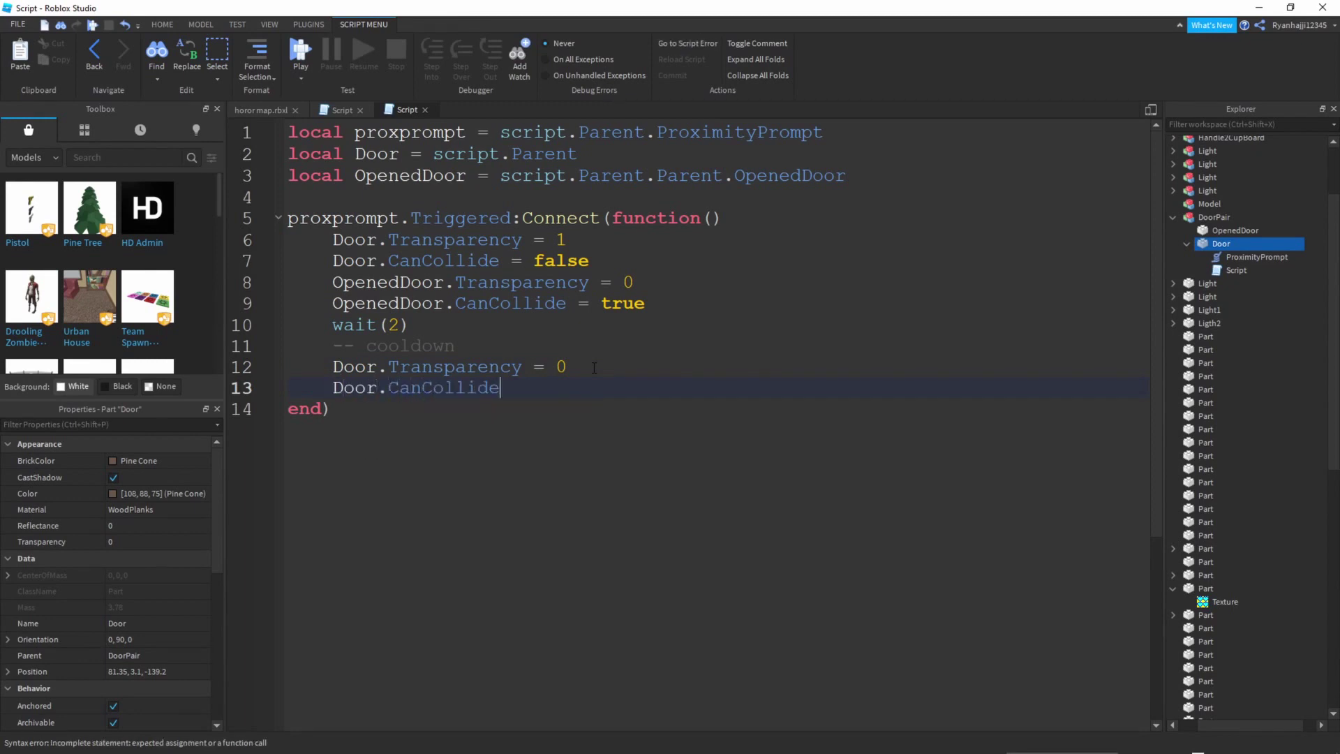
pyautogui.write('= fa')
pyautogui.press('Escape')
pyautogui.press('BackSpace')
pyautogui.press('BackSpace')
pyautogui.write('true')
# Add the line OpenedDoor.Transparency = 1 to the part of the function after the cooldown
pyautogui.press('Return')
pyautogui.write('opened')
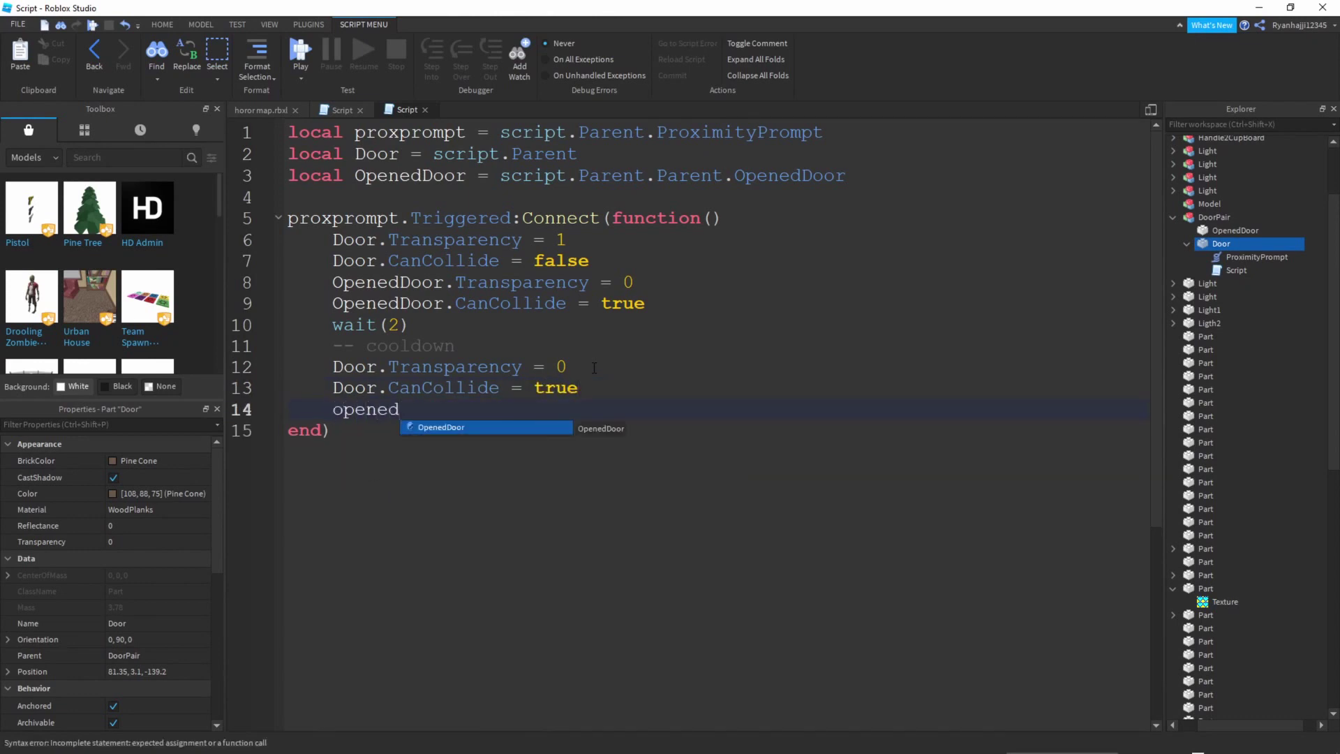
pyautogui.press('Tab')
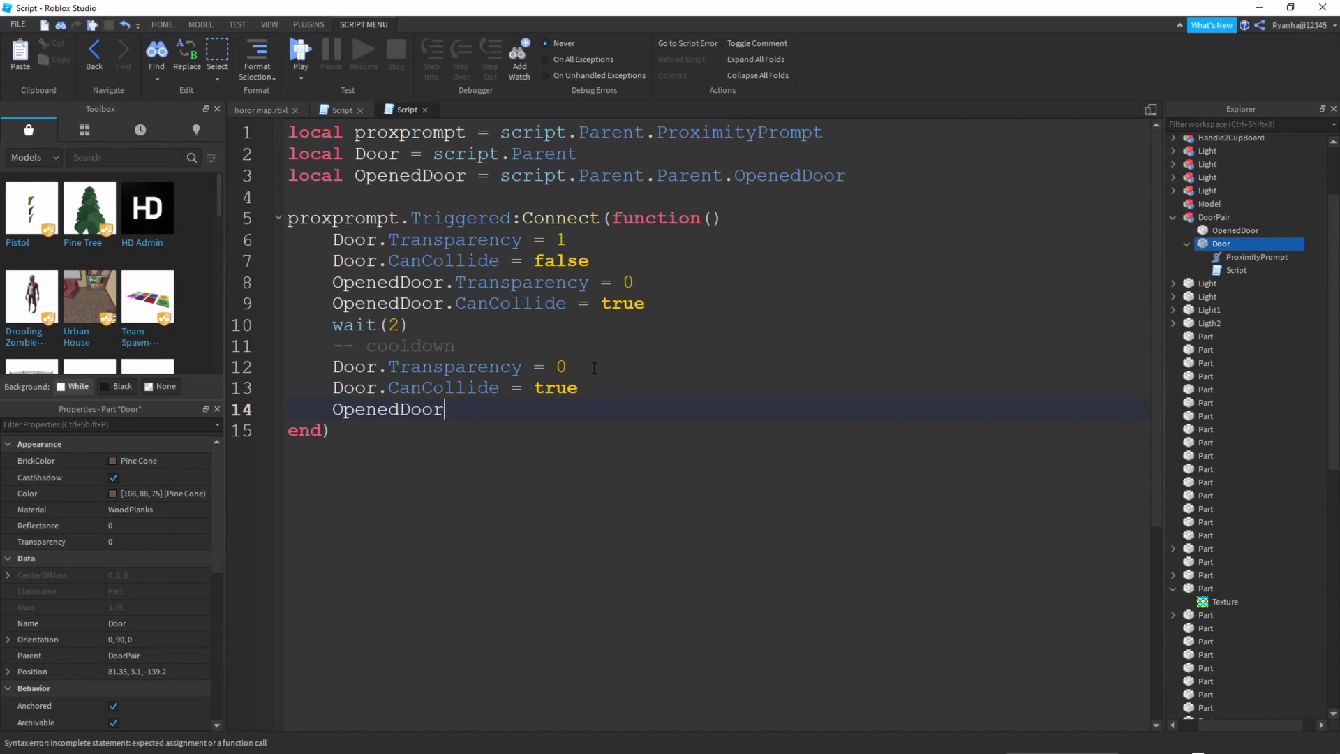
pyautogui.write('.')
pyautogui.press('Tab')
pyautogui.write('= 1')
# Finish the Triggered function with the line OpenedDoor.CanCollide = false
pyautogui.press('Return')
pyautogui.write('op')
pyautogui.press('Tab')
pyautogui.write('.Can')
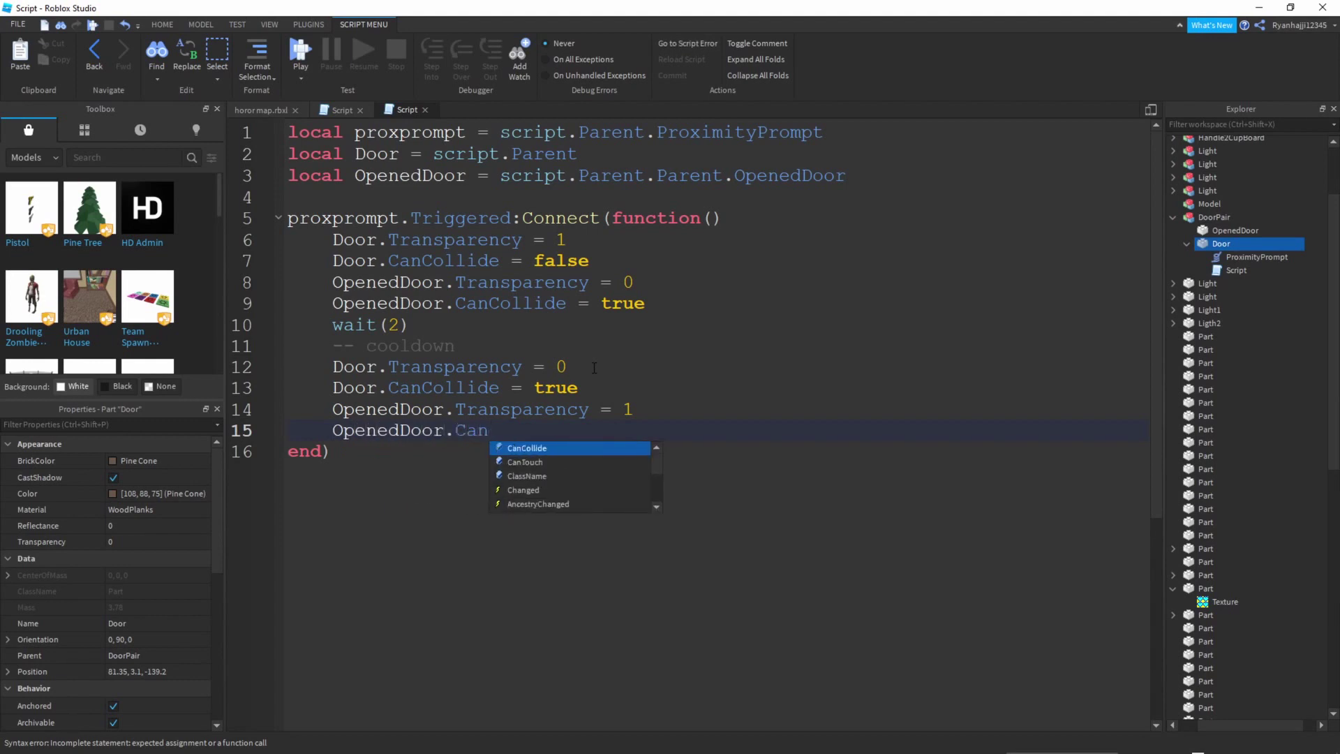
pyautogui.press('Tab')
pyautogui.write('= fa')
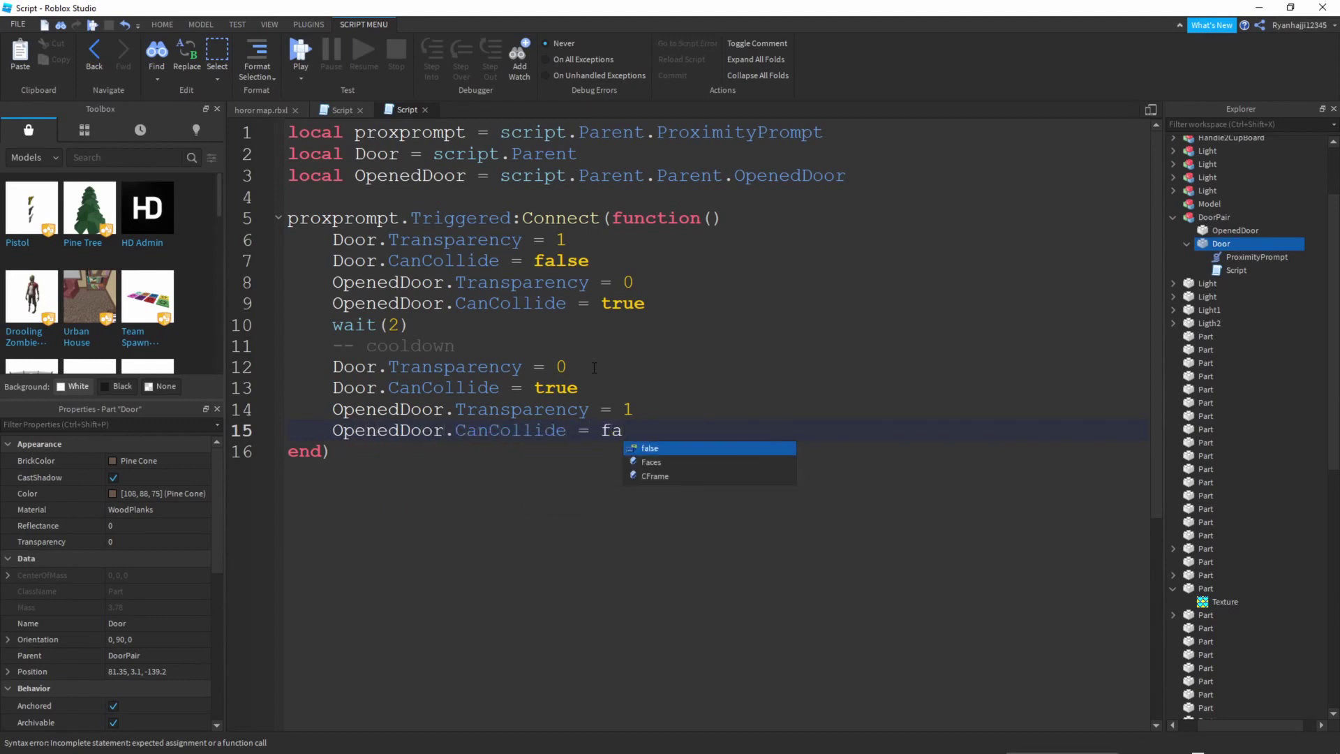
pyautogui.press('Tab')
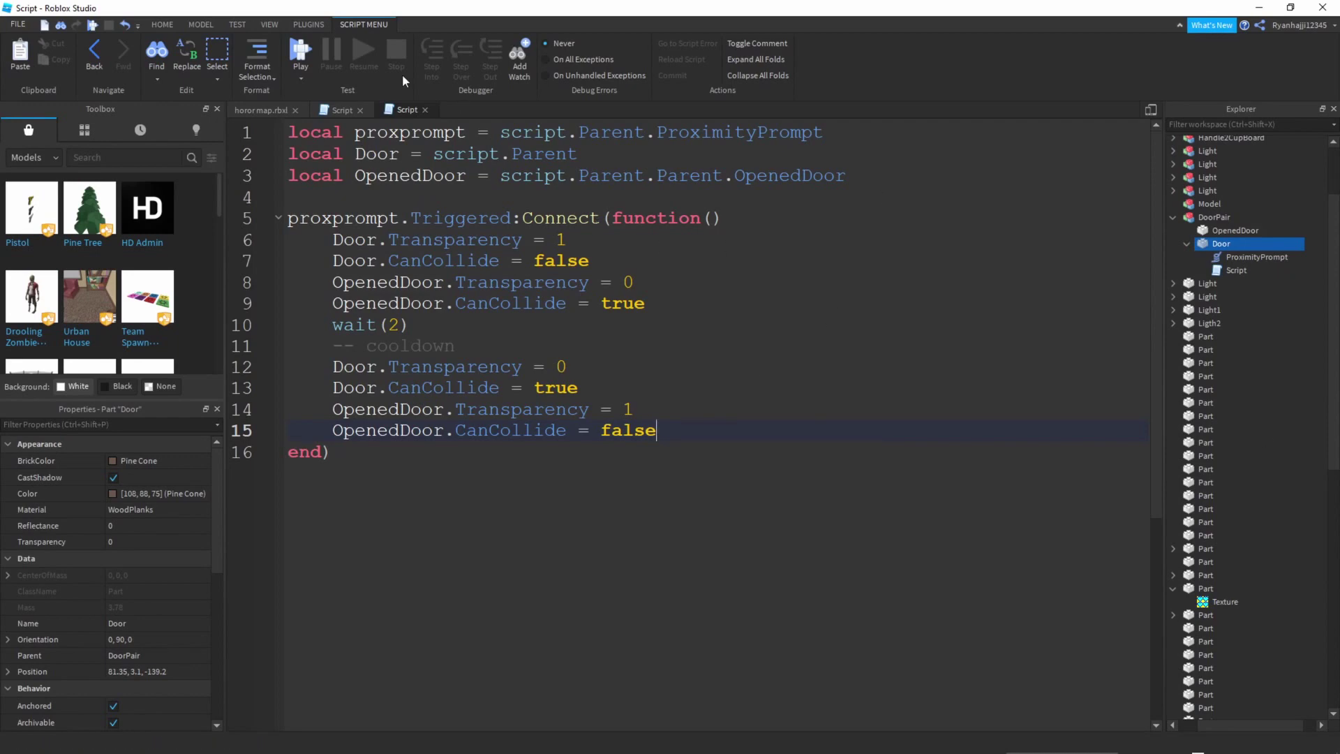
# Playtest the map, walking the character up to the desk and triggering the door's Interact prompt
pyautogui.click(261, 110)
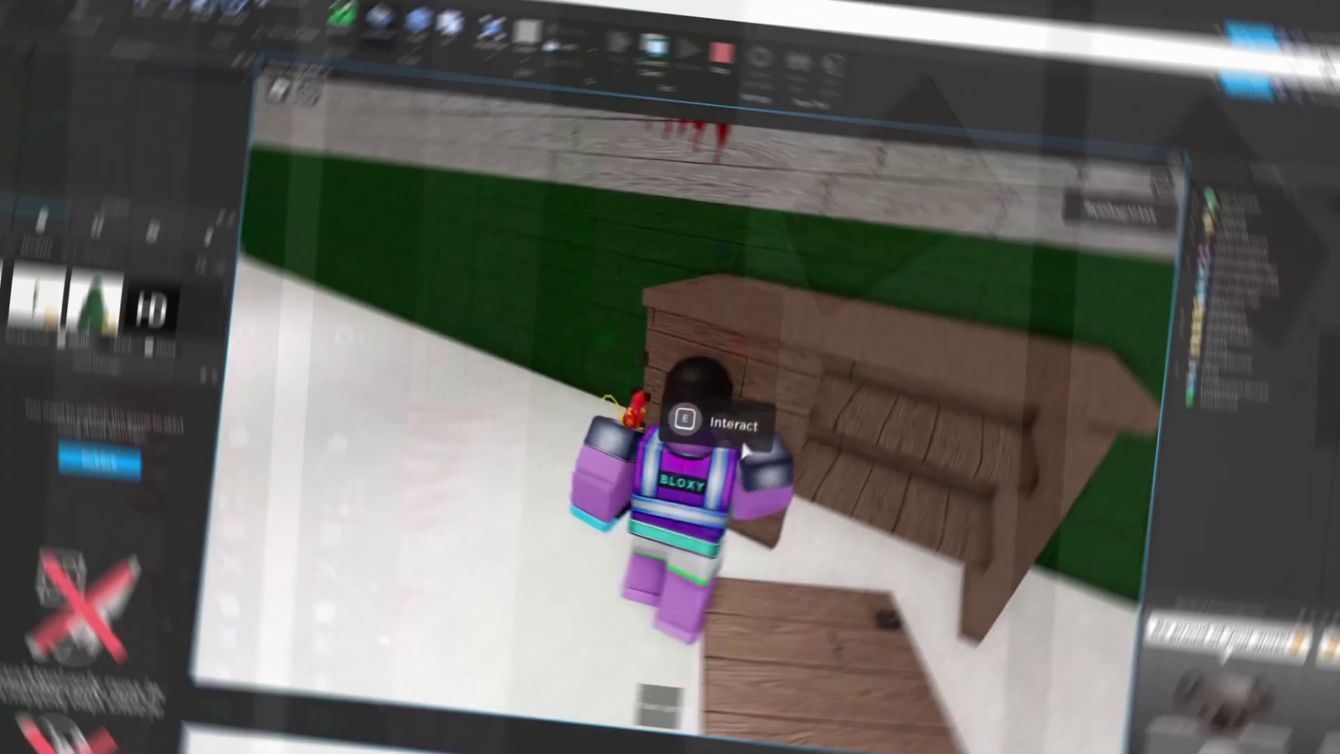
pyautogui.press('w')
pyautogui.press('s')
pyautogui.press('s')
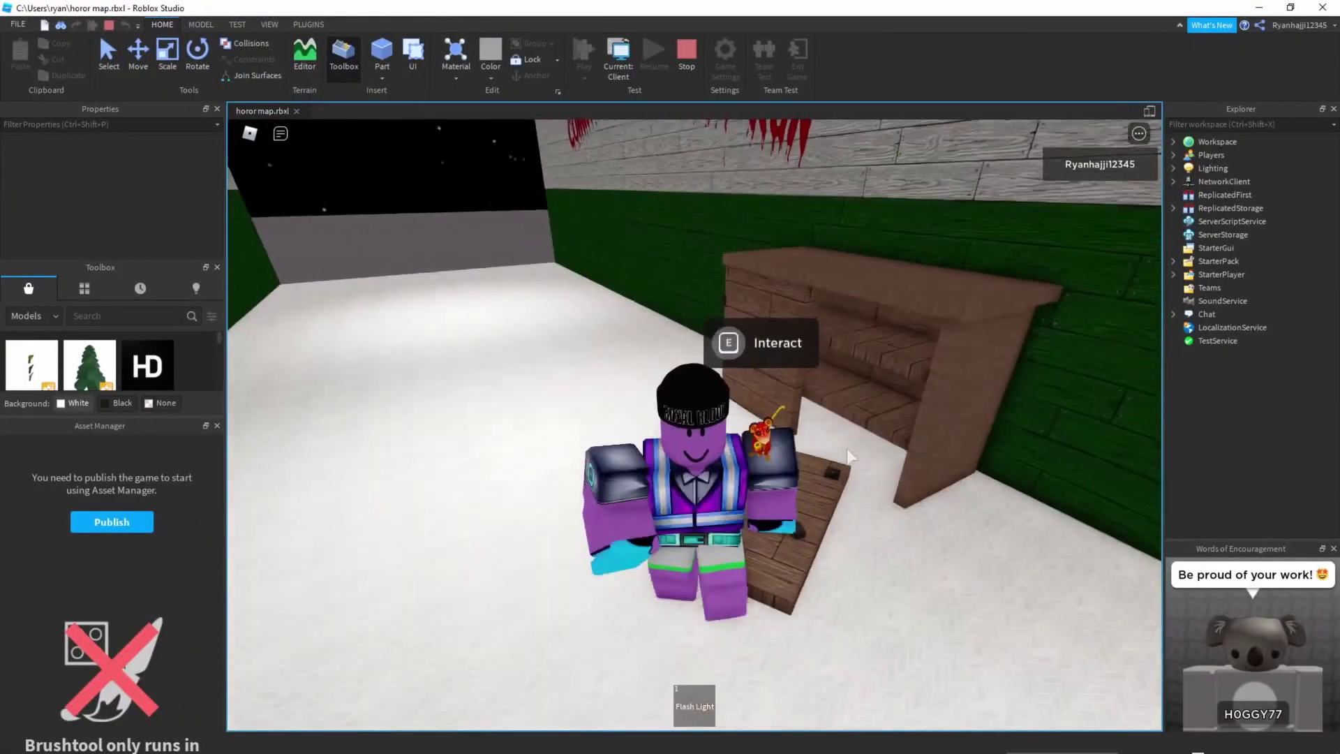
pyautogui.press('w')
pyautogui.press('e')
pyautogui.press('a')
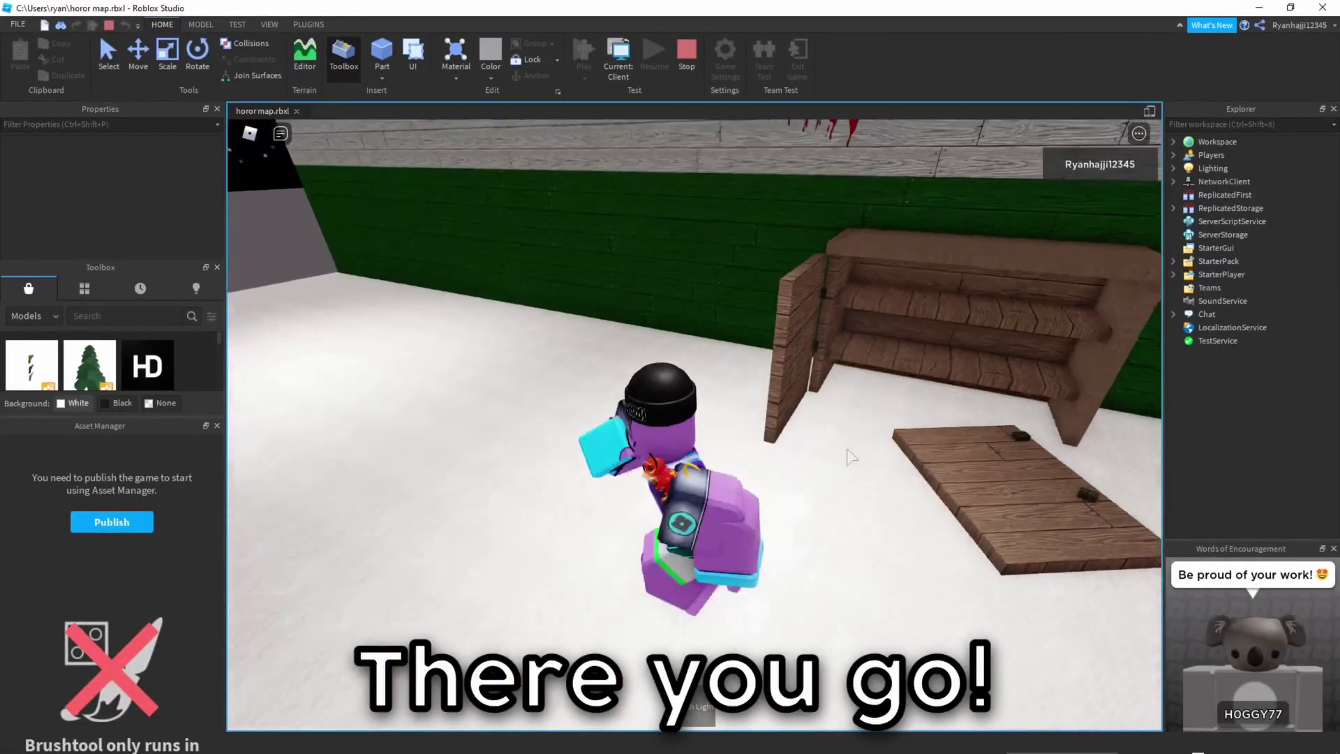
# Trigger the desk door's prompt again to check its opening and closing, and end the playtest
pyautogui.moveTo(847, 458); pyautogui.dragTo(843, 455, button='right')
pyautogui.press('w')
pyautogui.press('e')
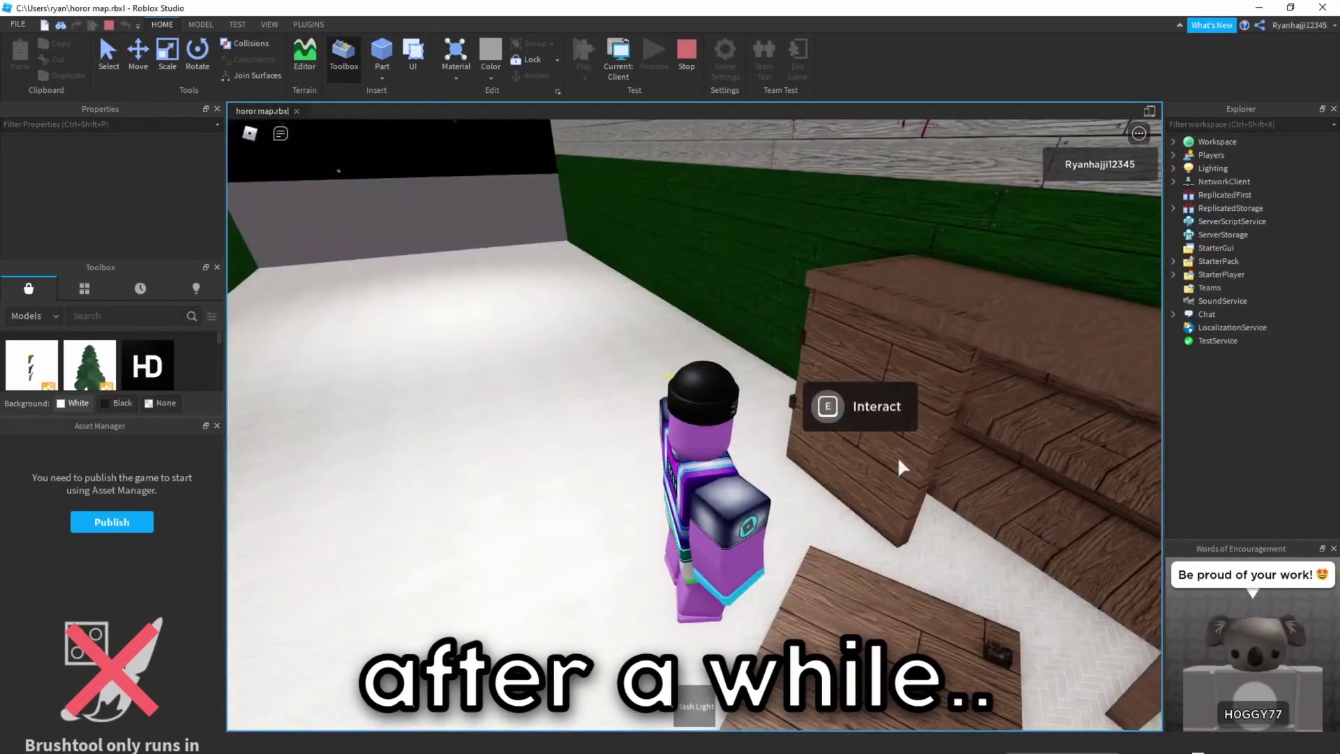
pyautogui.press('e')
pyautogui.scroll(-1, 922, 467)
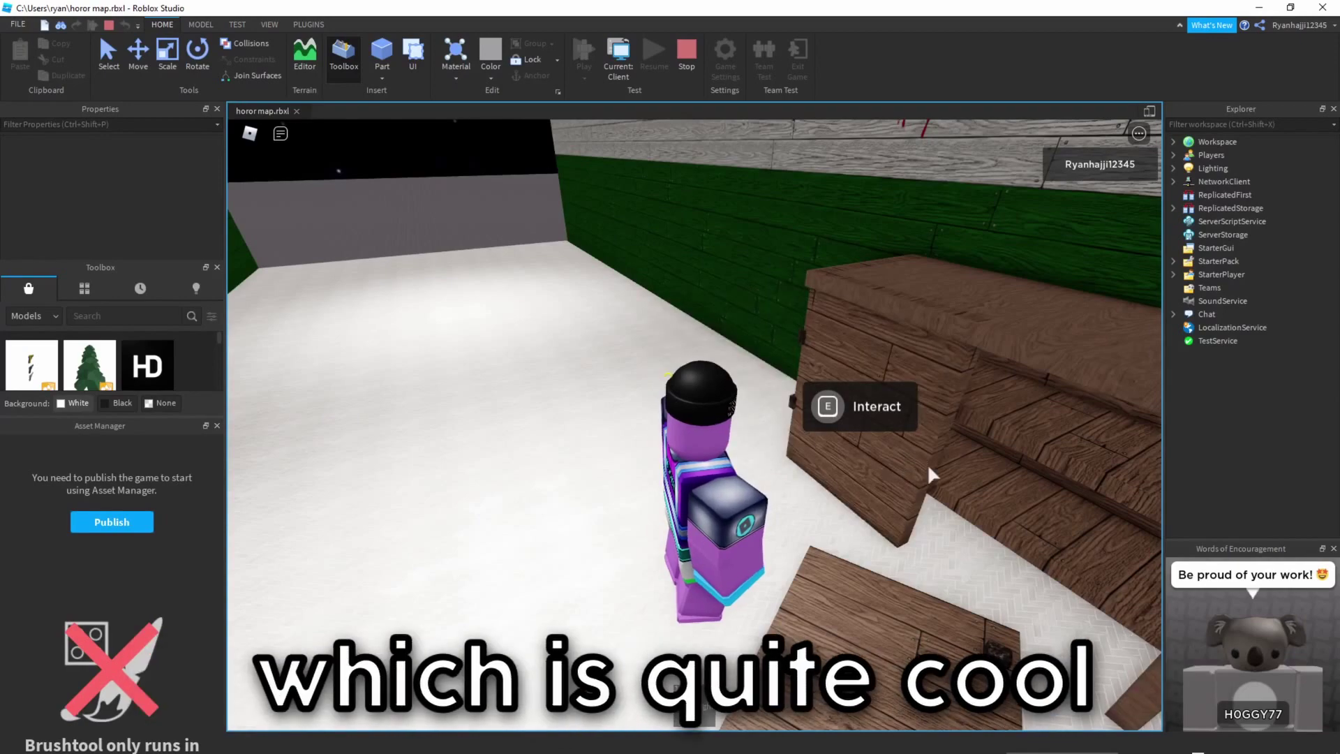
pyautogui.scroll(-1, 922, 475)
pyautogui.click(687, 56)
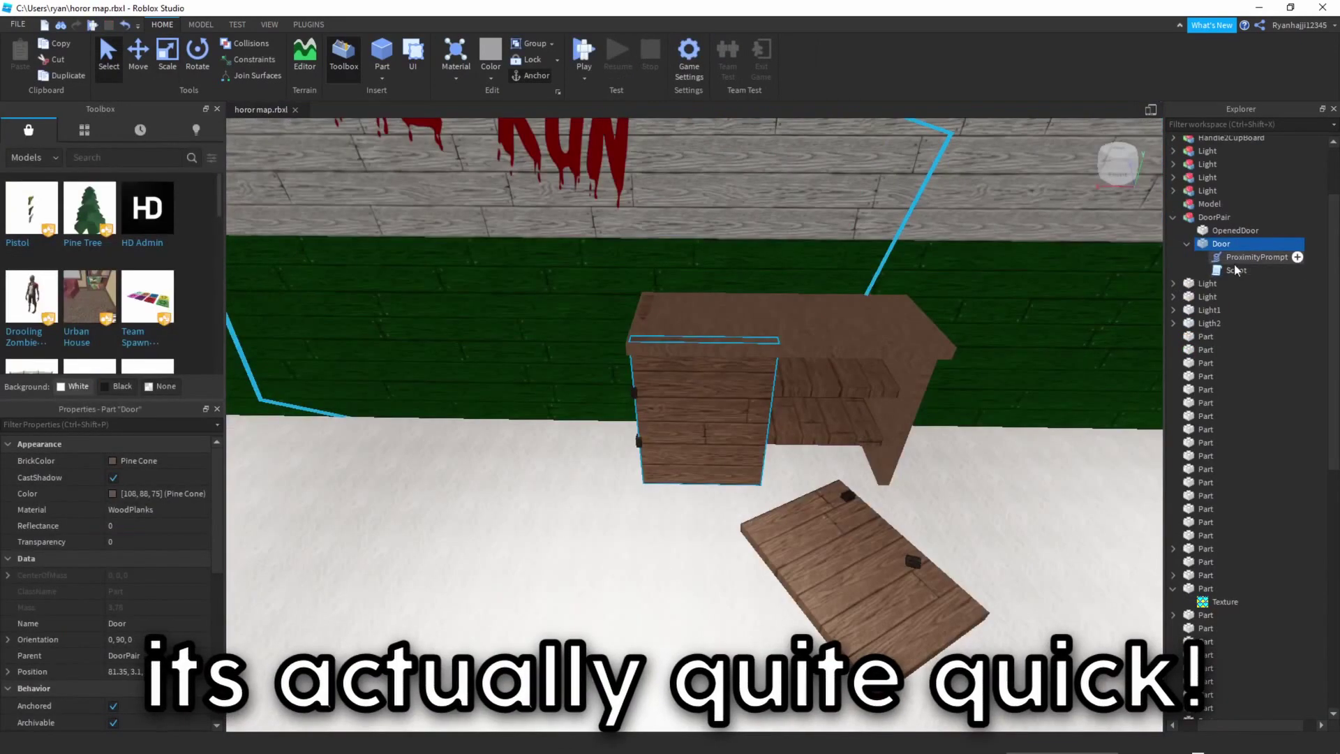
# Reopen the Door part's script and set the wait time before the door closes to 5
pyautogui.doubleClick(1234, 264)
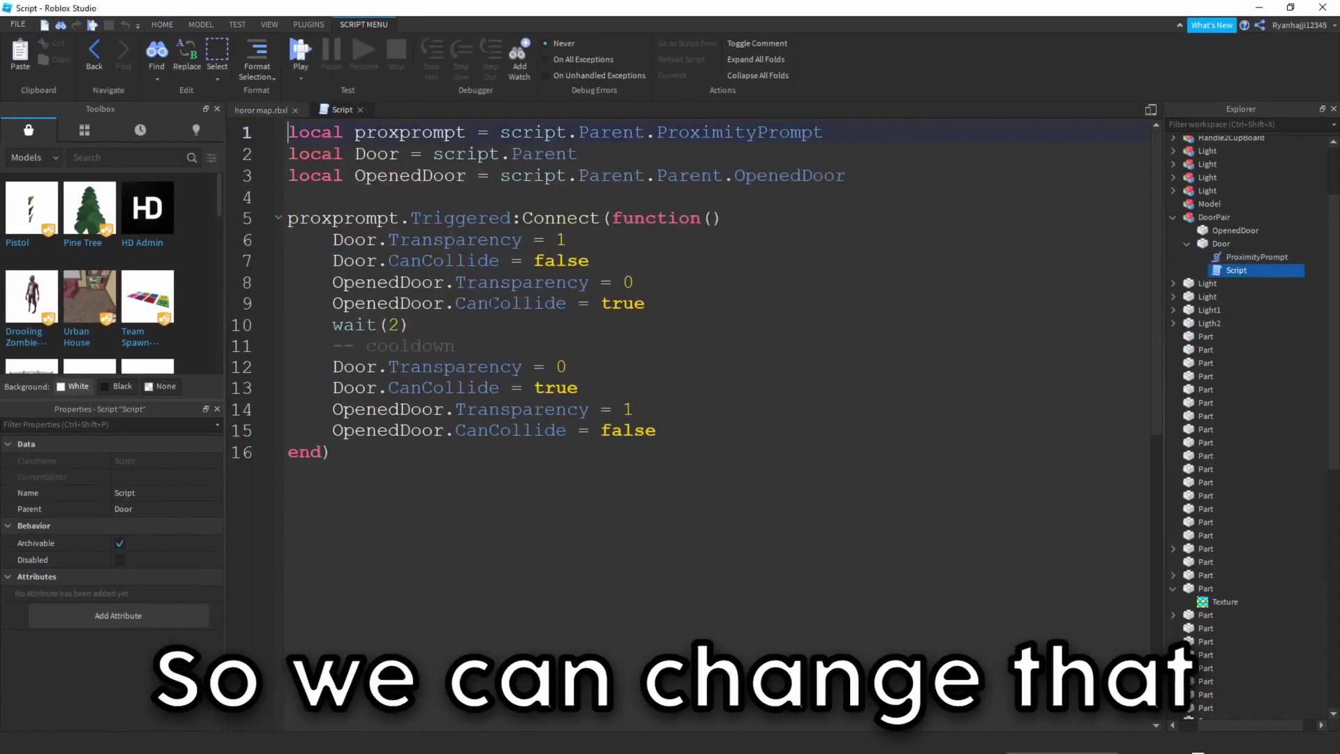
pyautogui.click(399, 324)
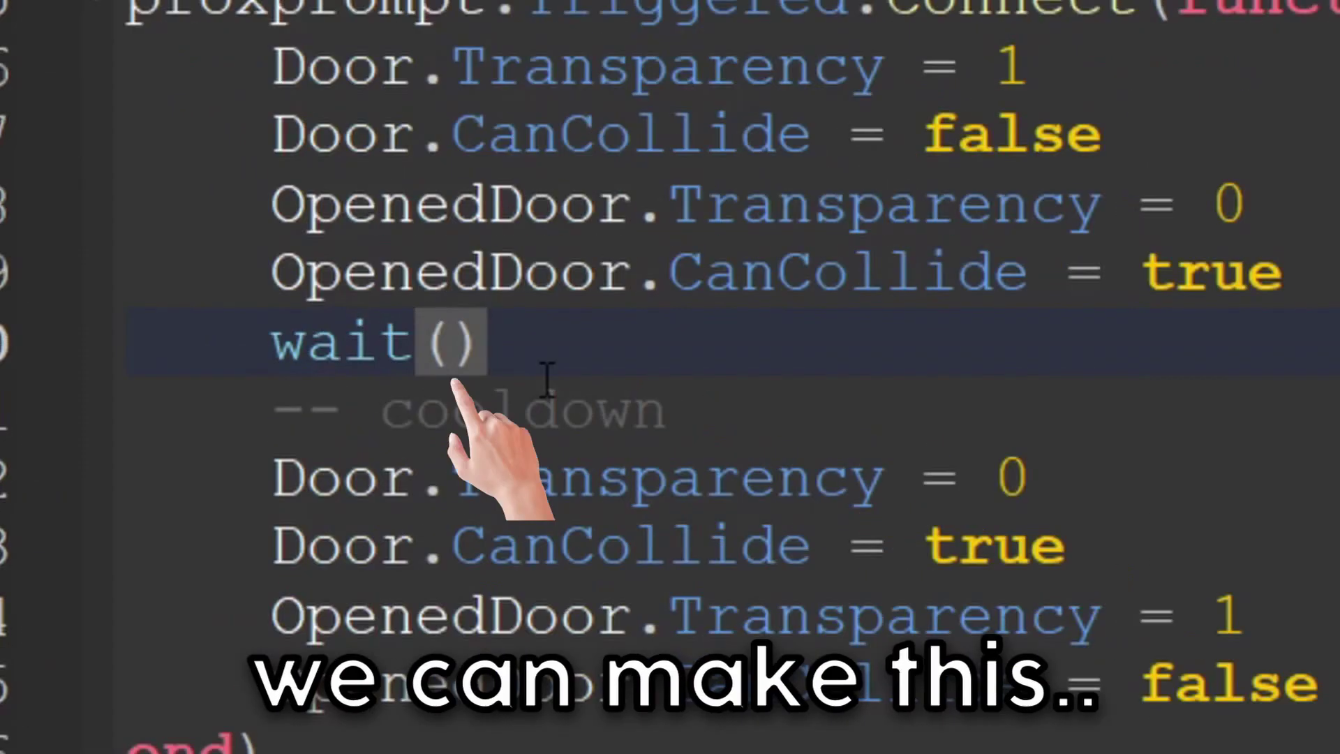
pyautogui.write('5')
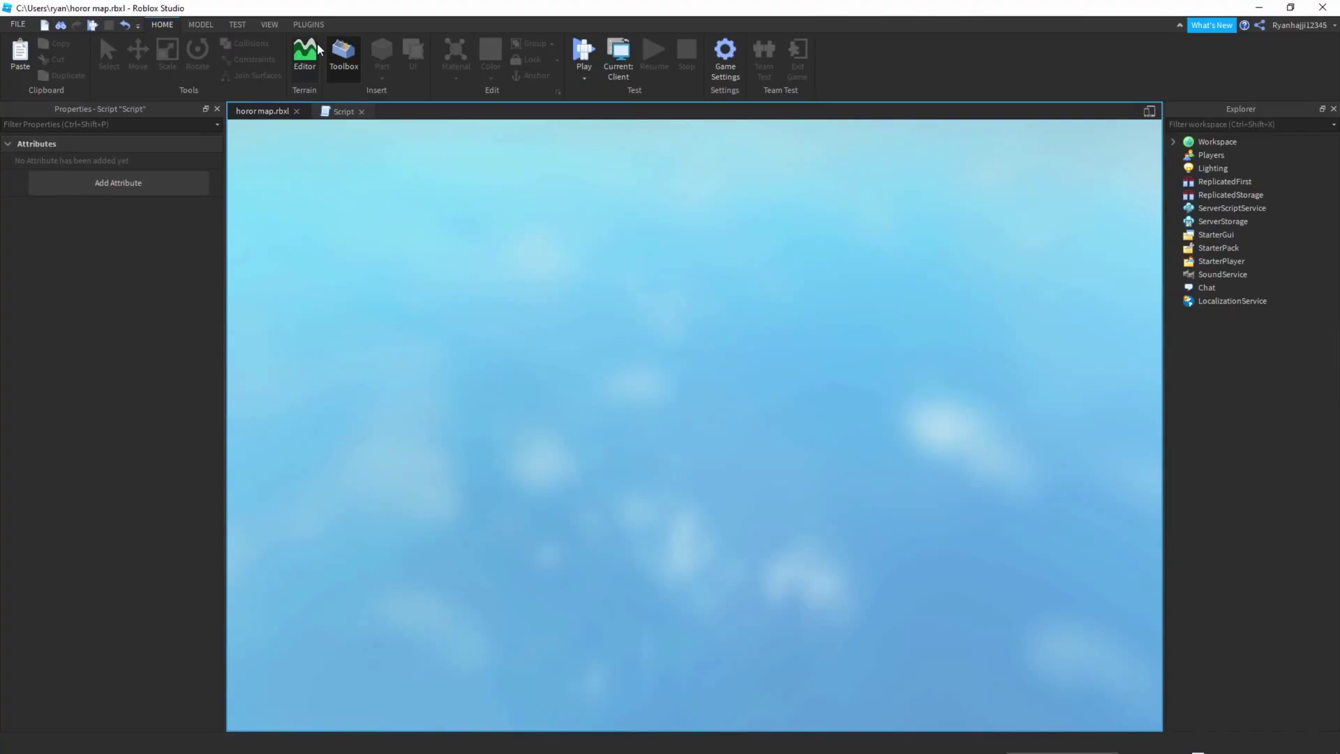
# Run another playtest and trigger the desk door's Interact prompt to check the longer open time
pyautogui.press('F5')
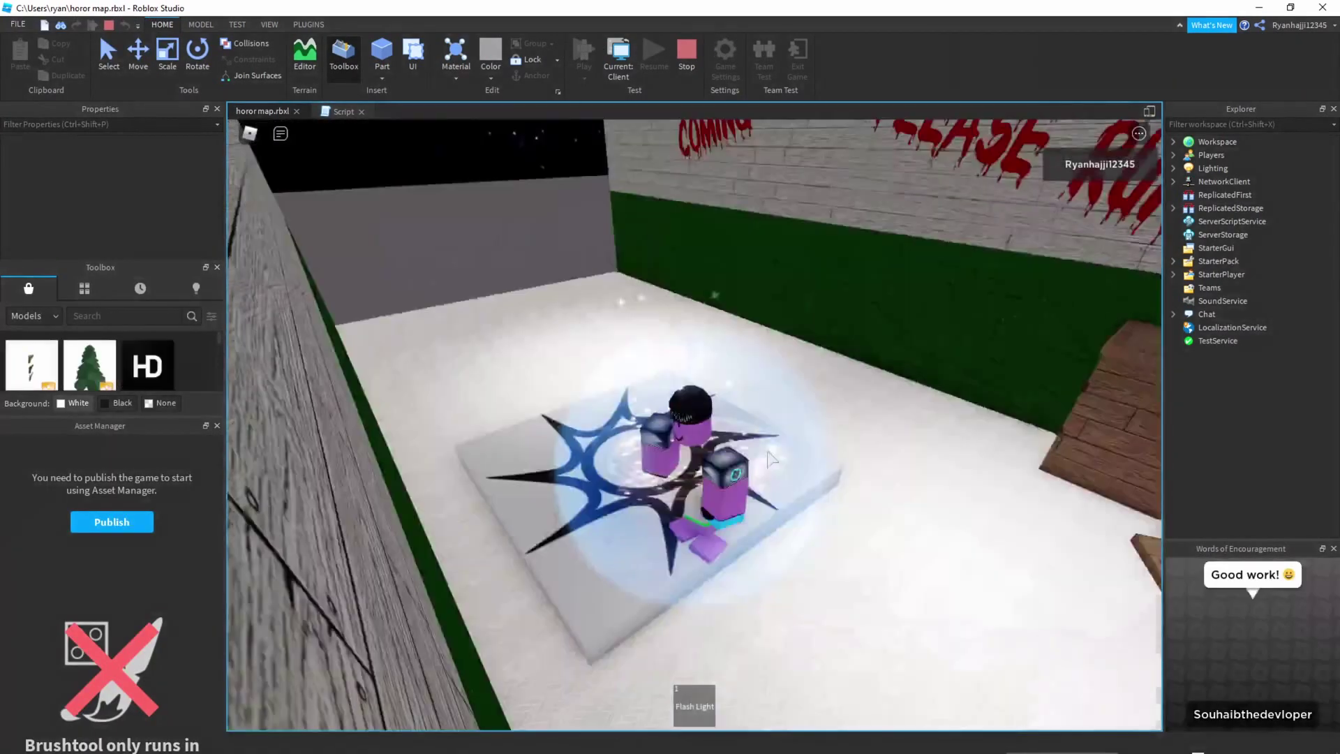
pyautogui.press('w')
pyautogui.moveTo(772, 460); pyautogui.dragTo(768, 463, button='right')
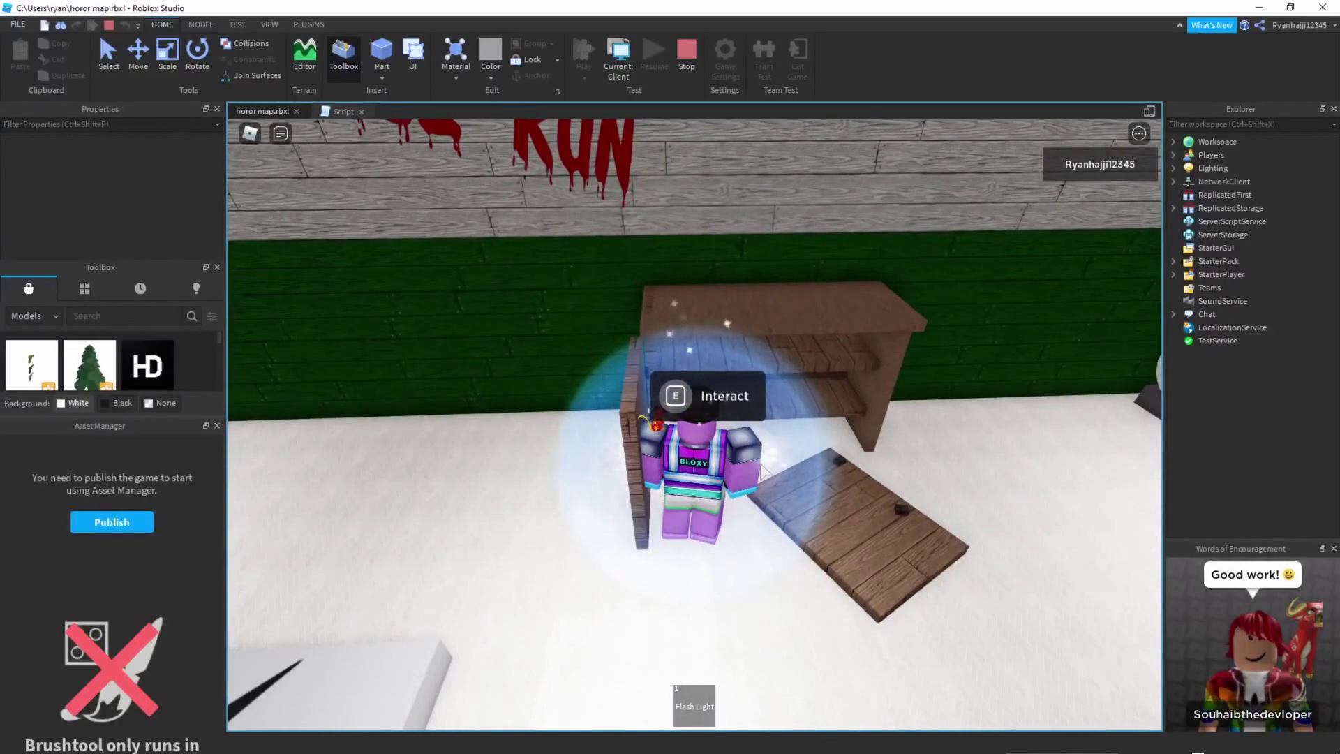
pyautogui.press('s')
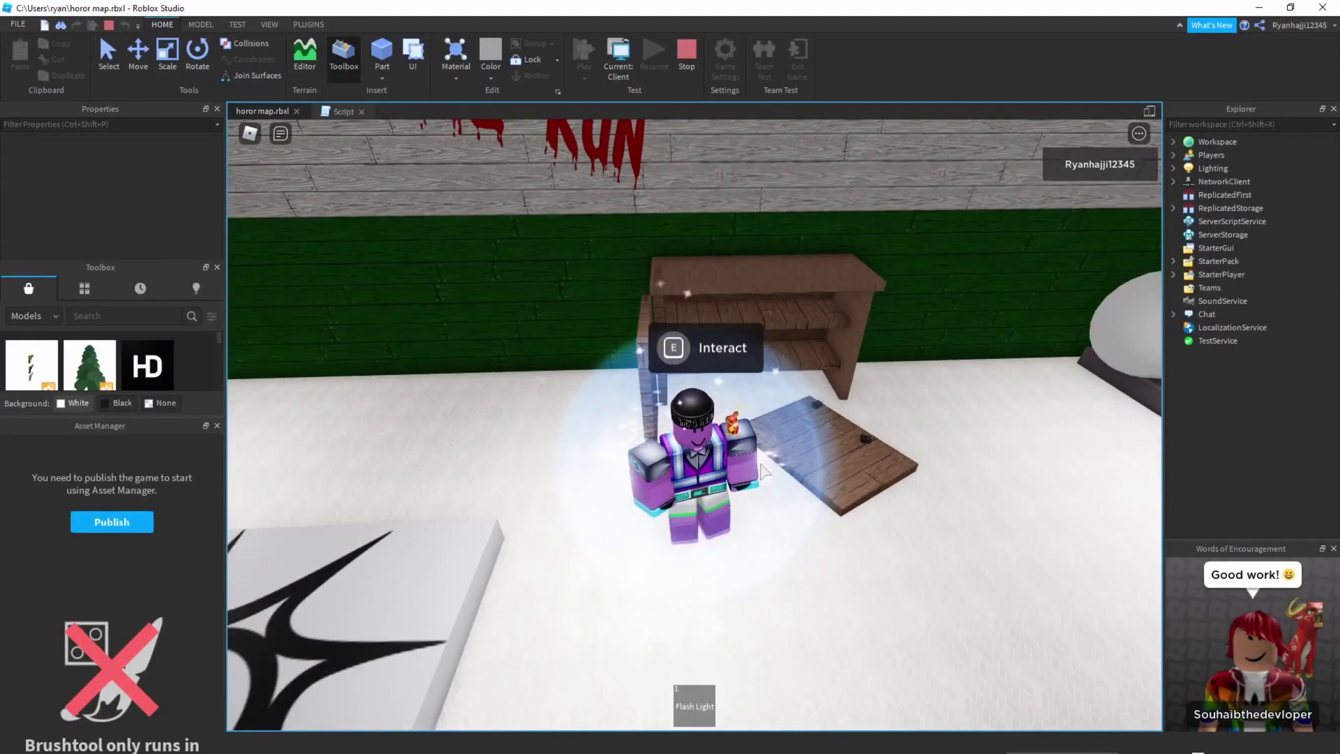
pyautogui.press('e')
pyautogui.moveTo(762, 466); pyautogui.dragTo(768, 466, button='right')
# Walk the character away from the desk to the dark wooden cupboard and view its closed doors
pyautogui.press('s')
pyautogui.press('w')
pyautogui.moveTo(656, 543); pyautogui.dragTo(712, 374, button='right')
pyautogui.press('w')
pyautogui.press('d')
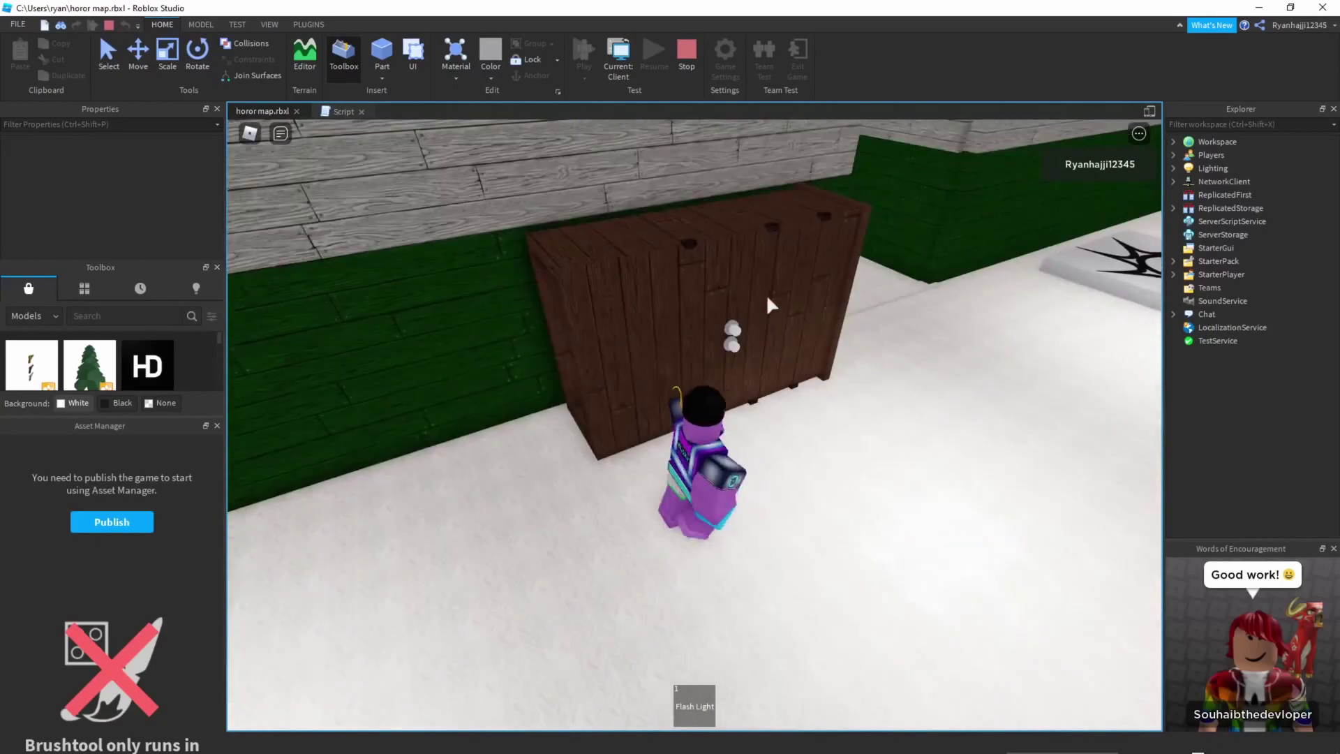
# Look over the closed cupboard in the playtest and survey the corridor and its furniture in the editor
pyautogui.moveTo(742, 302); pyautogui.dragTo(733, 321, button='right')
pyautogui.press('s')
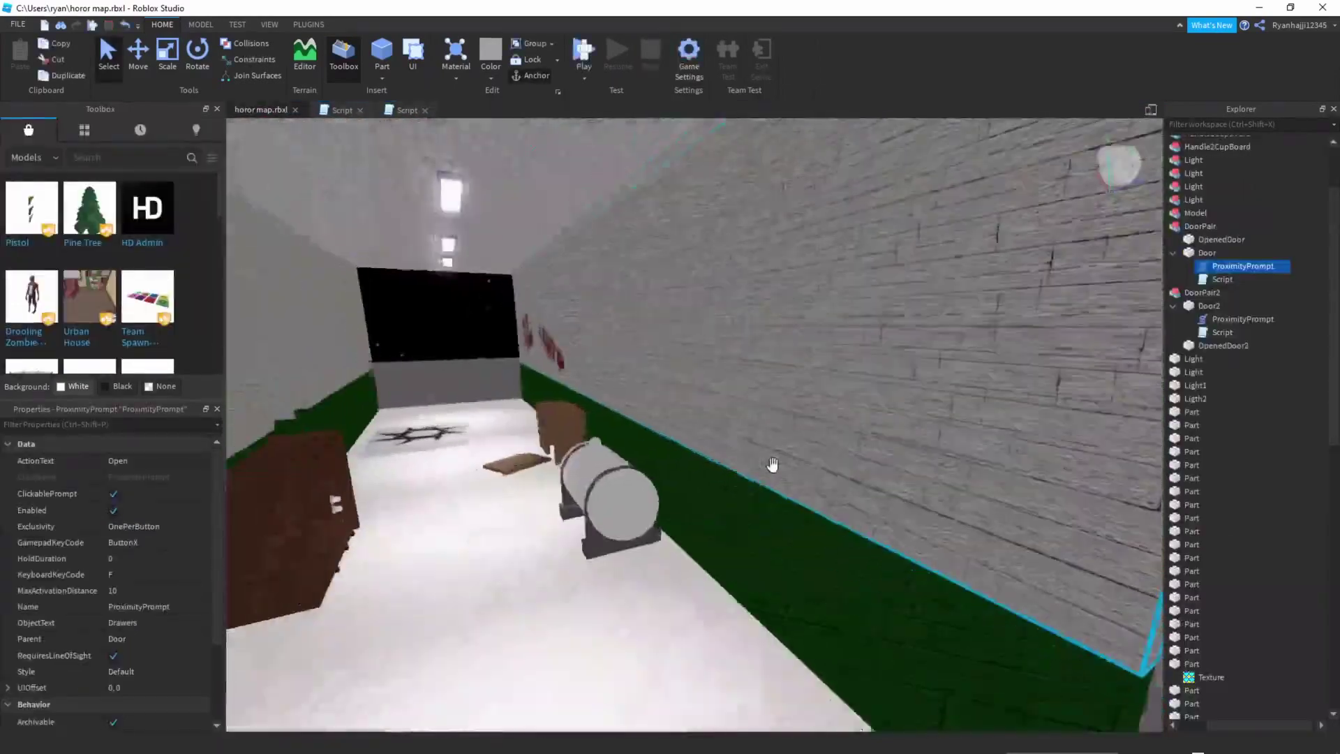
pyautogui.press('w')
pyautogui.moveTo(773, 464)
pyautogui.mouseDown(button='right')
pyautogui.moveTo(758, 461)
pyautogui.moveTo(814, 472)
pyautogui.moveTo(797, 469)
pyautogui.mouseUp(button='right')
pyautogui.press('s')
pyautogui.press('w')
pyautogui.press('w')
pyautogui.press('s')
pyautogui.click(790, 416)
pyautogui.press('w')
pyautogui.moveTo(791, 415)
pyautogui.mouseDown(button='right')
pyautogui.moveTo(775, 409)
pyautogui.moveTo(789, 412)
pyautogui.mouseUp(button='right')
pyautogui.press('s')
pyautogui.press('w')
pyautogui.press('s')
# Add a LocalScript to StarterCharacterScripts under StarterPlayer
pyautogui.scroll(-10, 1198, 603)
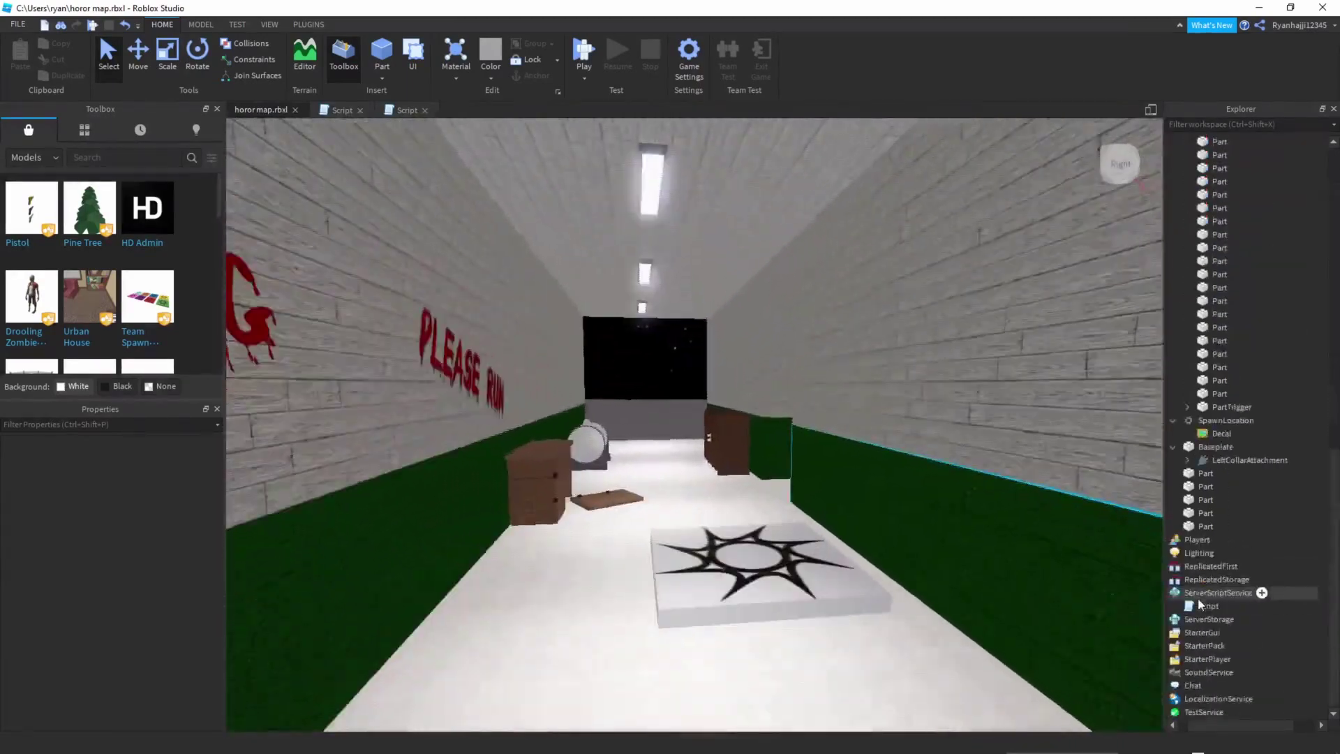
pyautogui.click(1205, 659)
pyautogui.moveTo(1221, 744)
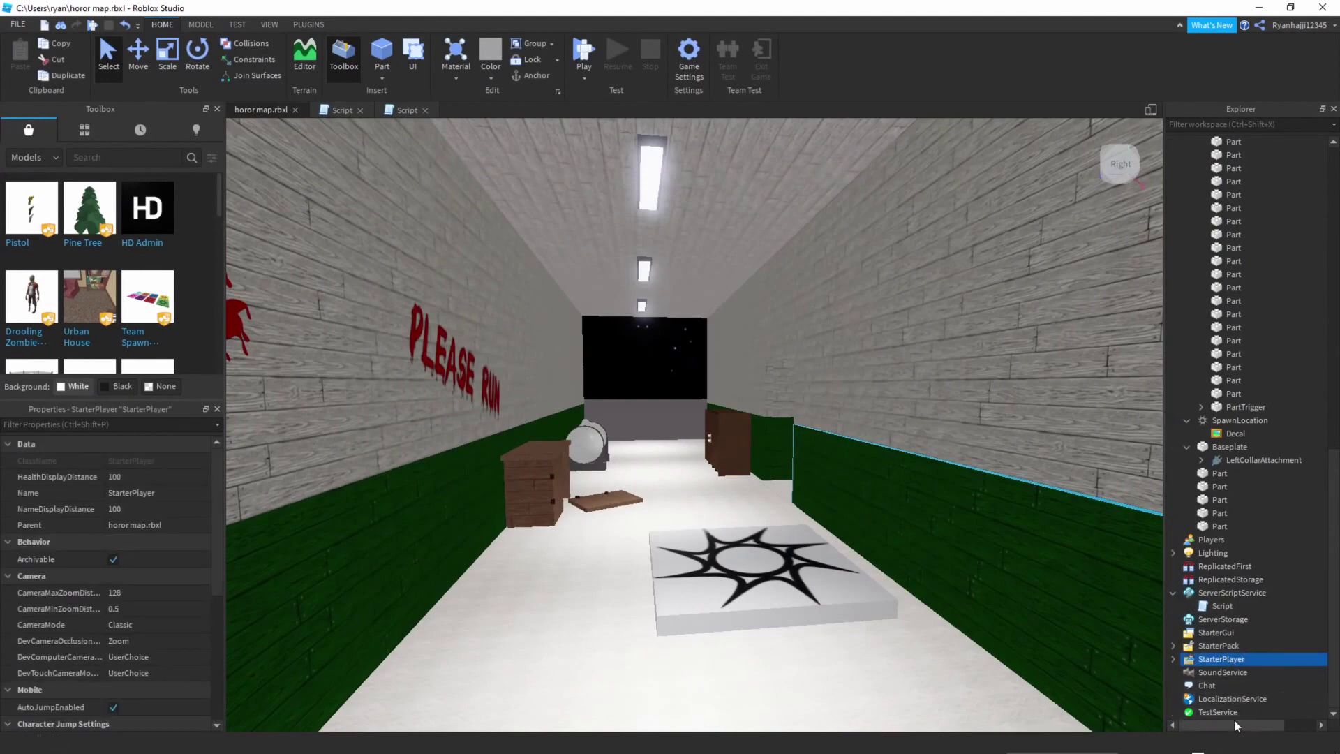
pyautogui.click(1174, 659)
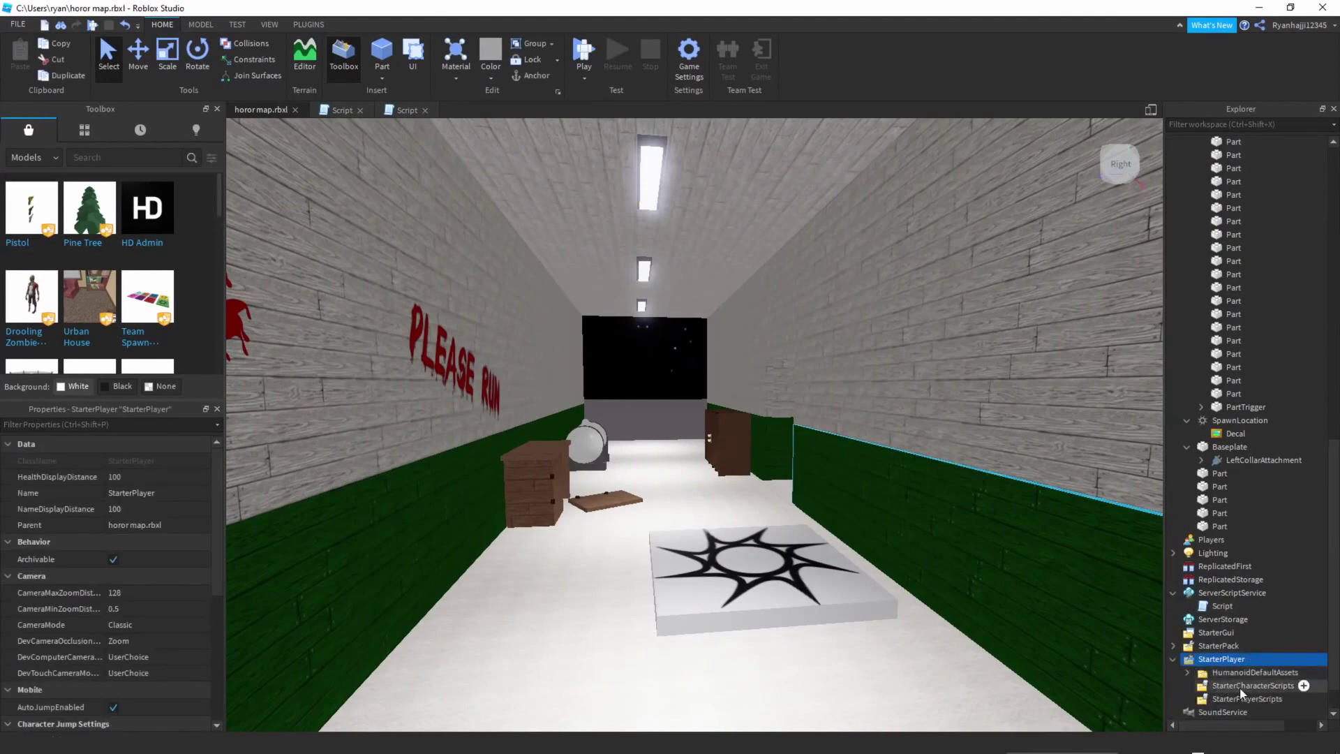
pyautogui.click(1241, 687)
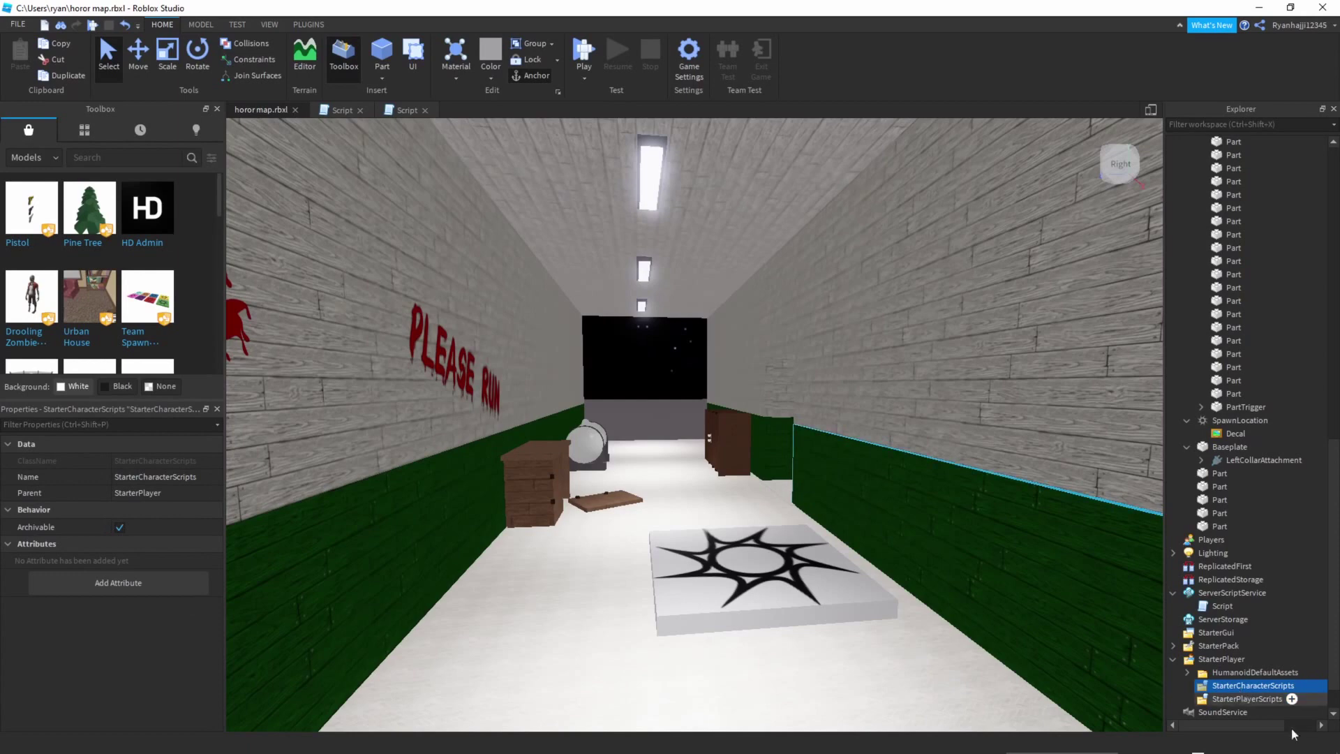
pyautogui.click(1303, 686)
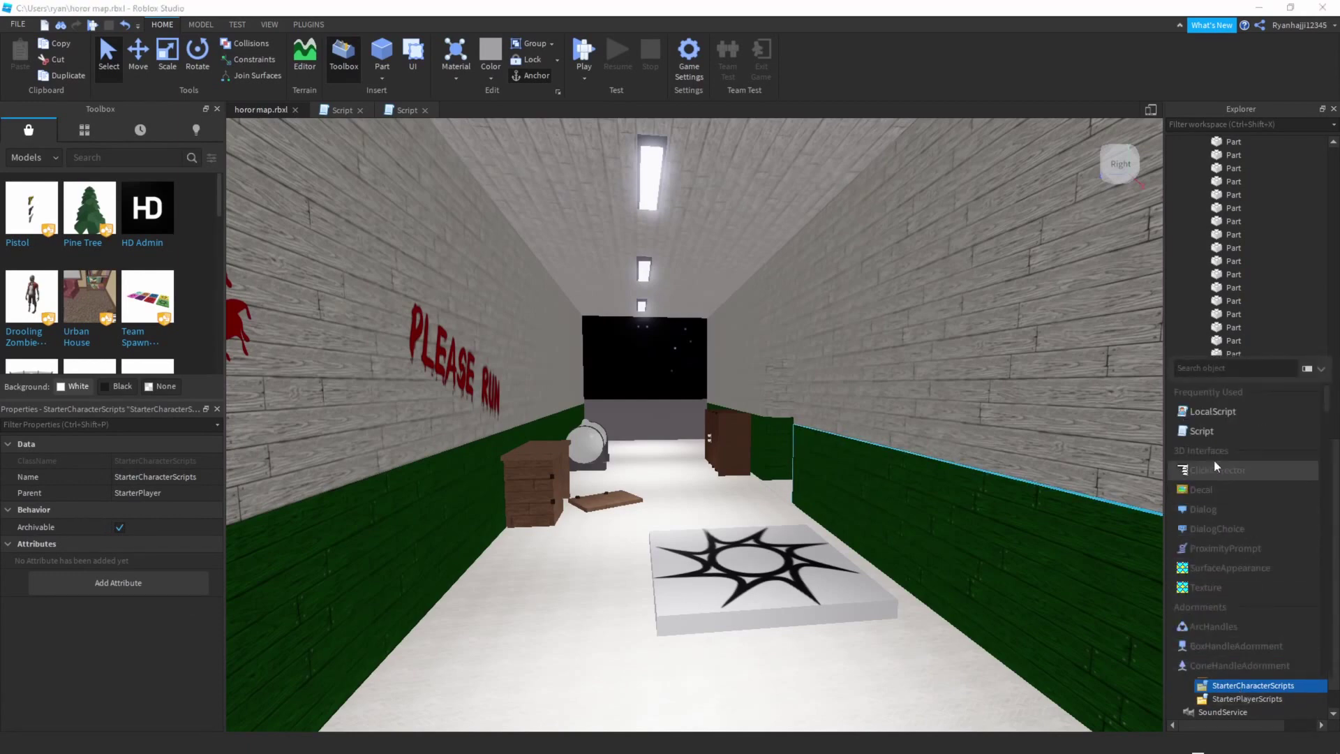
pyautogui.click(1214, 412)
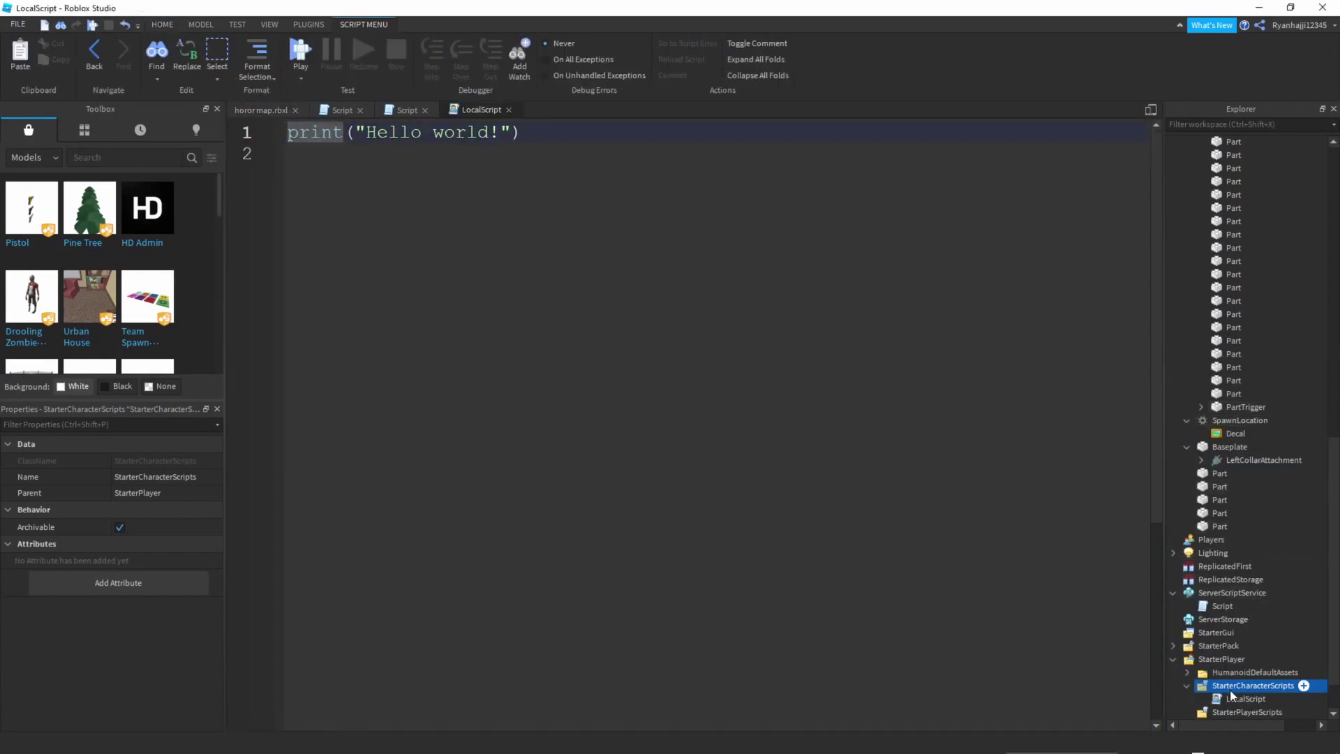
# Rename the new LocalScript as FirstPersonView
pyautogui.click(1234, 696)
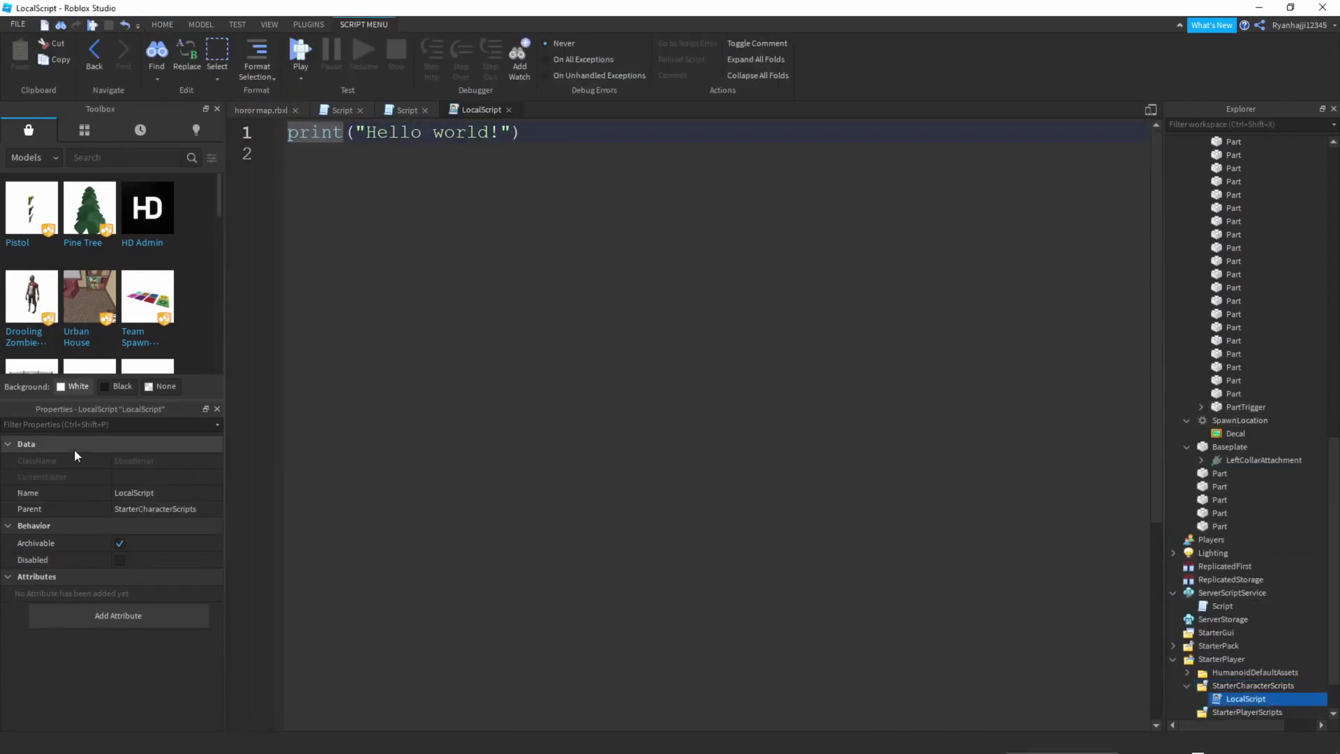
pyautogui.click(147, 492)
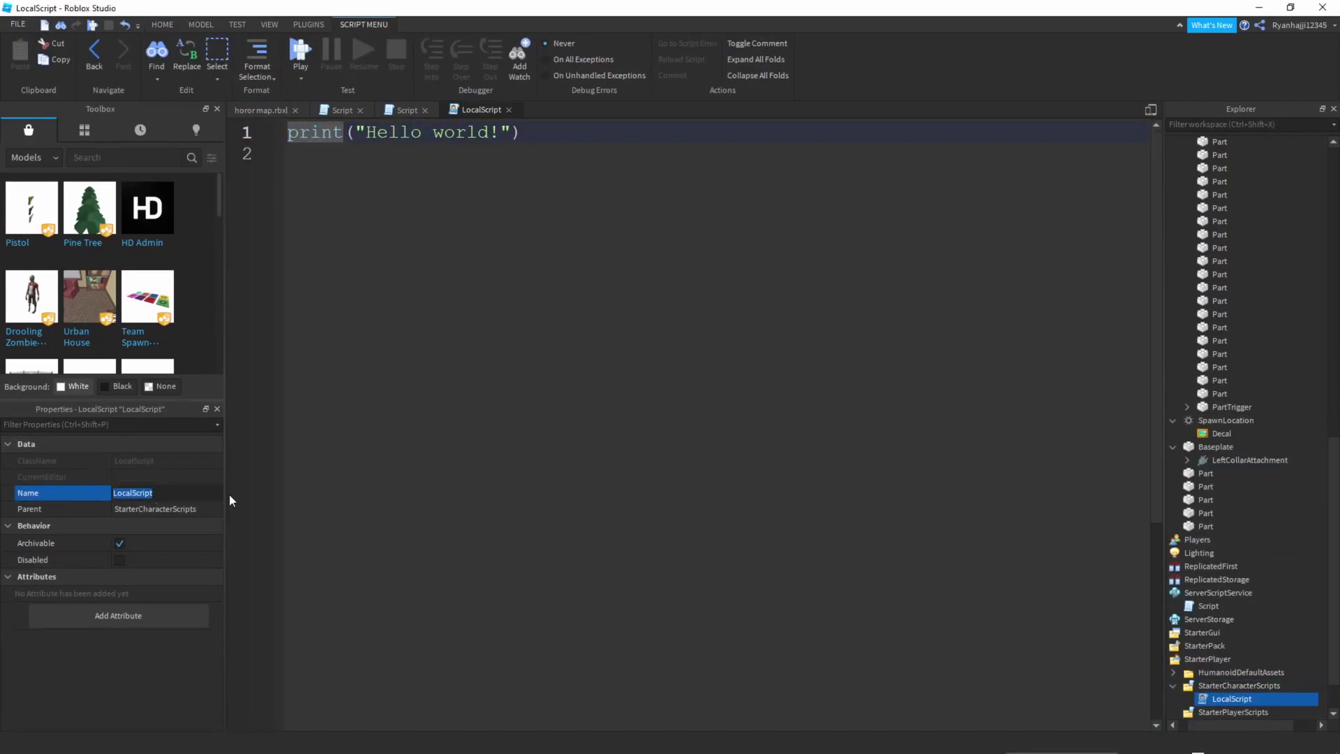
pyautogui.write('FirstPerson')
pyautogui.press('Return')
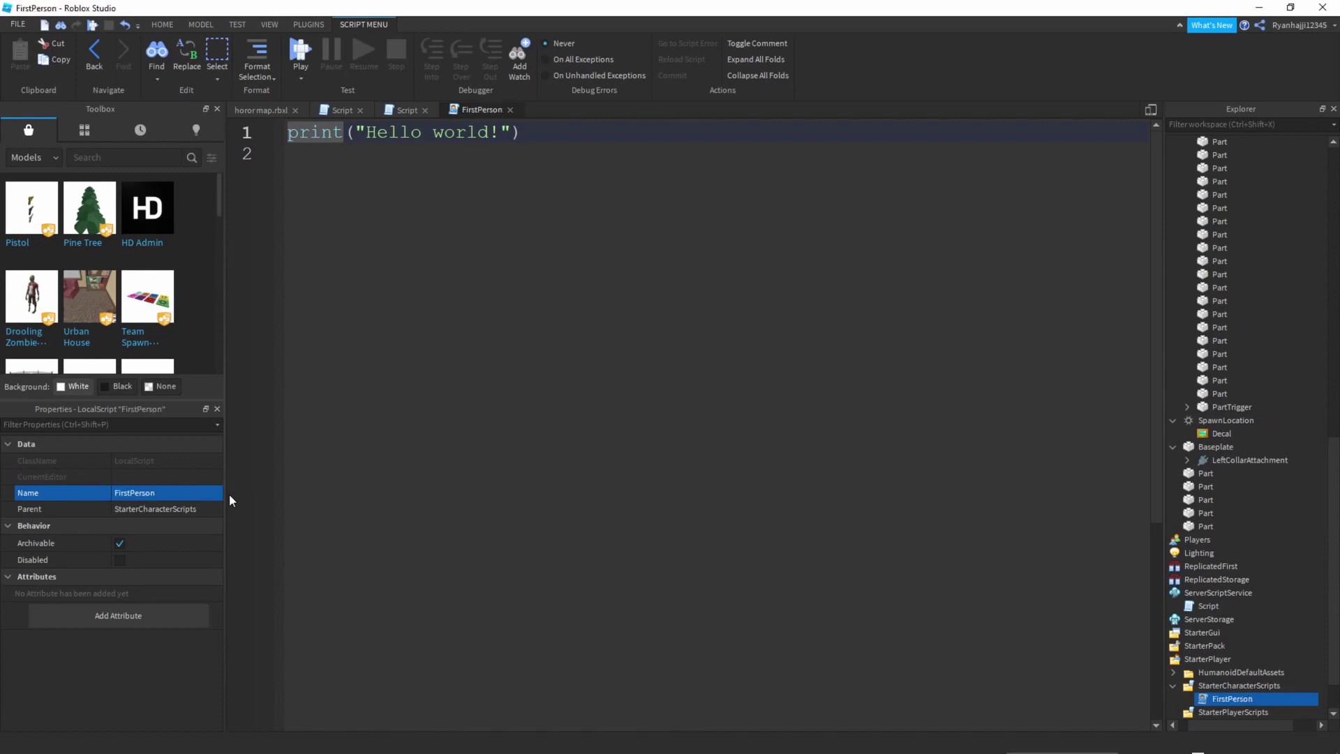
pyautogui.moveTo(564, 138); pyautogui.dragTo(344, 133)
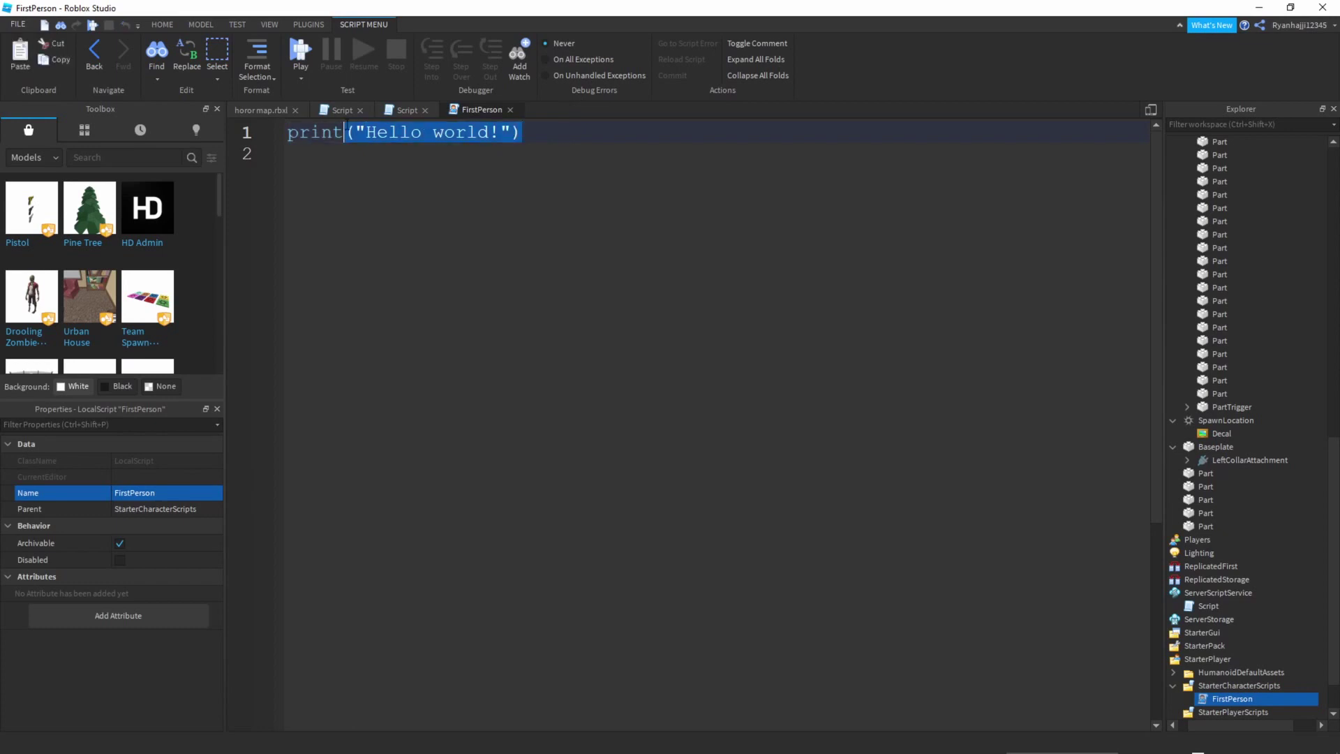
pyautogui.click(153, 494)
pyautogui.click(199, 491)
pyautogui.write('View')
pyautogui.press('Return')
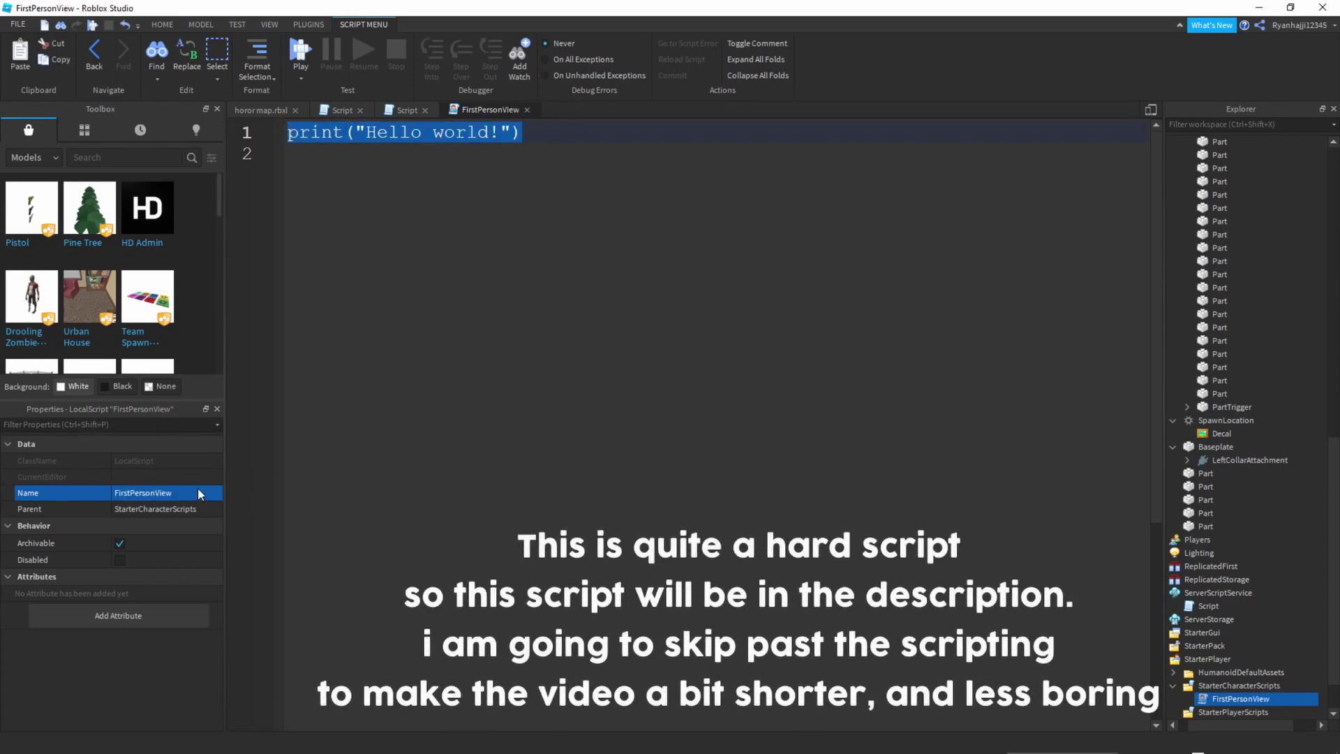
# Replace the default code with local variables for the player, character, humanoid and workspace.CurrentCamera
pyautogui.click(559, 137)
pyautogui.hotkey('ctrl', 'a')
pyautogui.press('BackSpace')
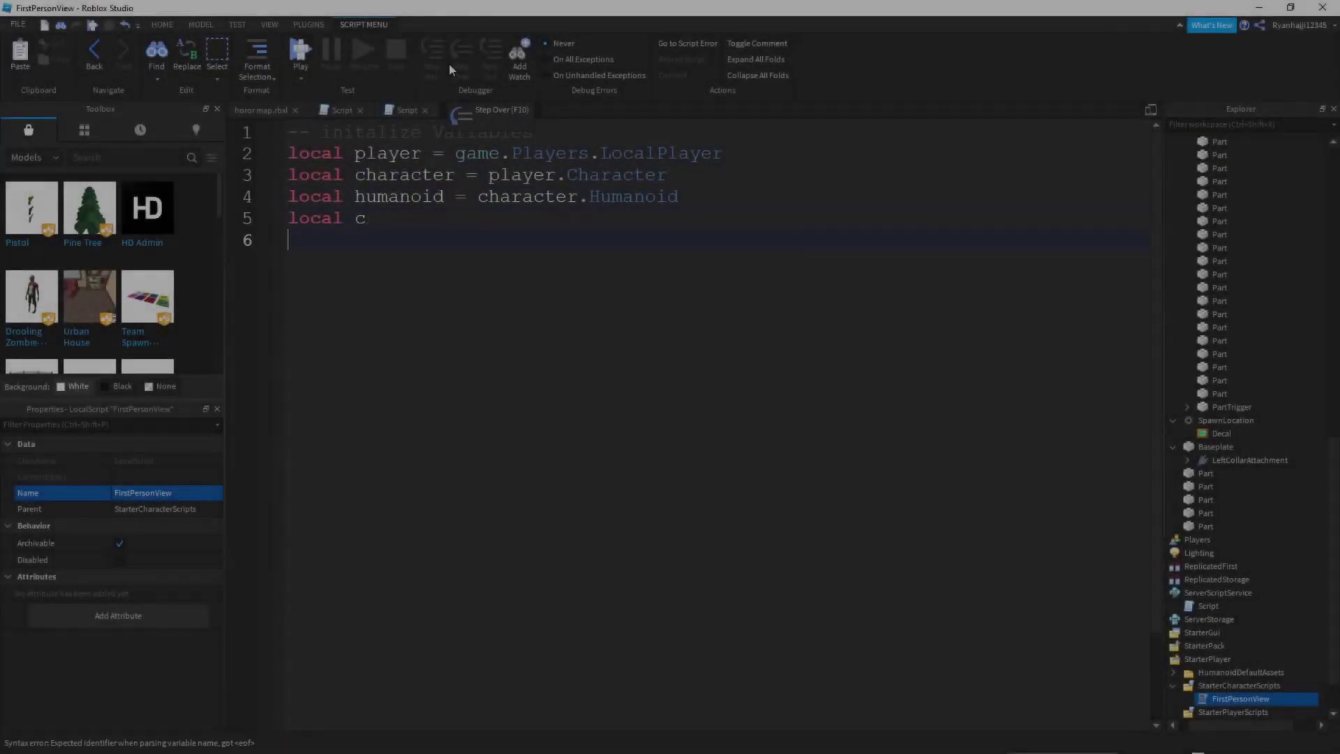
pyautogui.press('Return')
pyautogui.press('Return')
# Add the comments "-- camera settings" and "-- changing transparency of body parts", separated by blank lines for code
pyautogui.write('-- camera settings')
pyautogui.press('Return')
pyautogui.press('Return')
pyautogui.write('-- changing transparency of body parts-- exception for some play')
pyautogui.press('BackSpace')
pyautogui.press('BackSpace')
pyautogui.press('BackSpace')
pyautogui.press('BackSpace')
pyautogui.press('BackSpace')
pyautogui.press('BackSpace')
pyautogui.press('BackSpace')
pyautogui.press('BackSpace')
pyautogui.press('BackSpace')
pyautogui.press('BackSpace')
pyautogui.press('BackSpace')
pyautogui.press('BackSpace')
pyautogui.press('BackSpace')
pyautogui.press('BackSpace')
pyautogui.press('BackSpace')
pyautogui.press('BackSpace')
pyautogui.press('BackSpace')
pyautogui.press('BackSpace')
pyautogui.press('BackSpace')
pyautogui.press('BackSpace')
pyautogui.click(517, 279)
pyautogui.press('Return')
pyautogui.press('Return')
pyautogui.press('Return')
# Under the camera comment, set player.CameraMaxViewDistance to 0.5 with the note "force first person", camera.FieldOfView to 100 and humanoid.CameraOffset to Vector3.new(0,0,0)
pyautogui.press('Up')
pyautogui.press('Up')
pyautogui.press('Up')
pyautogui.write('player.CameraMaxViewDistance = 0.5 -- force first person')
pyautogui.press('Return')
pyautogui.write('camera.FieldOfView = 100')
pyautogui.press('Return')
pyautogui.write('humanoid.CameraOffset = Vector3.new(0,0,0)')
# Under the transparency comment, write a for loop over character:GetChildren() with an if block for BaseParts not named "Head"
pyautogui.press('Down')
pyautogui.press('Down')
pyautogui.press('Down')
pyautogui.press('Down')
pyautogui.press('Return')
pyautogui.write('for childIndex, child in pairs(character:GetChildren()) do')
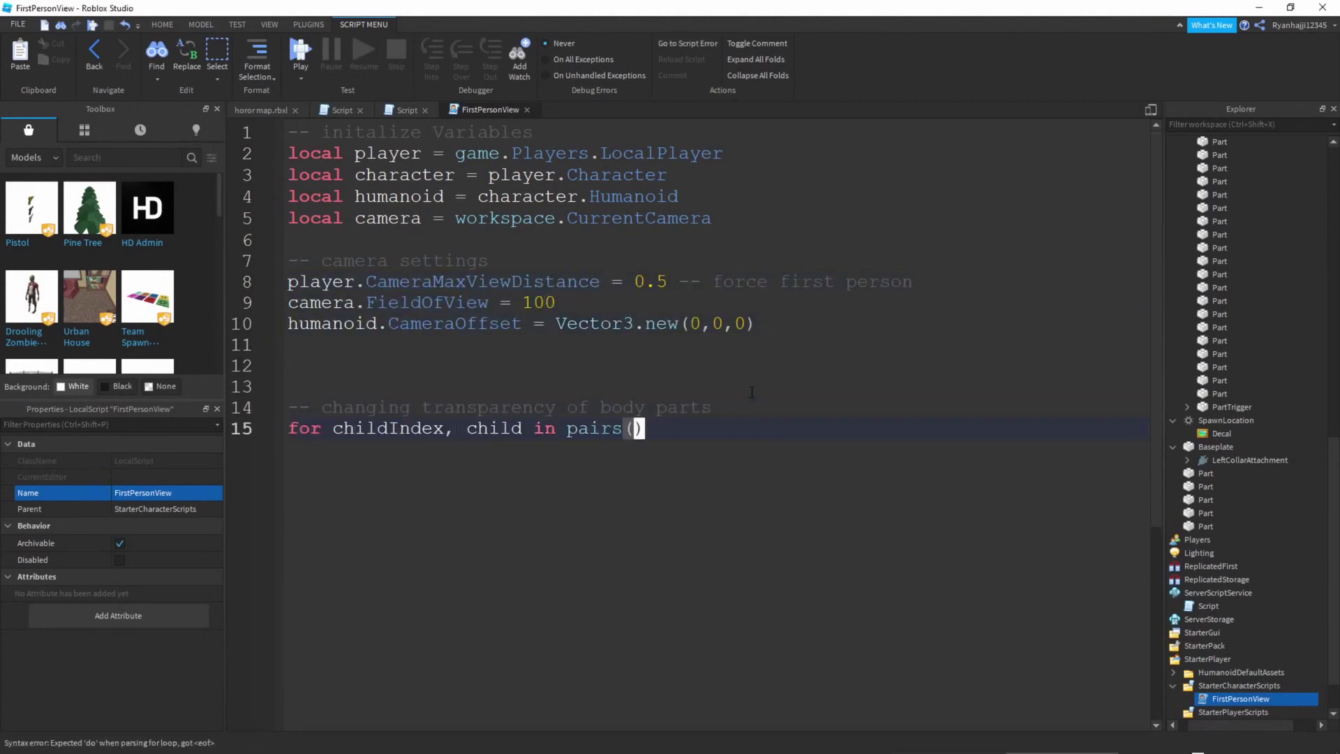
pyautogui.press('Return')
pyautogui.write('if child:IsA("BasePart") and child.Name ~= "Head"  then')
pyautogui.press('Return')
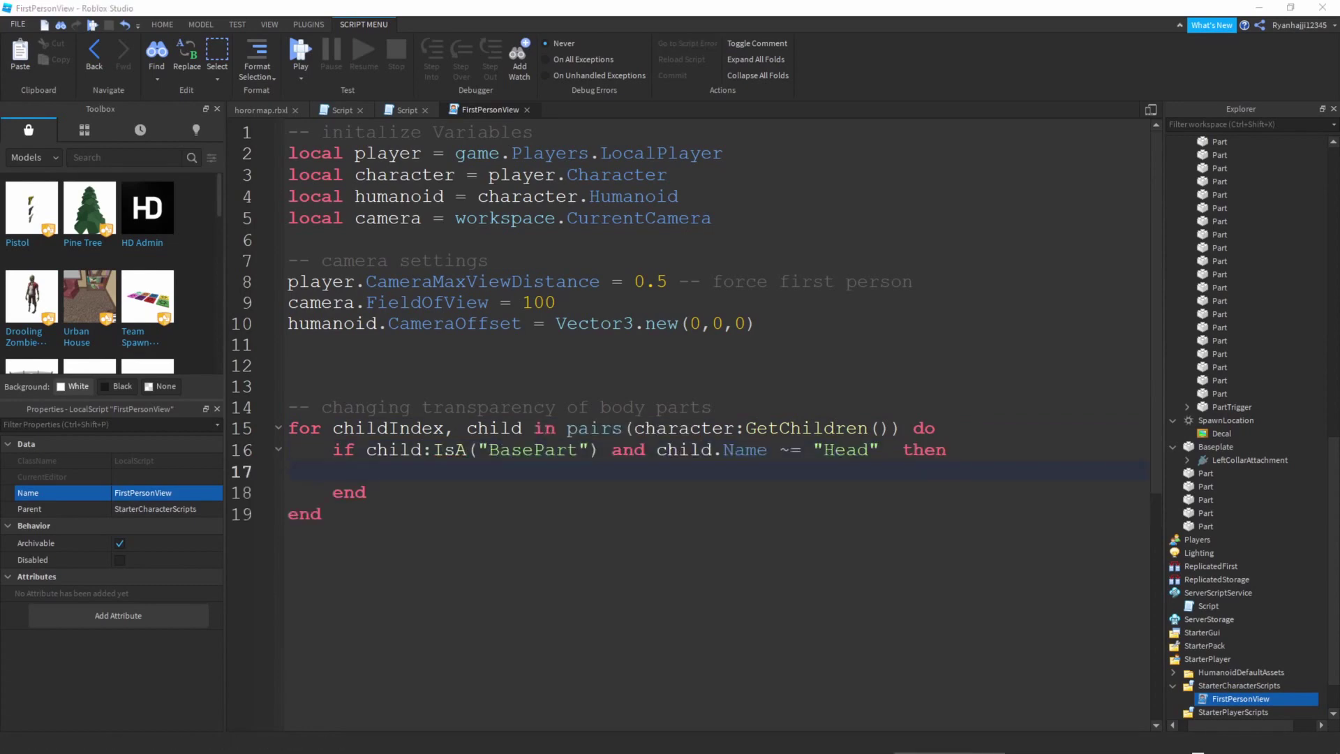
# Connect a function to each child's LocalTransparencyModifier changed signal that assigns child.Transparency to child.TransparencyModifier
pyautogui.press('Return')
pyautogui.write('child:GetPropertyChangedSignal("LocalTransparencyModifier"):Connect(function()')
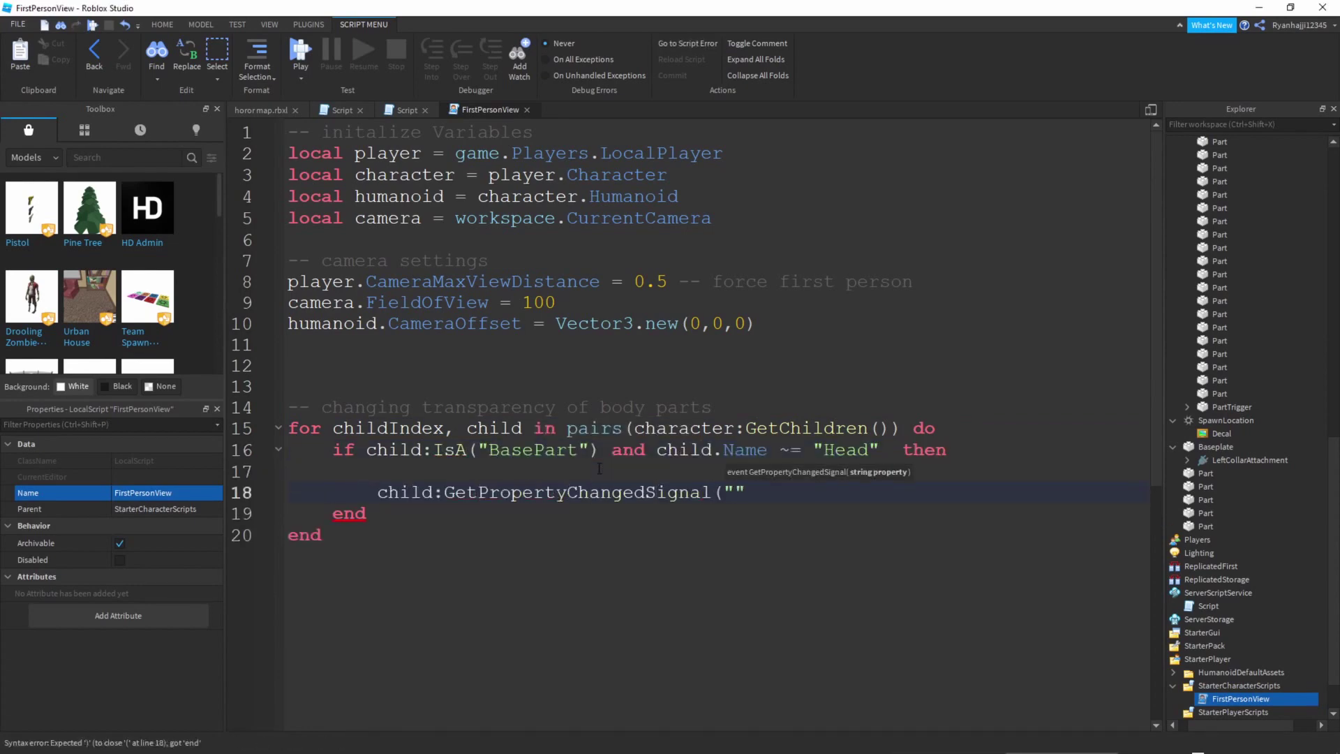
pyautogui.press('Return')
pyautogui.write('child.TransparencyModifier = child.Transparency')
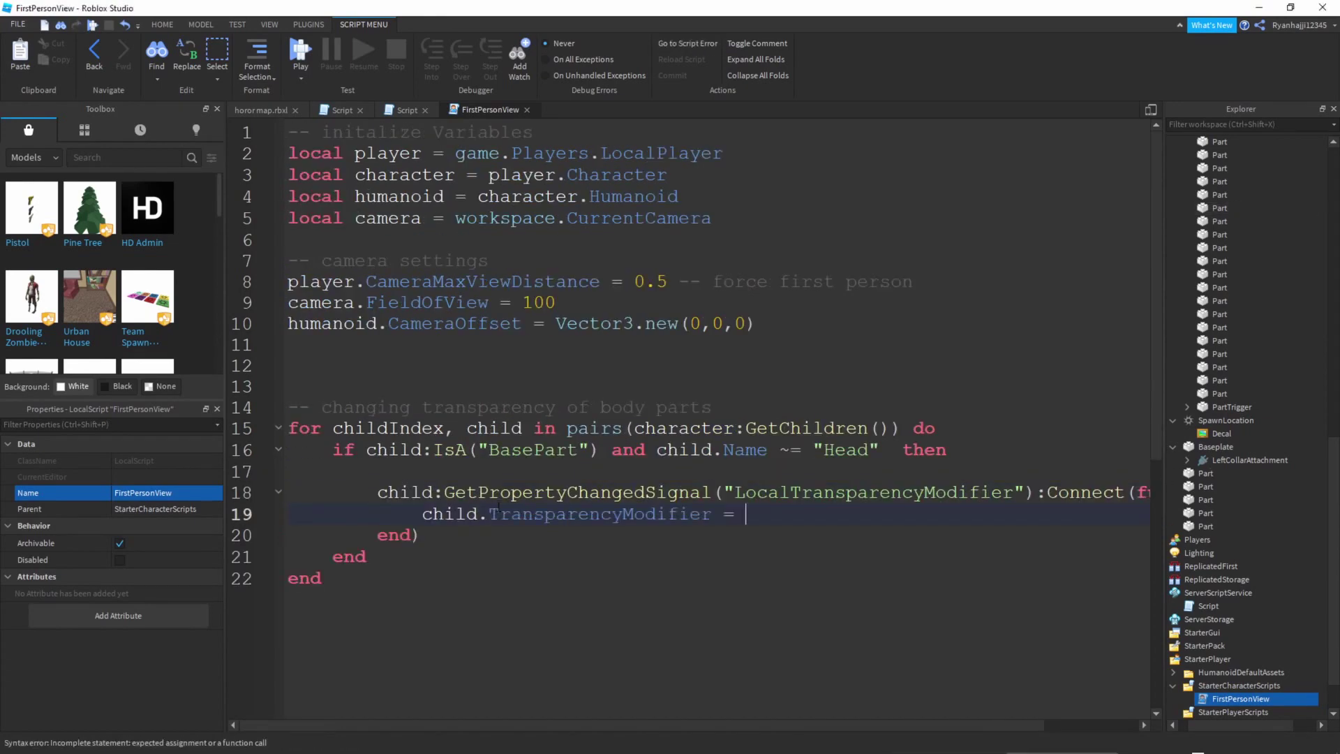
# Below the handler, set child.LocalTransparencyModifier to child.Transparency, and correct the property name inside the handler to LocalTransparencyModifier
pyautogui.press('Down')
pyautogui.press('Return')
pyautogui.press('Return')
pyautogui.write('child.LocalTransparencyModifier = child.Transparen')
pyautogui.doubleClick(600, 514)
pyautogui.write('LocalTransparenc')
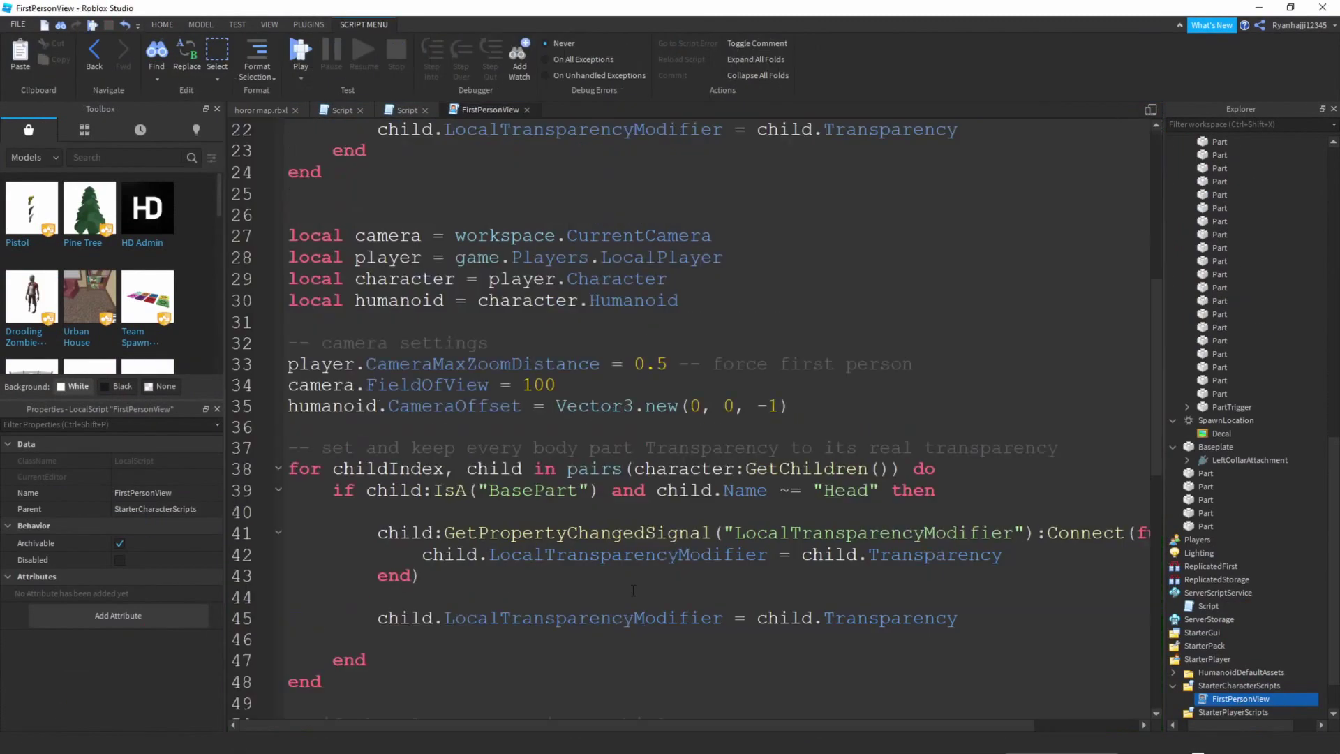
# Read through the camera settings and body-part transparency code in the FirstPersonView script
pyautogui.keyDown('ctrl'); pyautogui.scroll(-3, 633, 591); pyautogui.keyUp('ctrl')
pyautogui.scroll(-5, 633, 590)
pyautogui.keyDown('ctrl'); pyautogui.scroll(3, 633, 591); pyautogui.keyUp('ctrl')
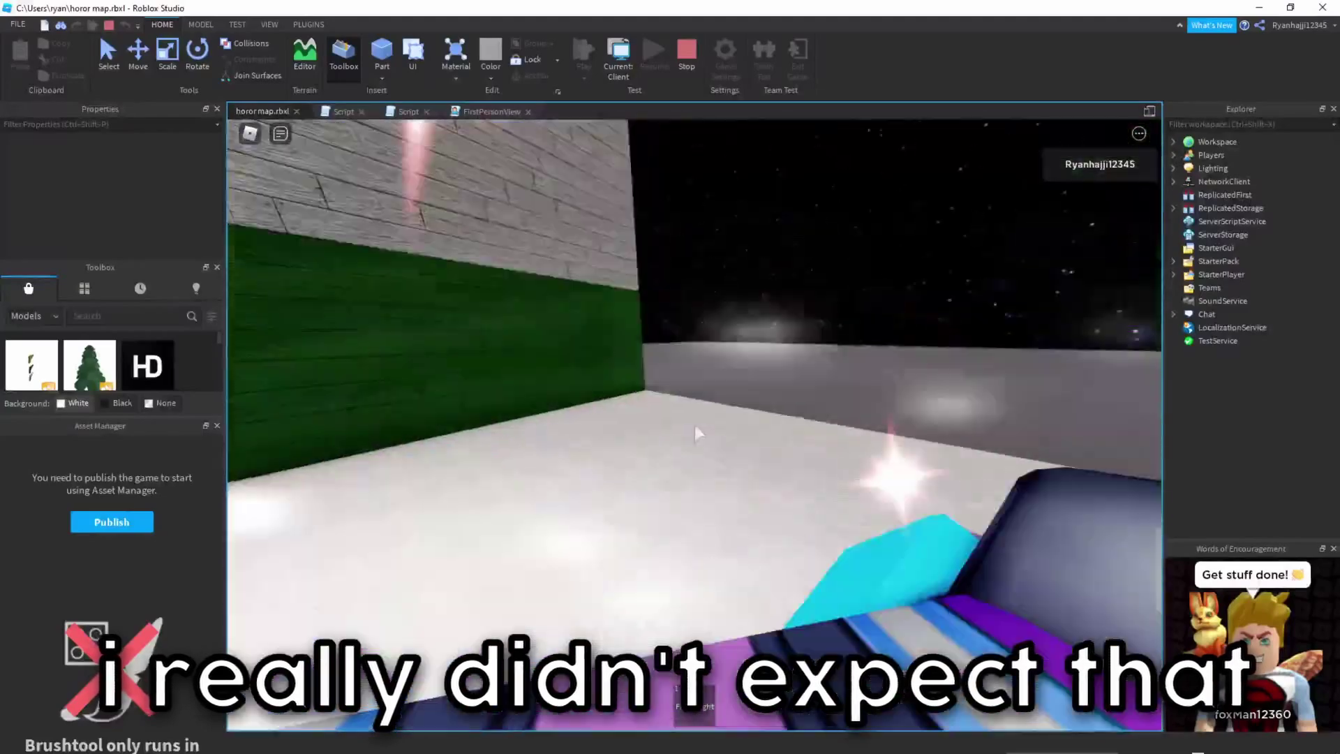
# Walk the character through the corridor in a playtest to check the first-person view and visible body parts
pyautogui.press('w')
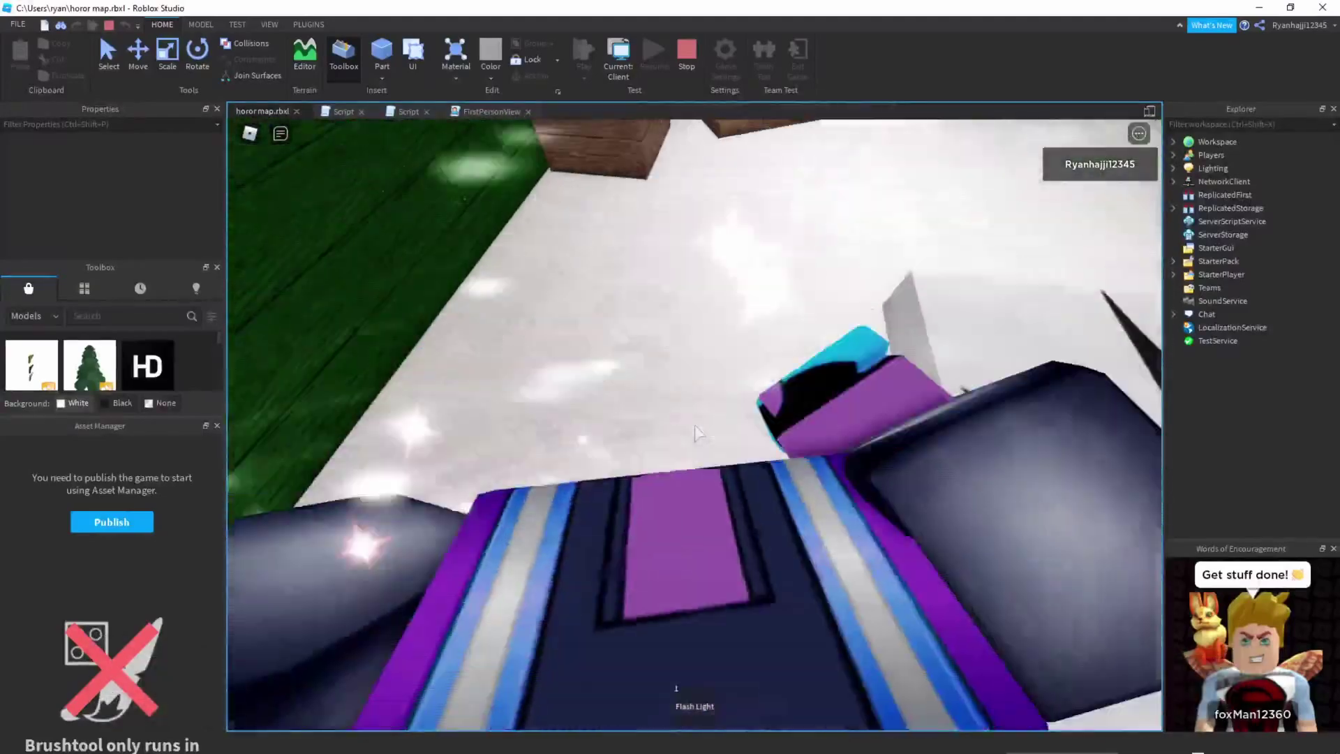
pyautogui.press('w')
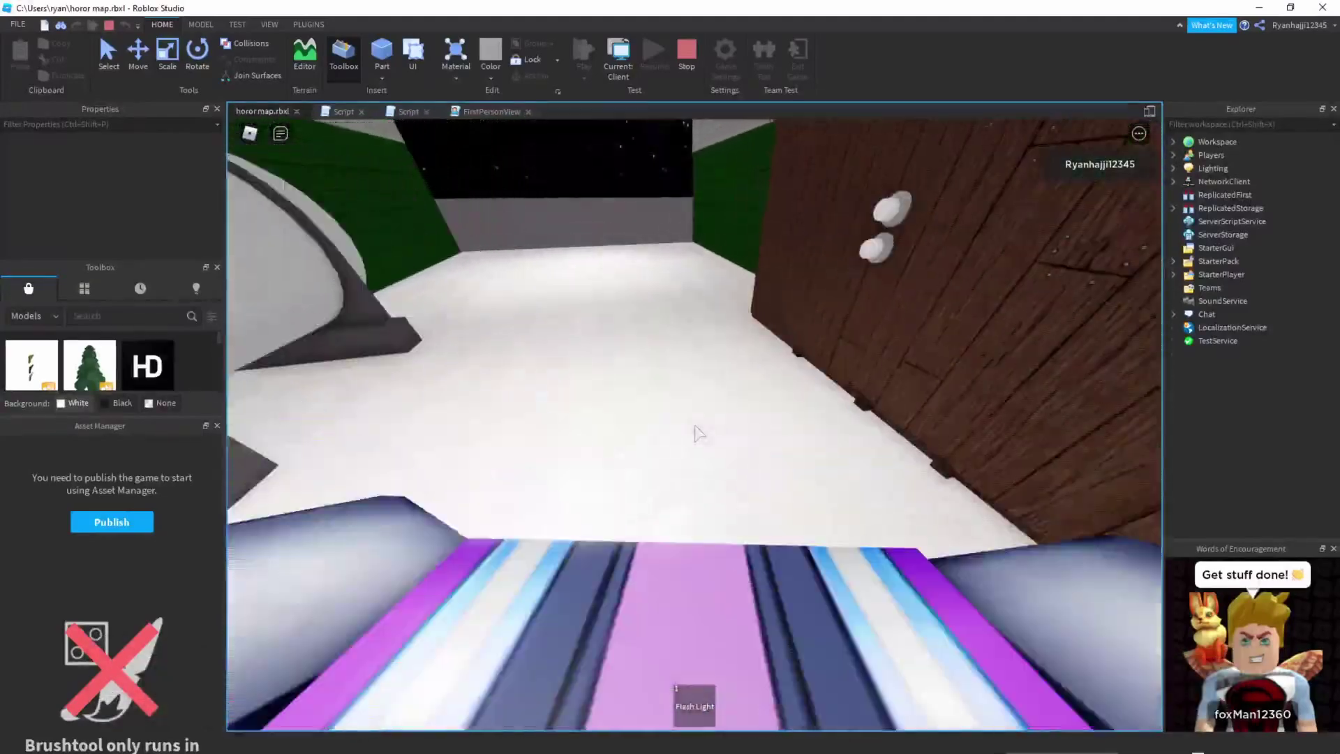
pyautogui.press('w')
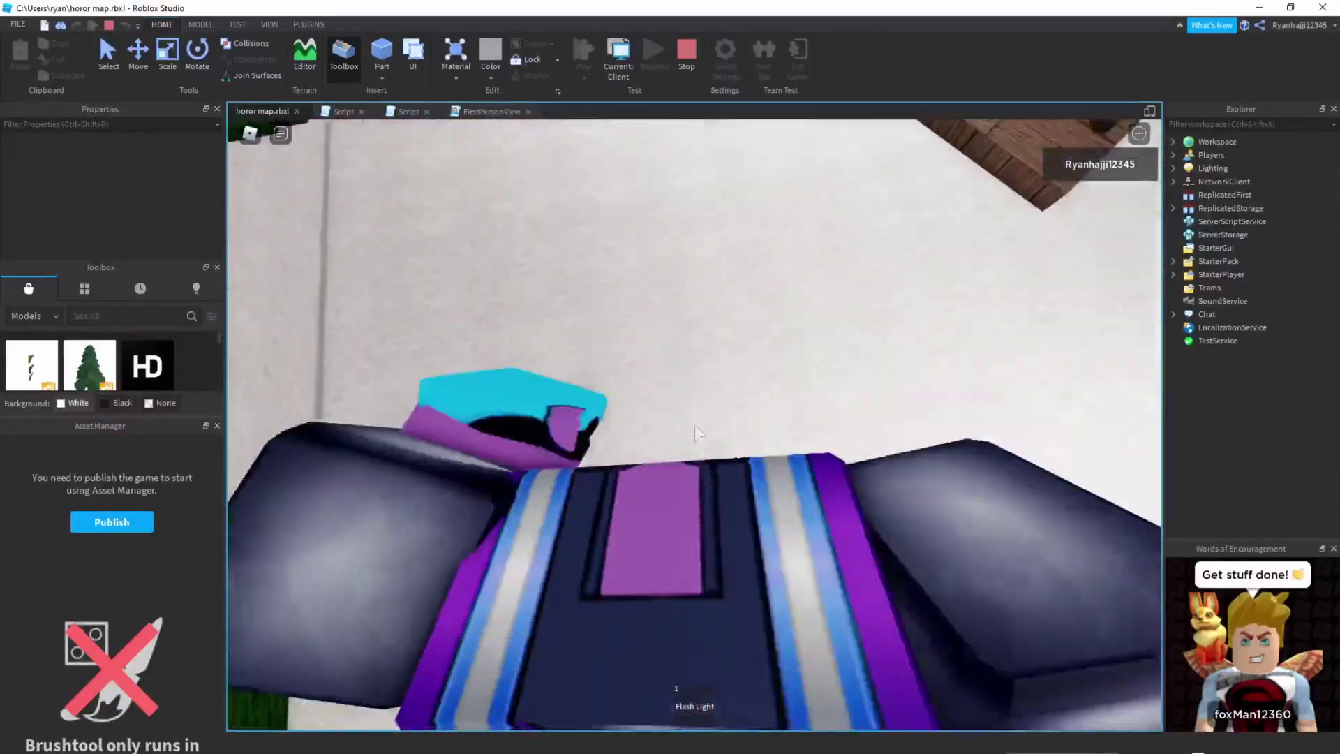
pyautogui.press('w')
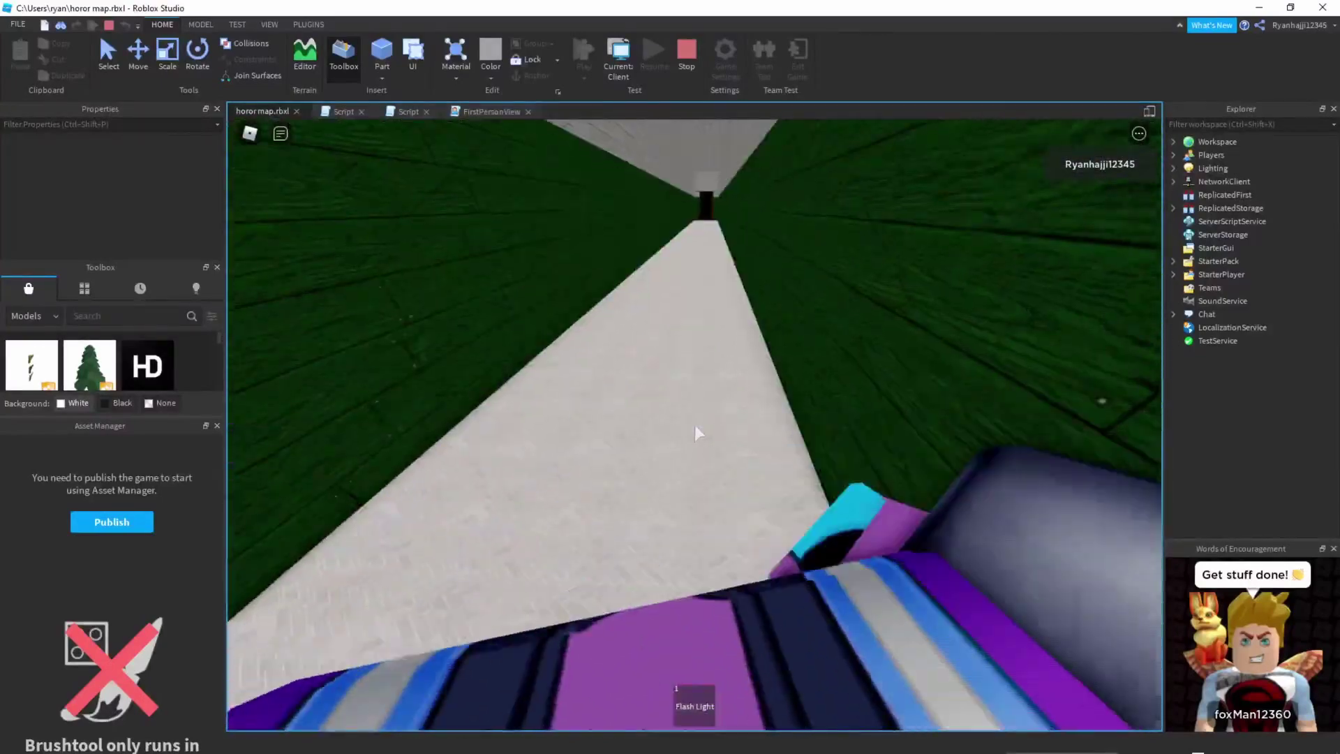
pyautogui.press('w')
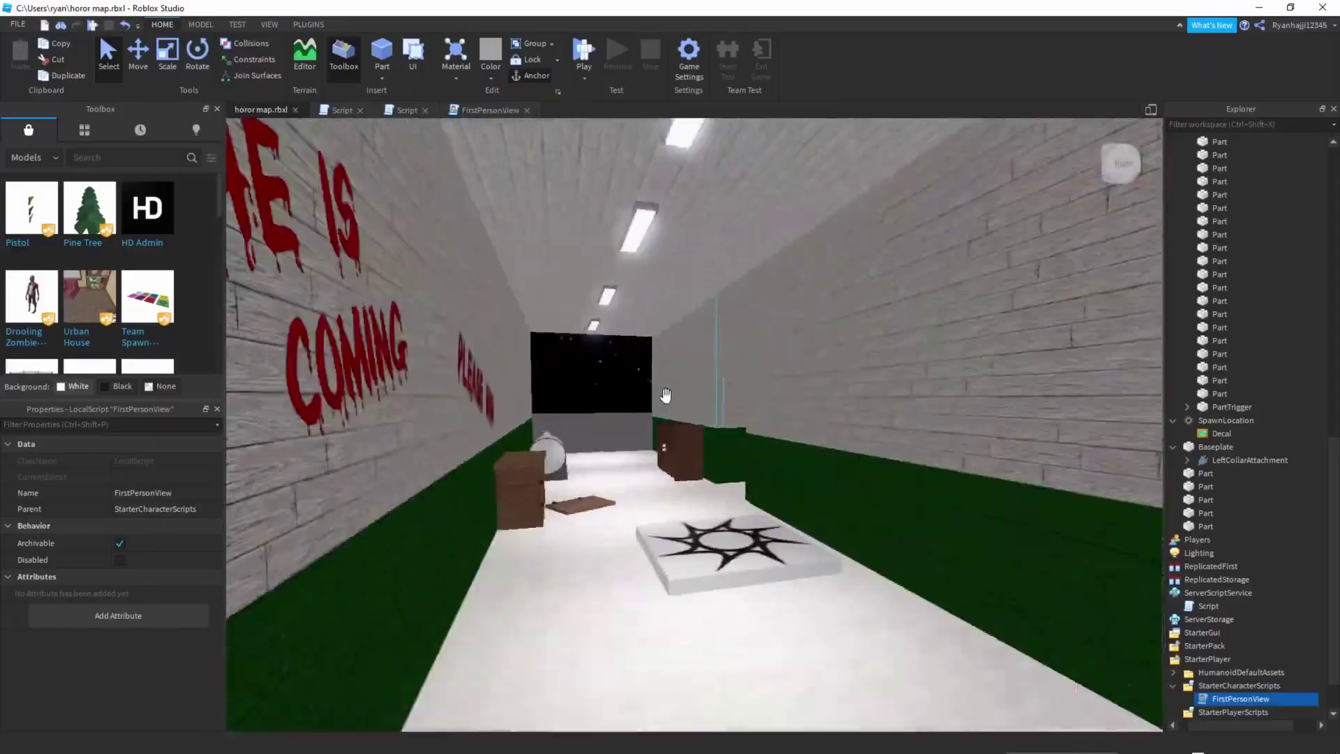
# Reopen the FirstPersonView script and set humanoid.CameraOffset to Vector3.new(0, 0, -2.3)
pyautogui.press('w')
pyautogui.moveTo(737, 440); pyautogui.dragTo(768, 583, button='right')
pyautogui.scroll(-2, 1278, 610)
pyautogui.doubleClick(1256, 646)
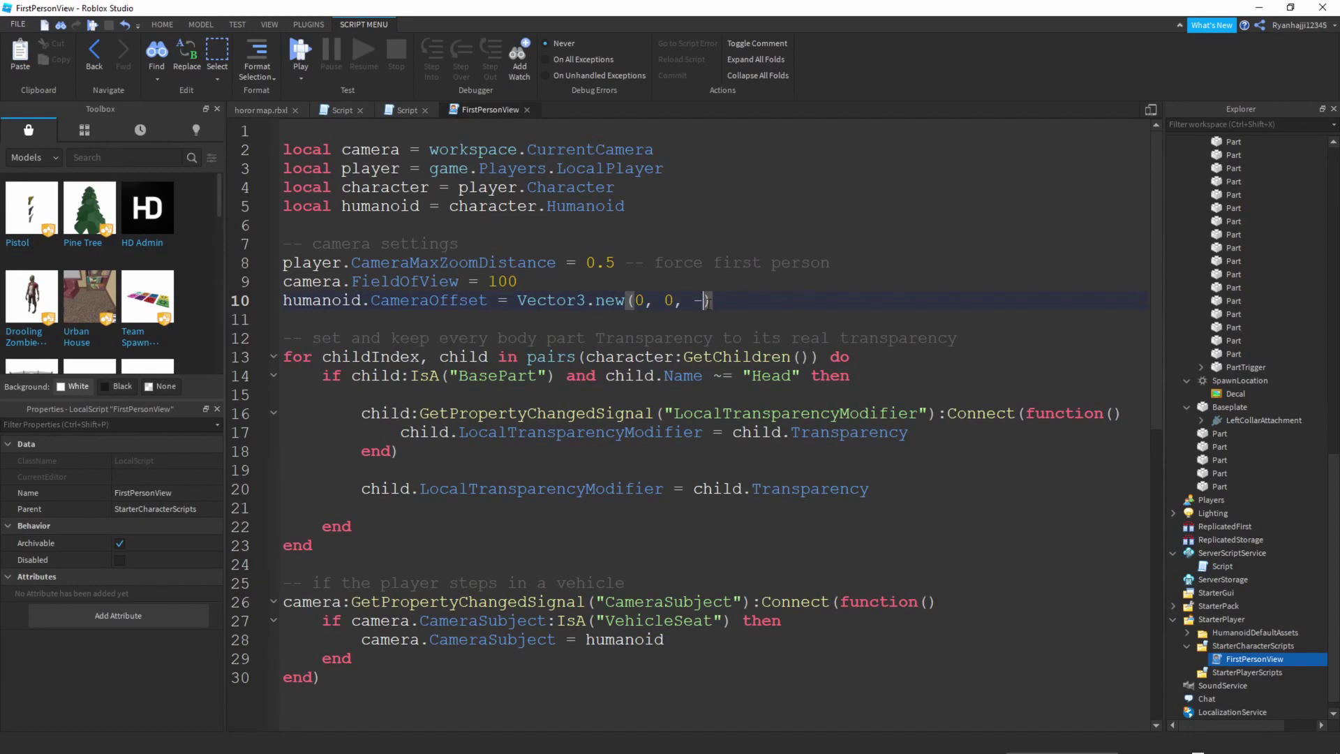
pyautogui.press('Return')
pyautogui.press('Return')
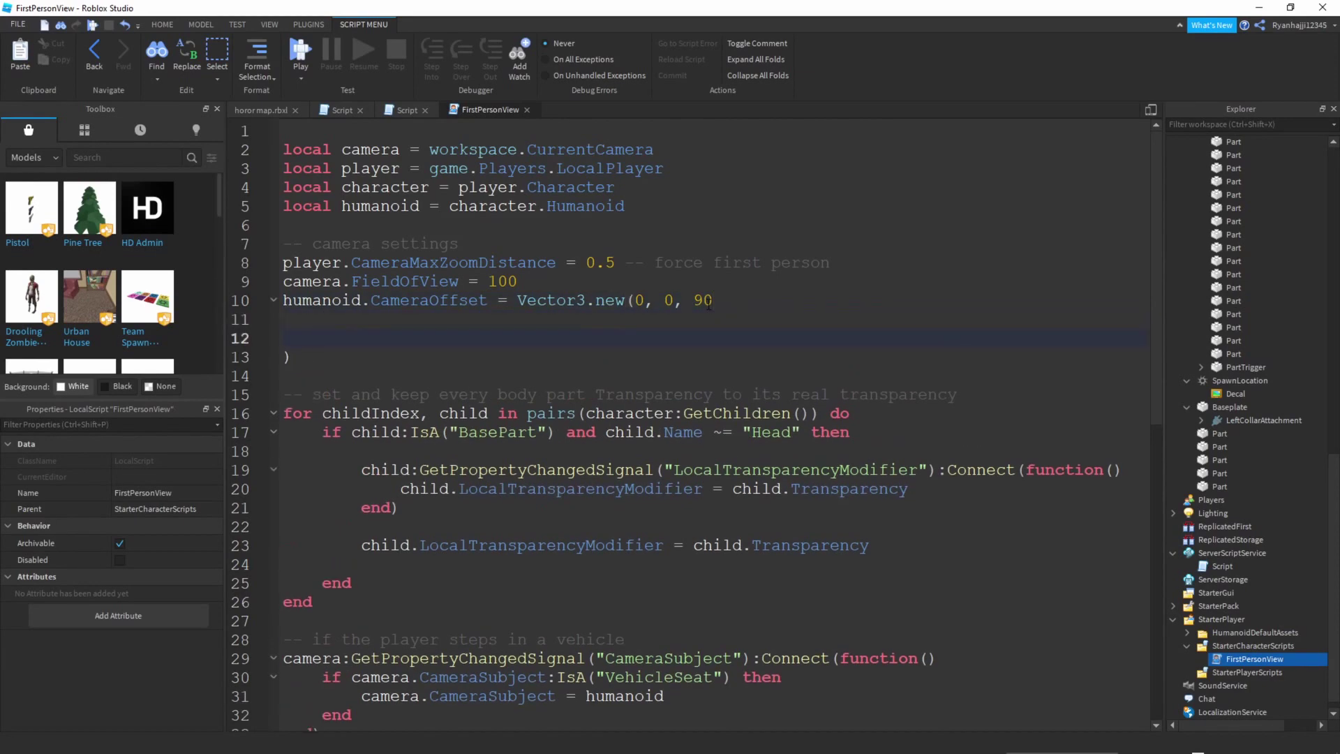
pyautogui.hotkey('ctrl', 'z')
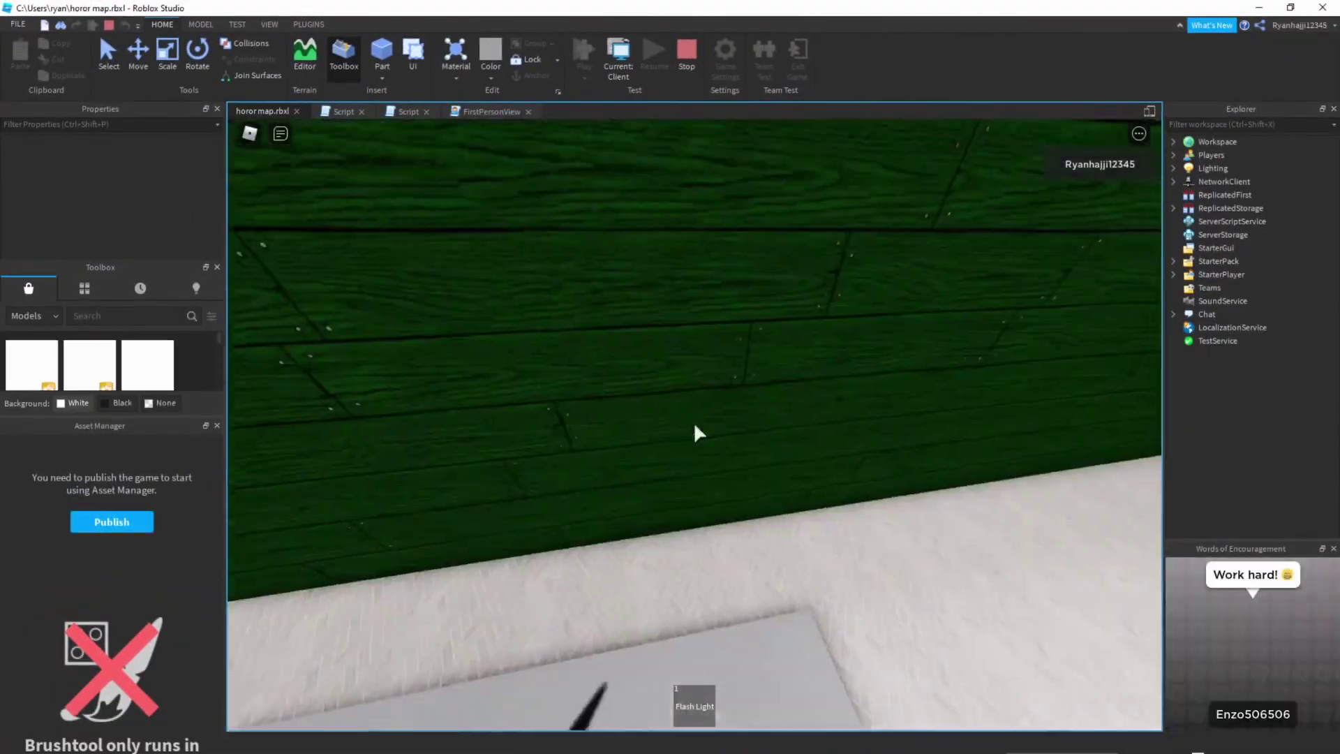
# Playtest the adjusted camera offset around the corridor, check the developer console log and end the playtest
pyautogui.press('s')
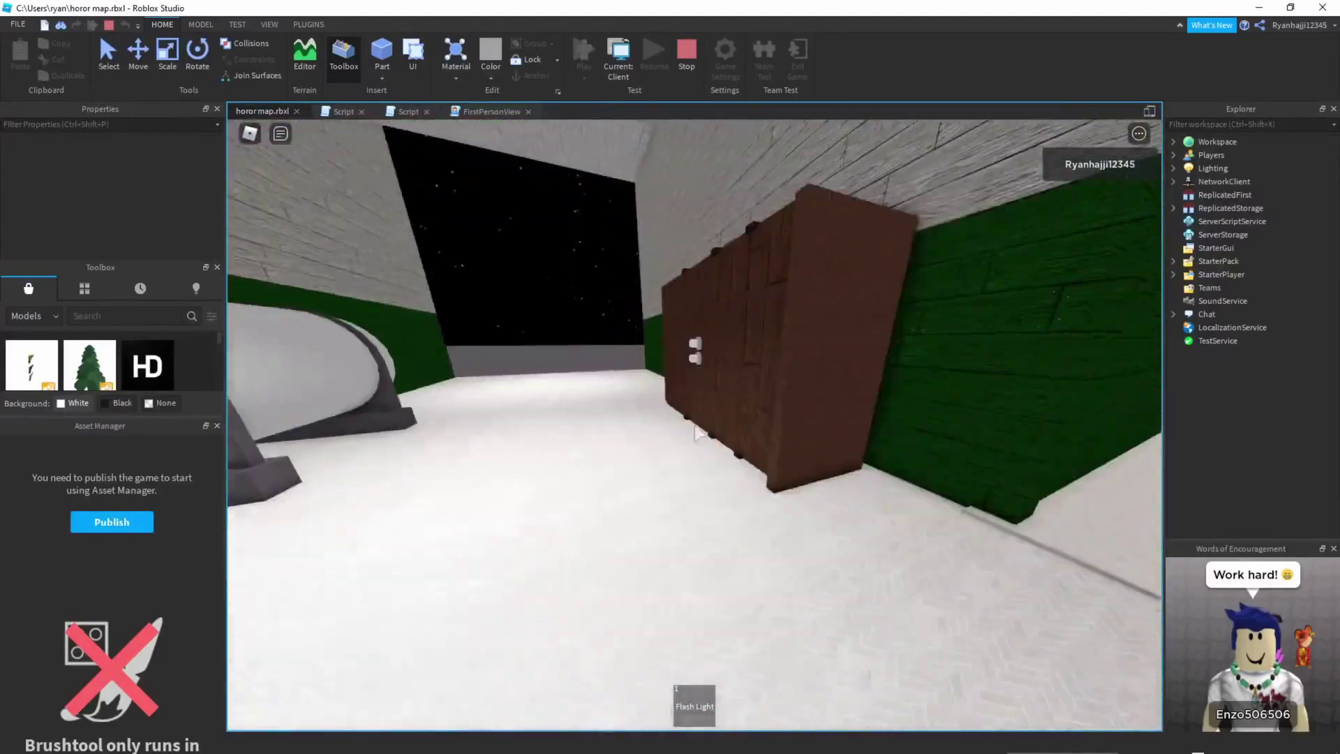
pyautogui.press('w')
pyautogui.press('w')
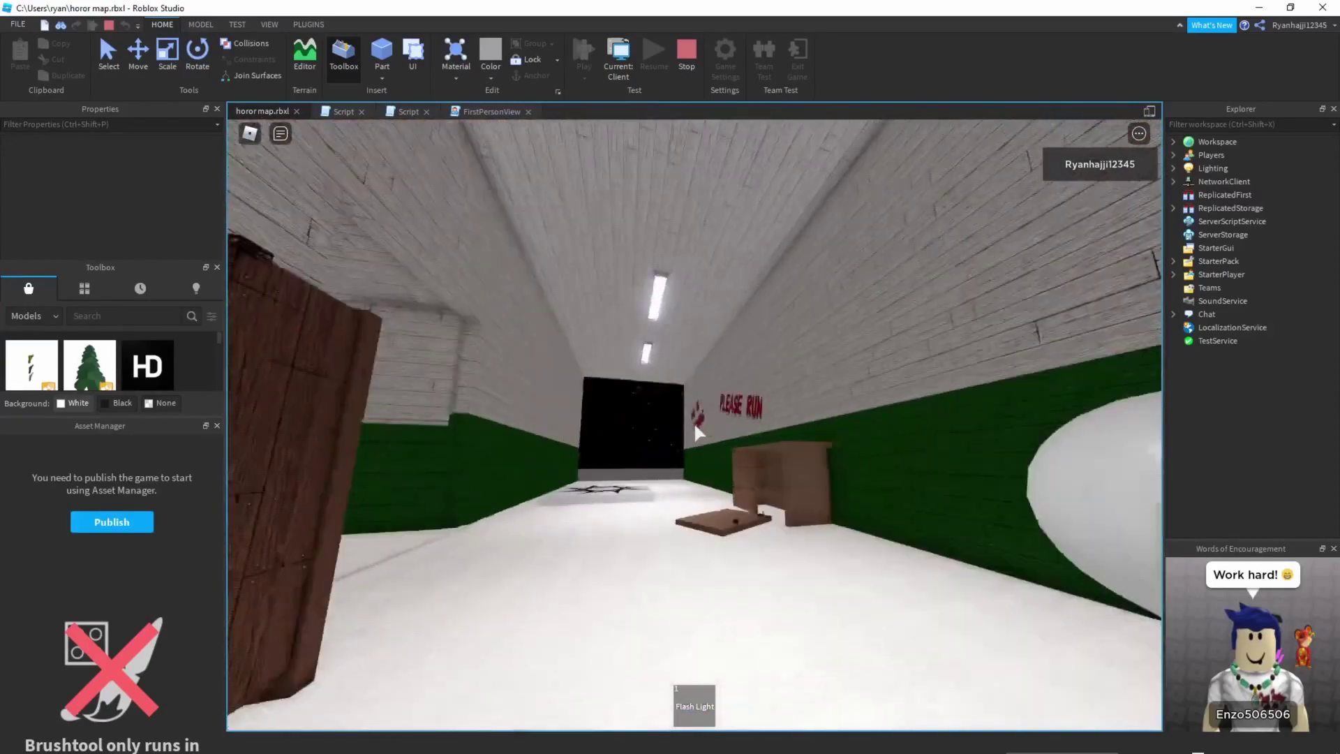
pyautogui.press('s')
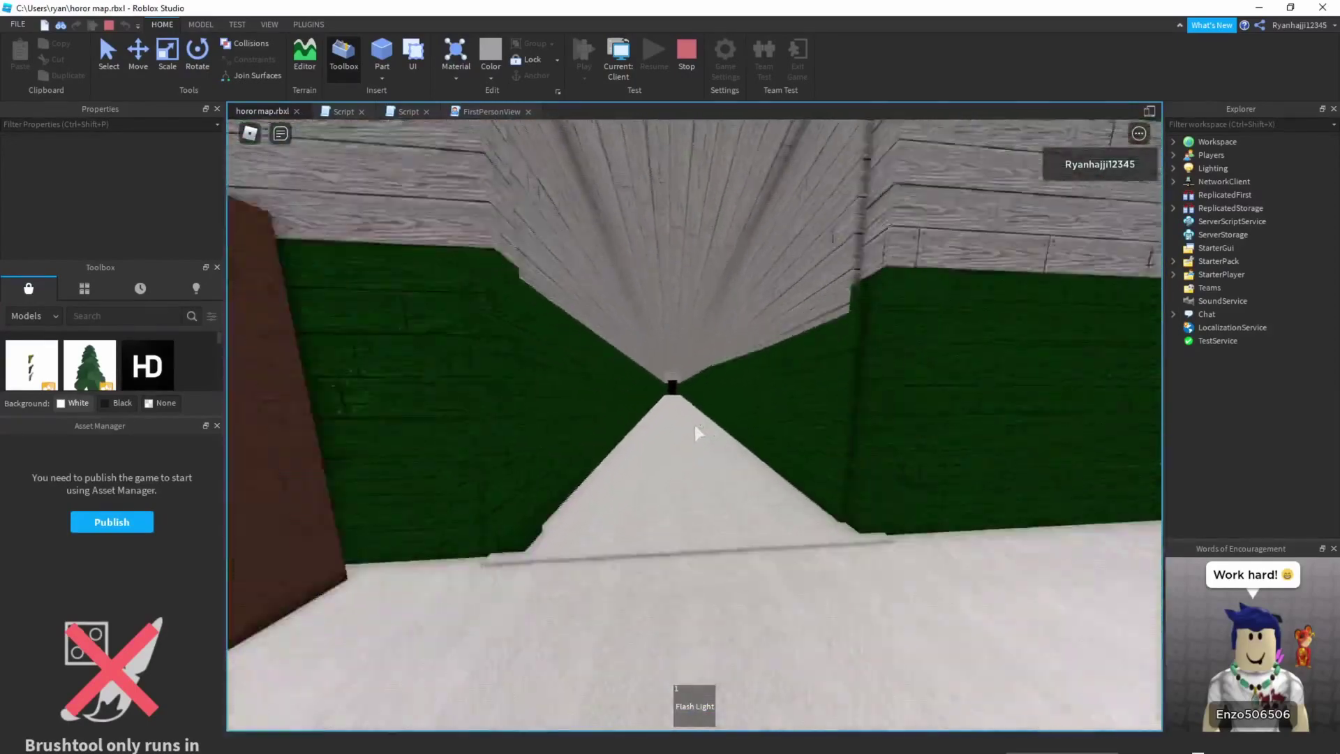
pyautogui.press('F9')
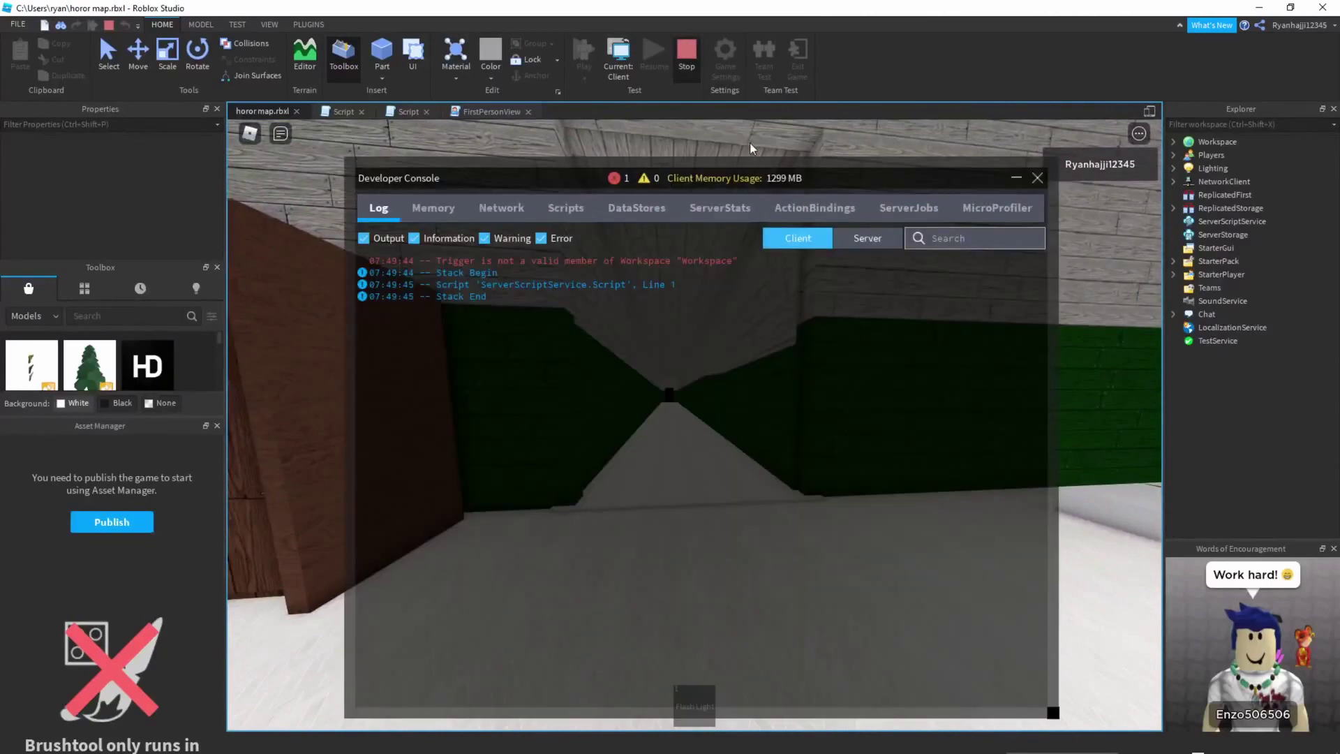
pyautogui.hotkey('shift', 'F5')
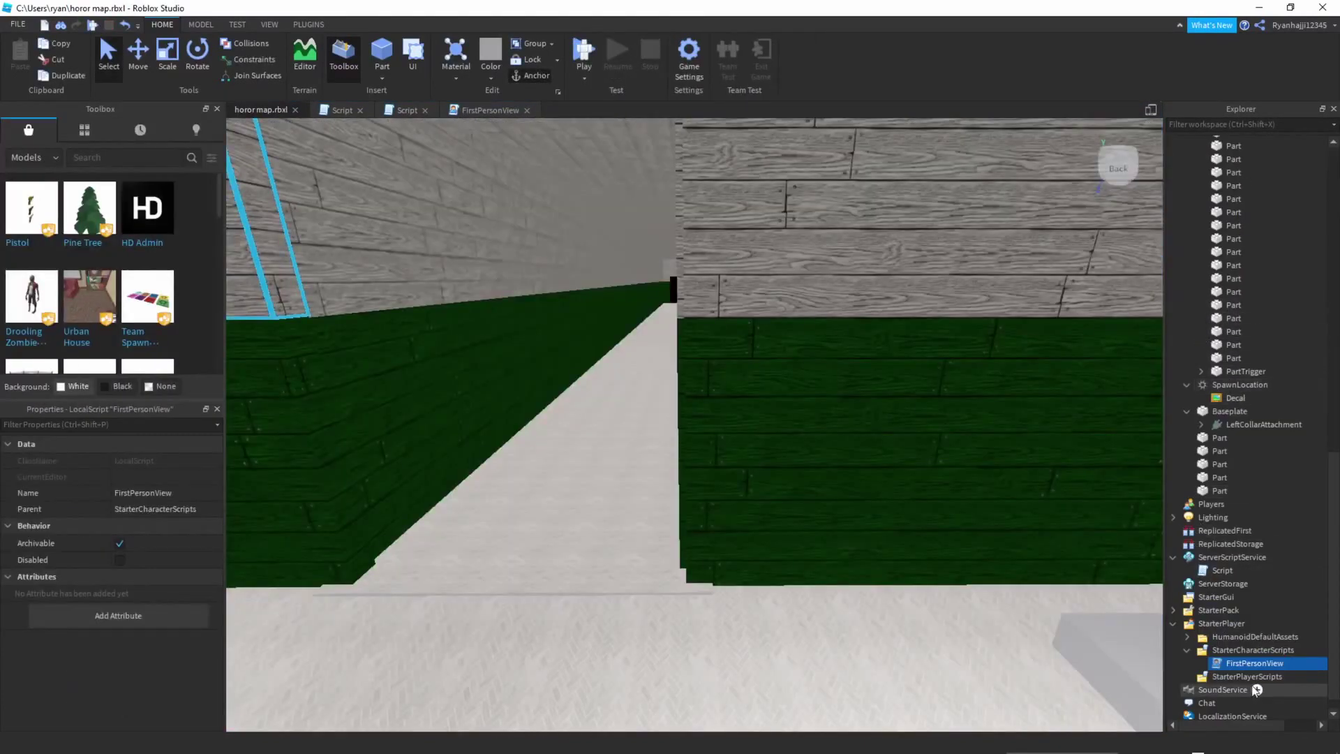
# Set camera.FieldOfView to 70 in the FirstPersonView script and check it in a short playtest
pyautogui.doubleClick(1291, 663)
pyautogui.doubleClick(525, 281)
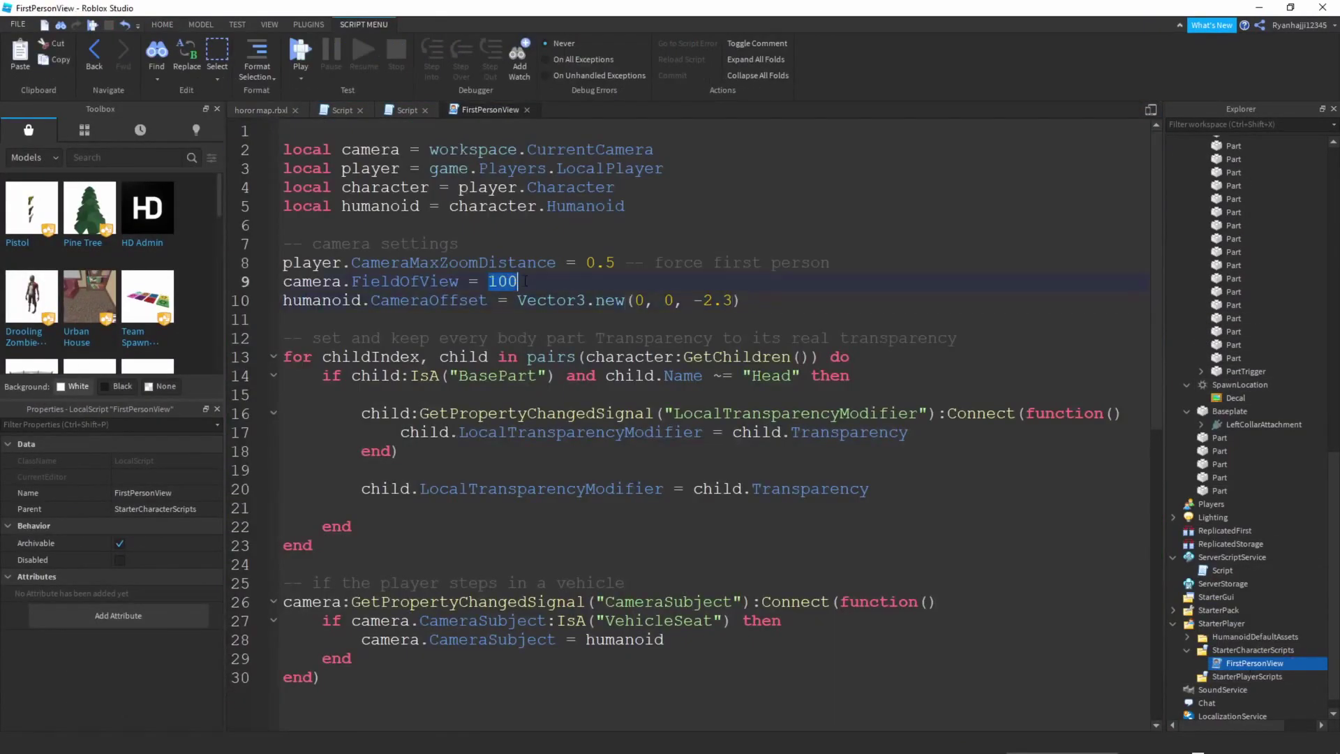
pyautogui.write('70')
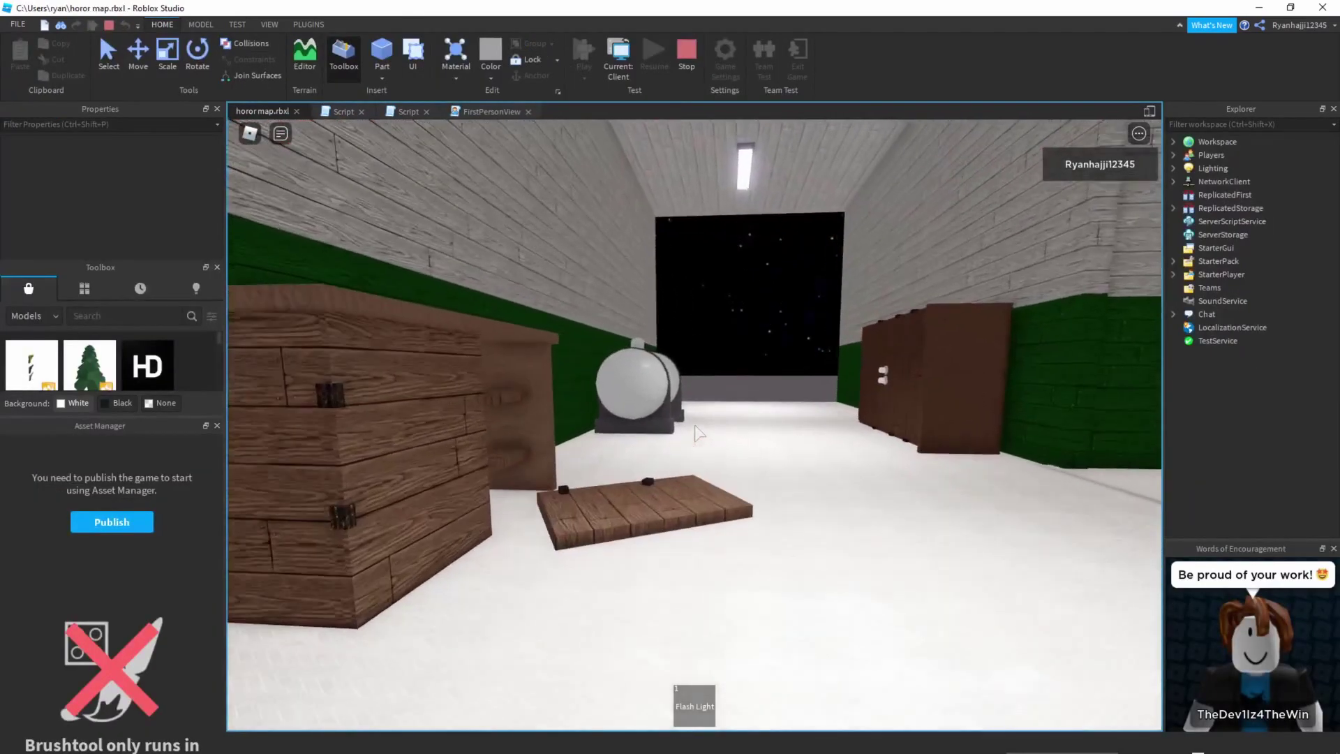
pyautogui.press('F9')
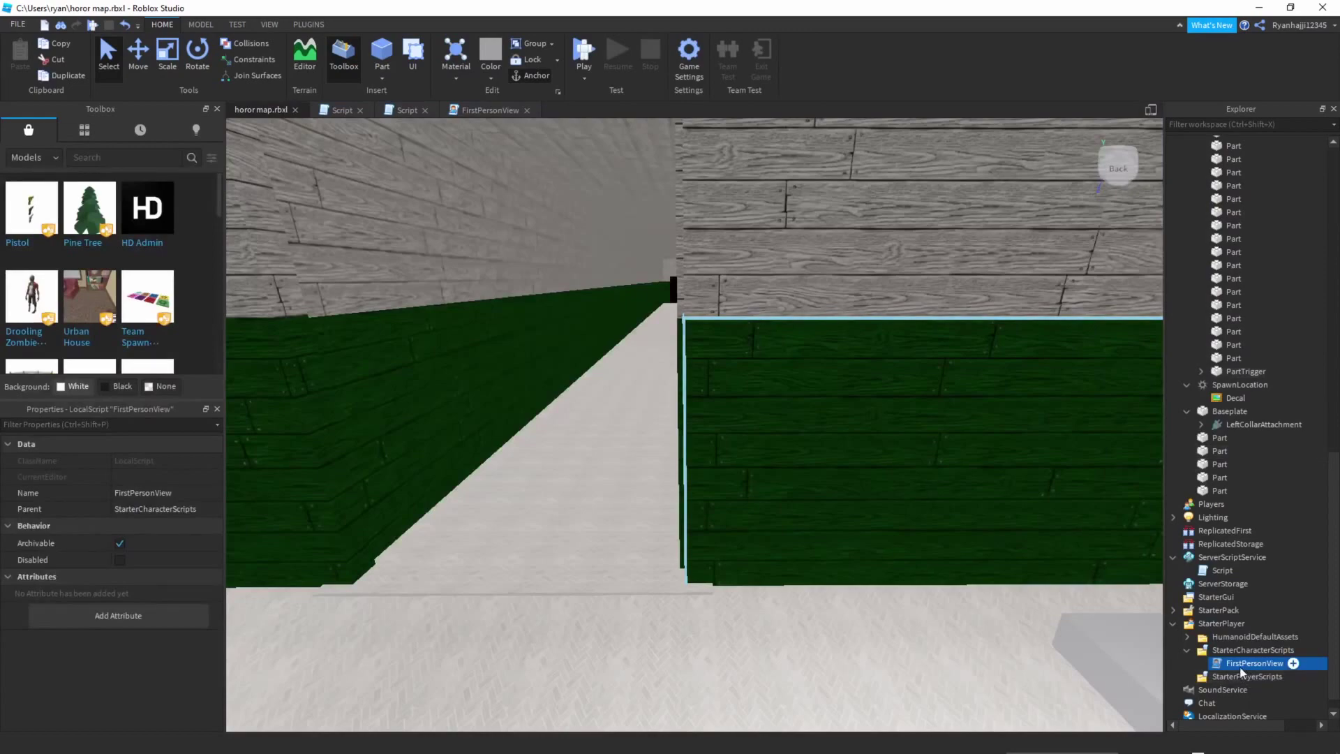
# Set camera.FieldOfView to 85 in the FirstPersonView script, check the wider view in a brief playtest and end it
pyautogui.doubleClick(1241, 667)
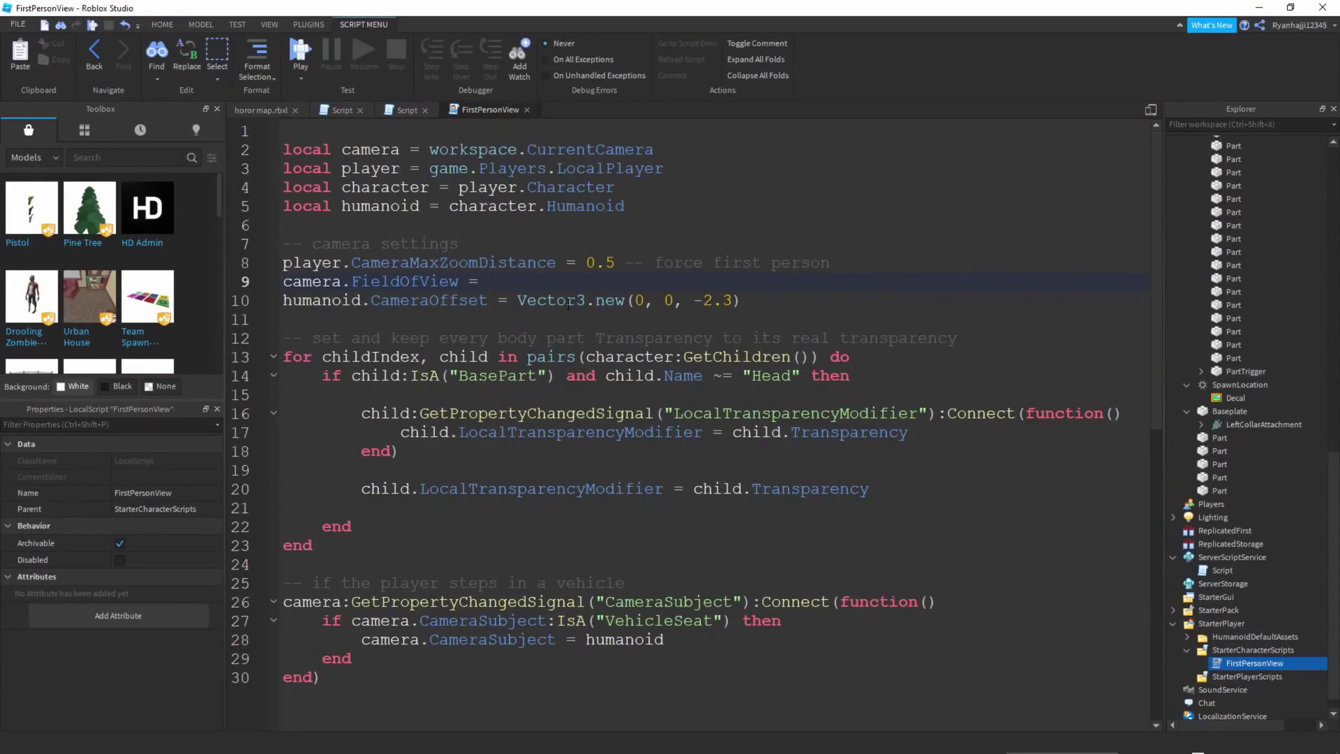
pyautogui.write('85')
pyautogui.click(300, 50)
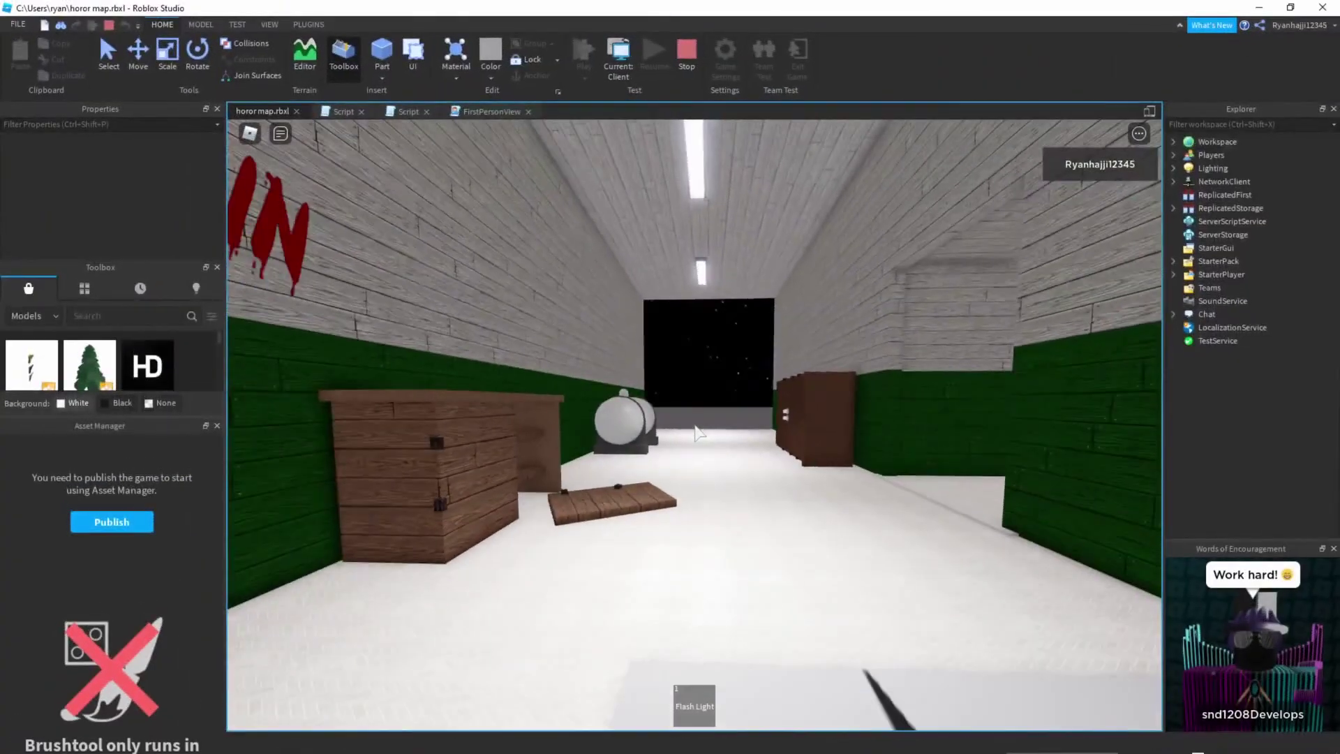
pyautogui.press('w')
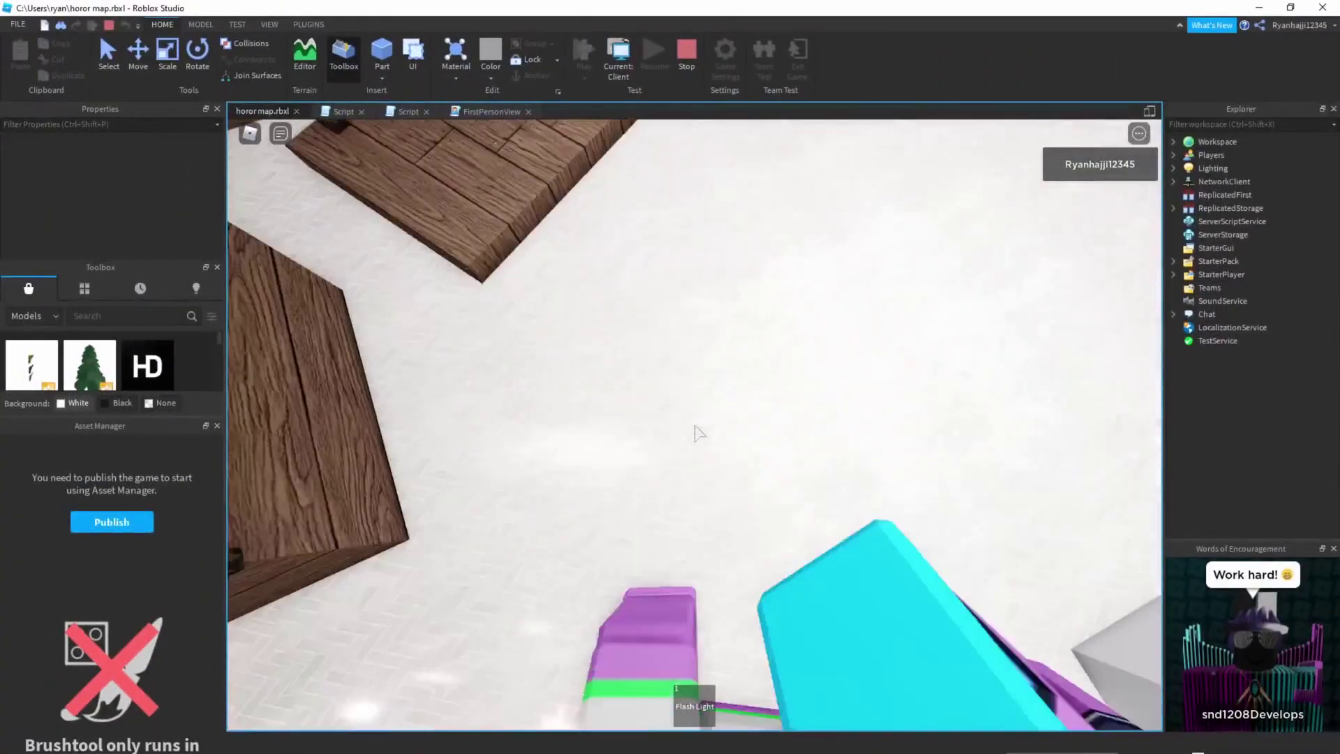
pyautogui.hotkey('shift', 'F5')
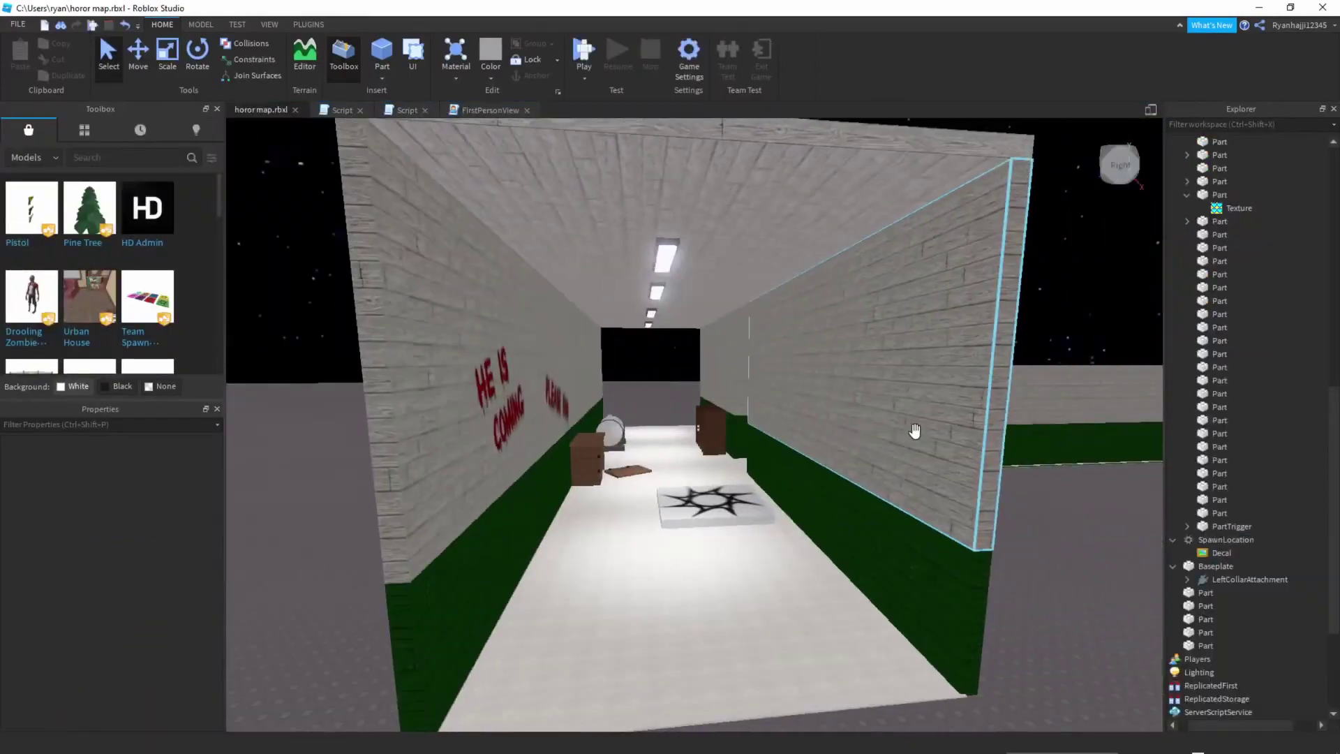
# Inspect the finished map from inside the main room and the long side corridor, including an overview of the whole building
pyautogui.press('s')
pyautogui.press('w')
pyautogui.moveTo(907, 461); pyautogui.dragTo(909, 460, button='right')
pyautogui.press('w')
pyautogui.moveTo(804, 426); pyautogui.dragTo(807, 428, button='right')
pyautogui.press('s')
pyautogui.press('w')
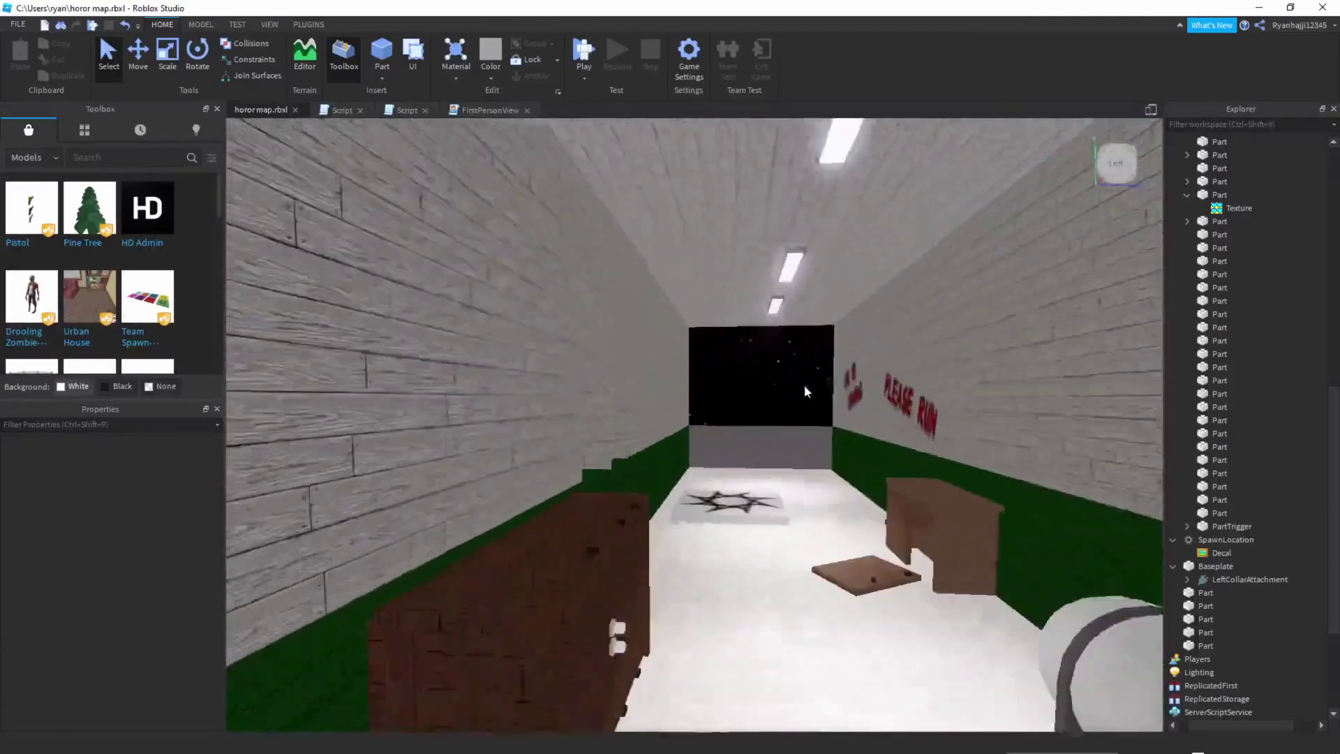
pyautogui.press('w')
pyautogui.moveTo(642, 312); pyautogui.dragTo(639, 307, button='right')
pyautogui.press('w')
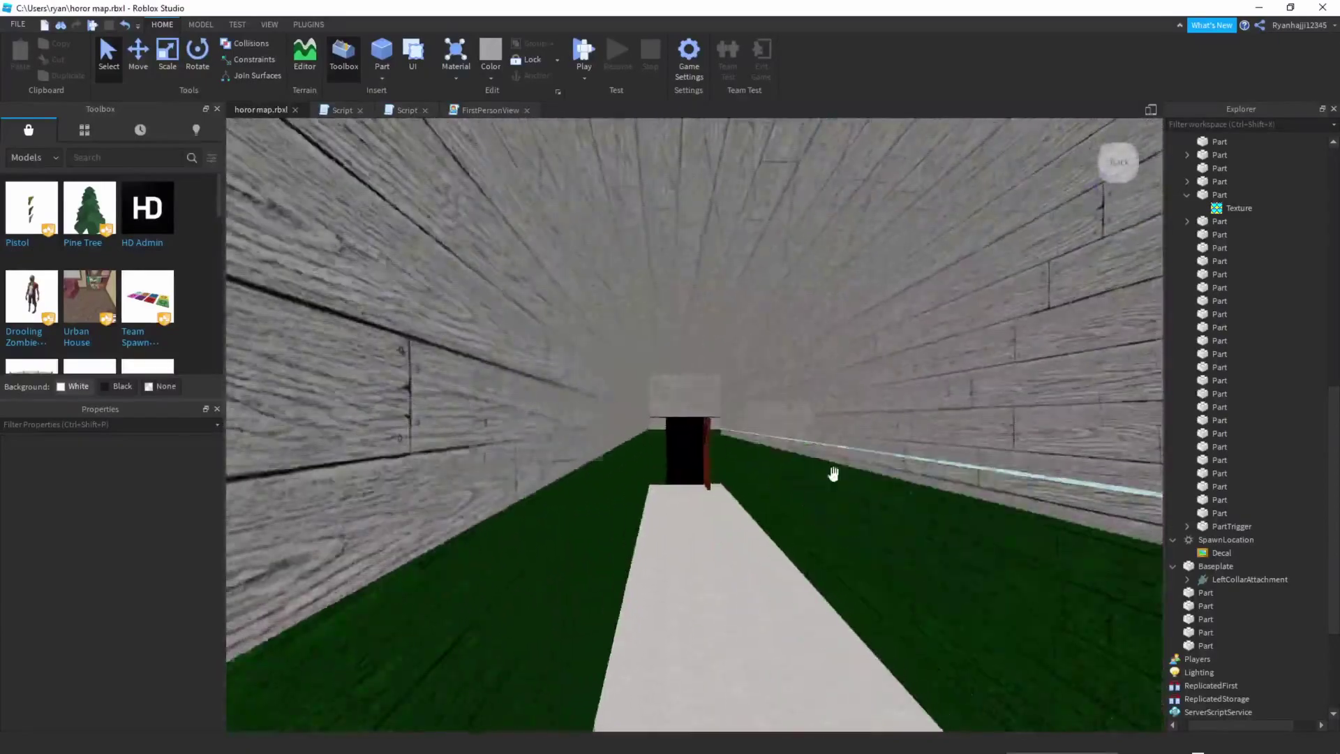
pyautogui.scroll(-10, 857, 473)
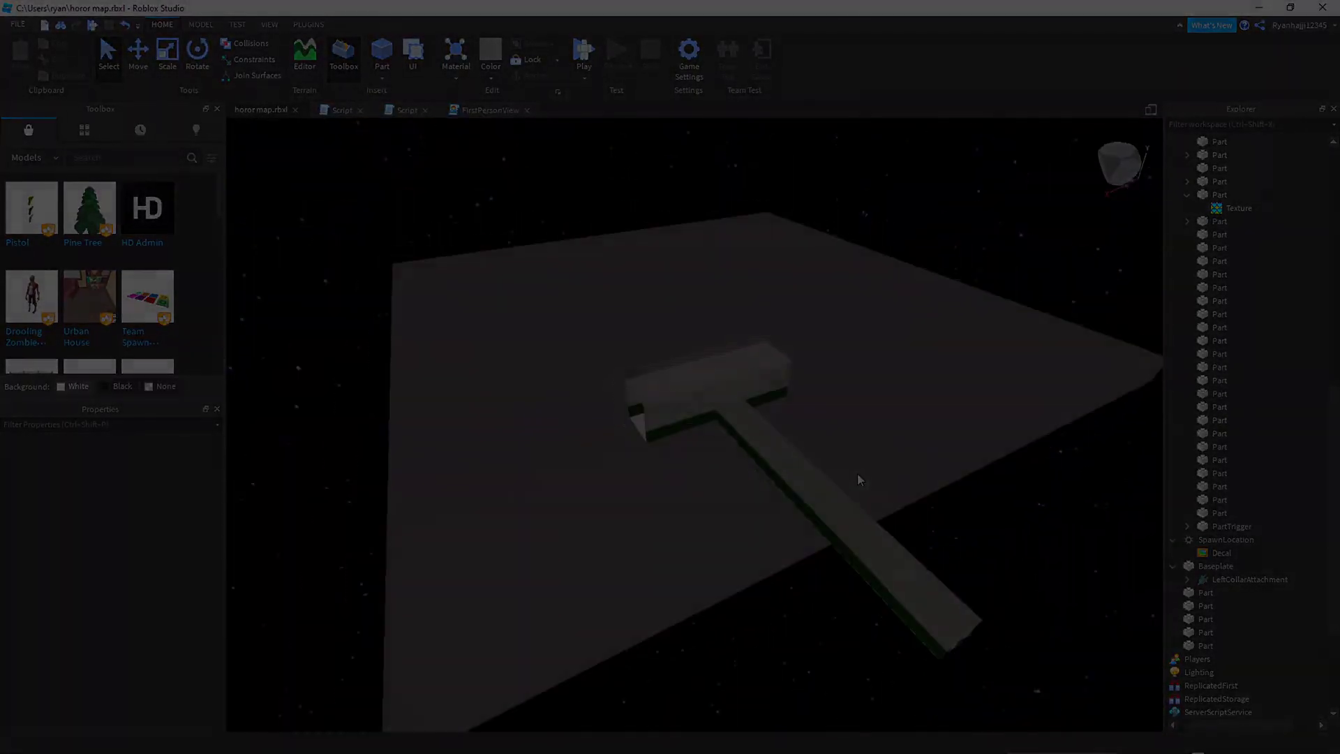